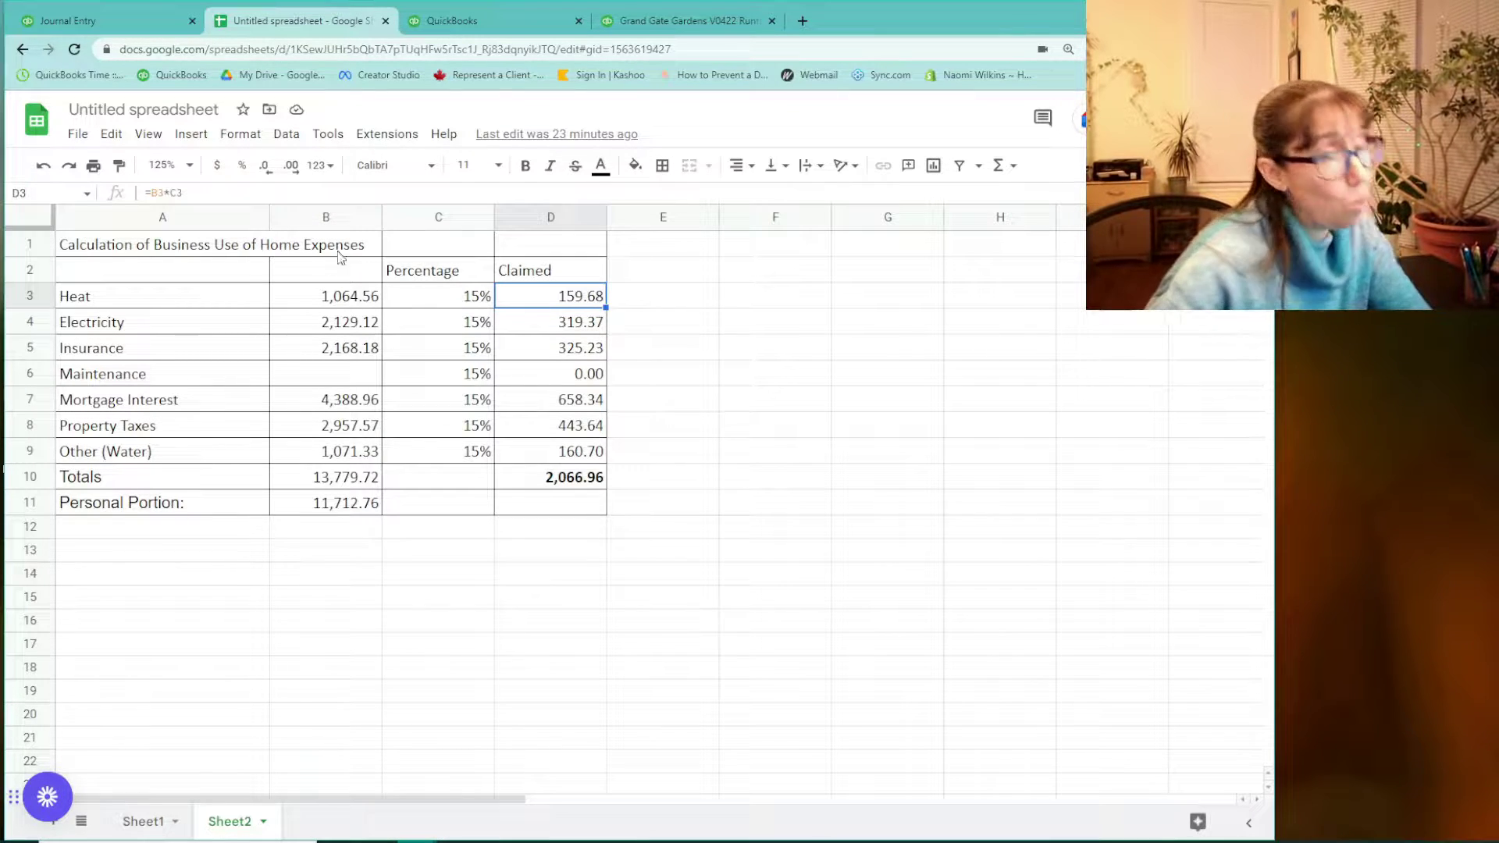
- Open Sheet1 and review the pre-tax and tax amounts of the first Ontario Power bill
left_click(146, 824)
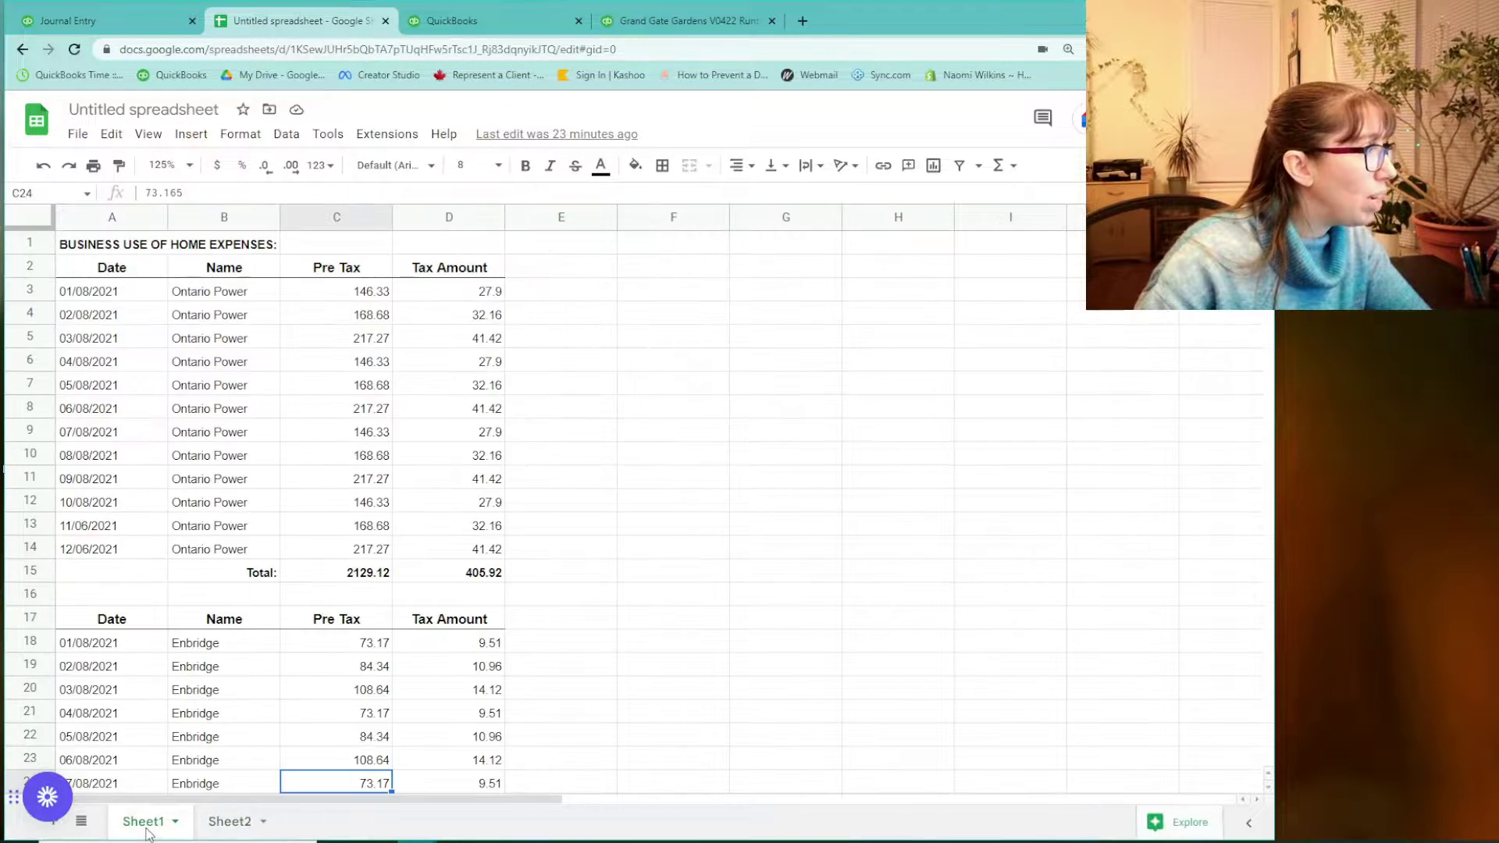
left_click(242, 479)
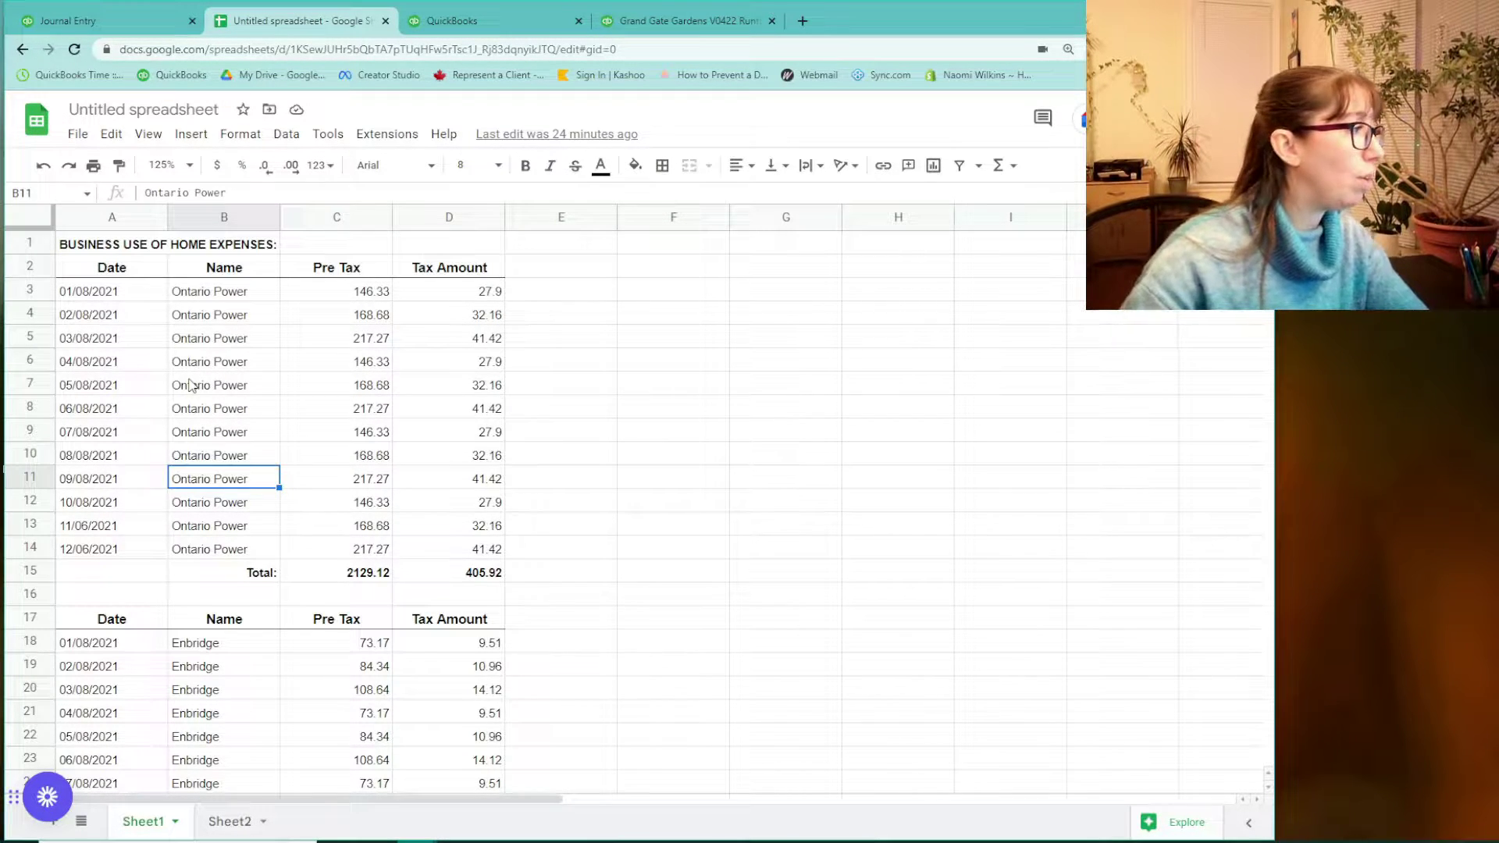
left_click(378, 295)
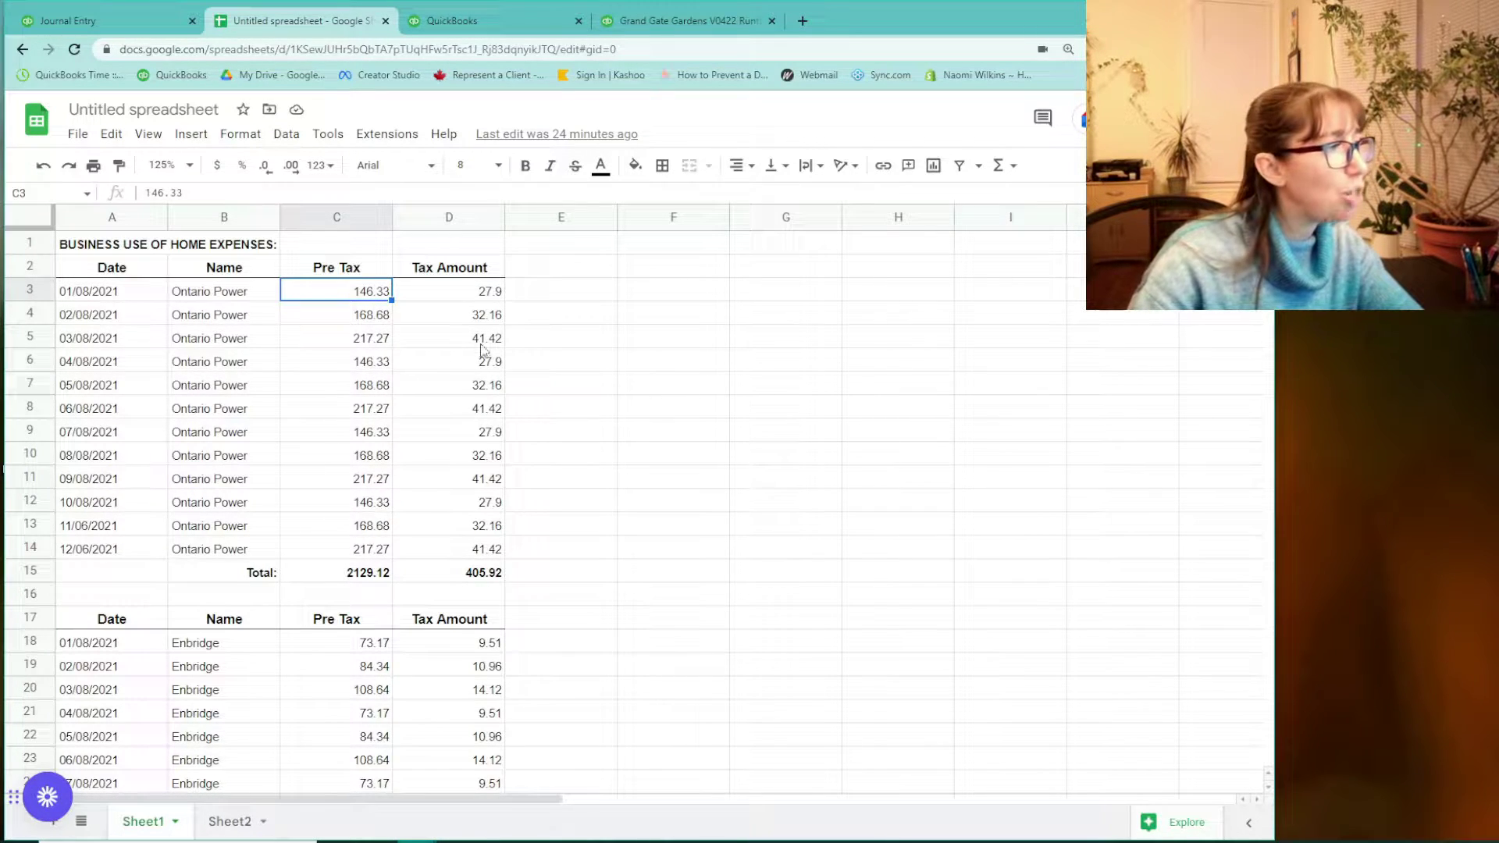
left_click(484, 293)
- Calculate 13% of the first Ontario Power pre-tax amount in E3 with the formula =C3*.13
left_click(549, 294)
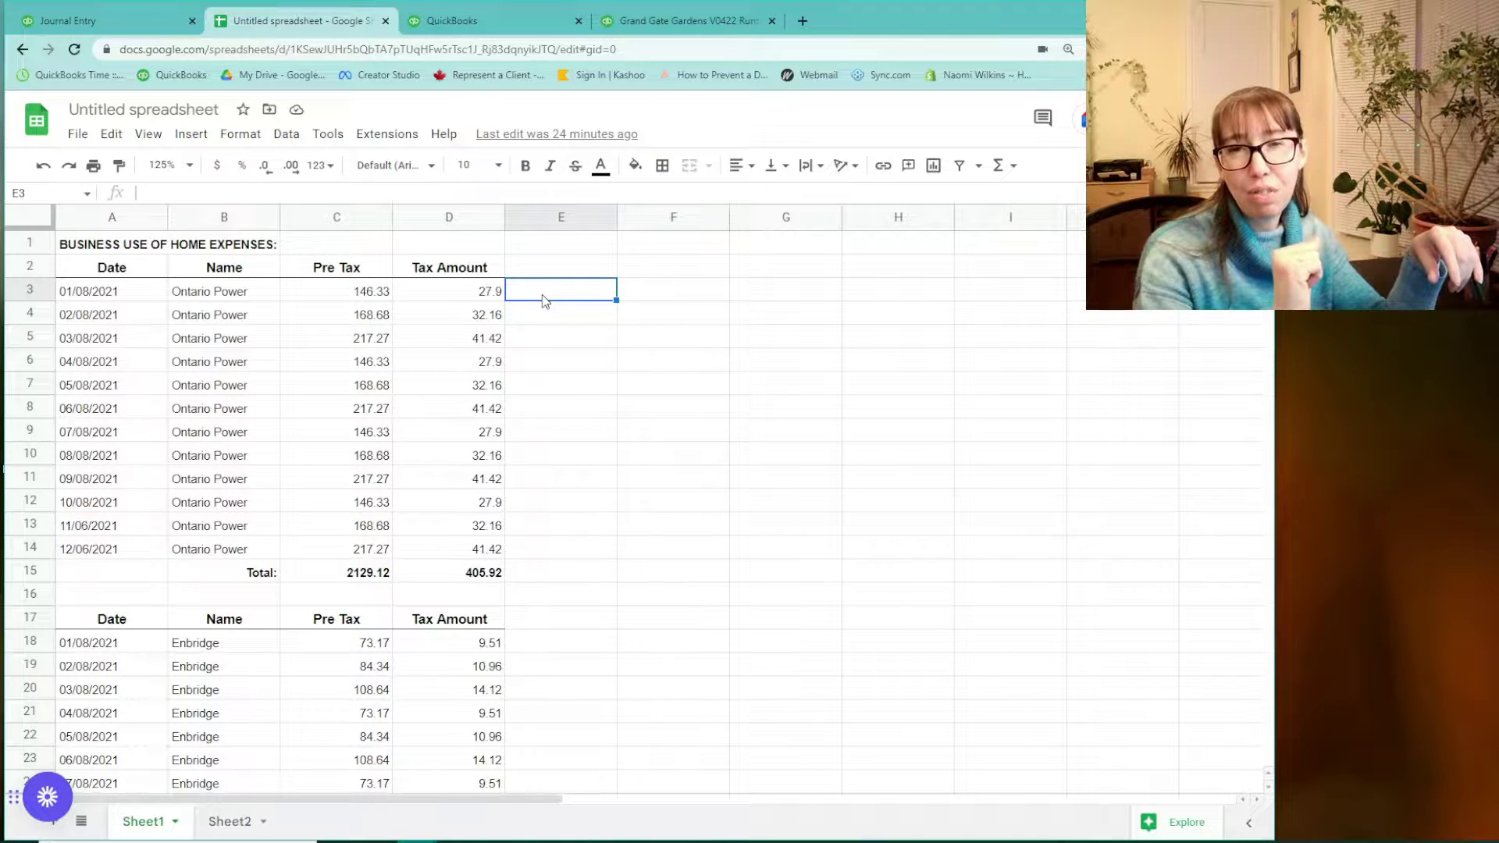
type("=")
left_click(380, 297)
type("*.13")
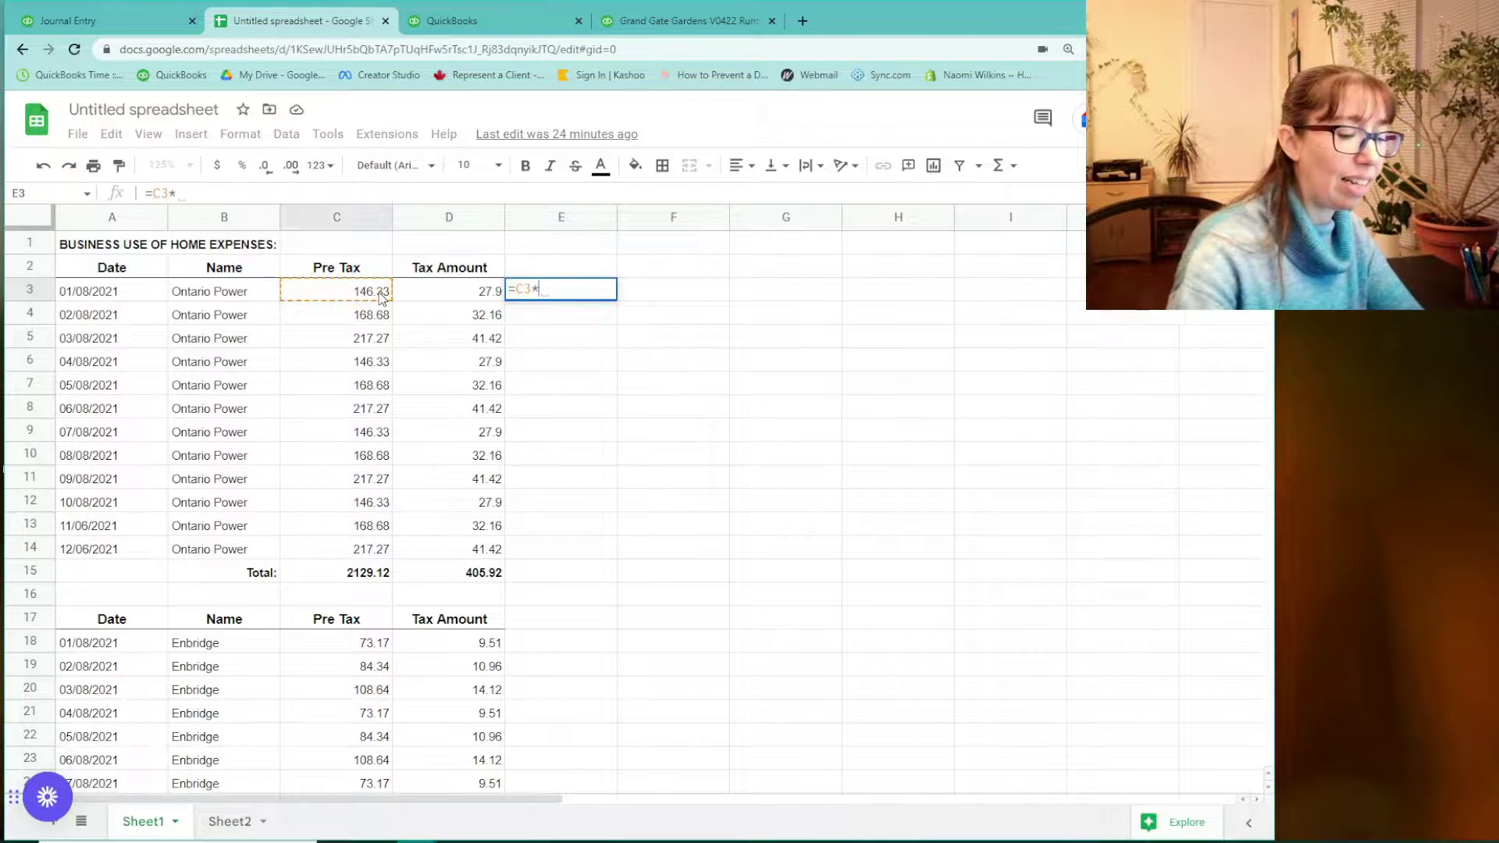
key("Return")
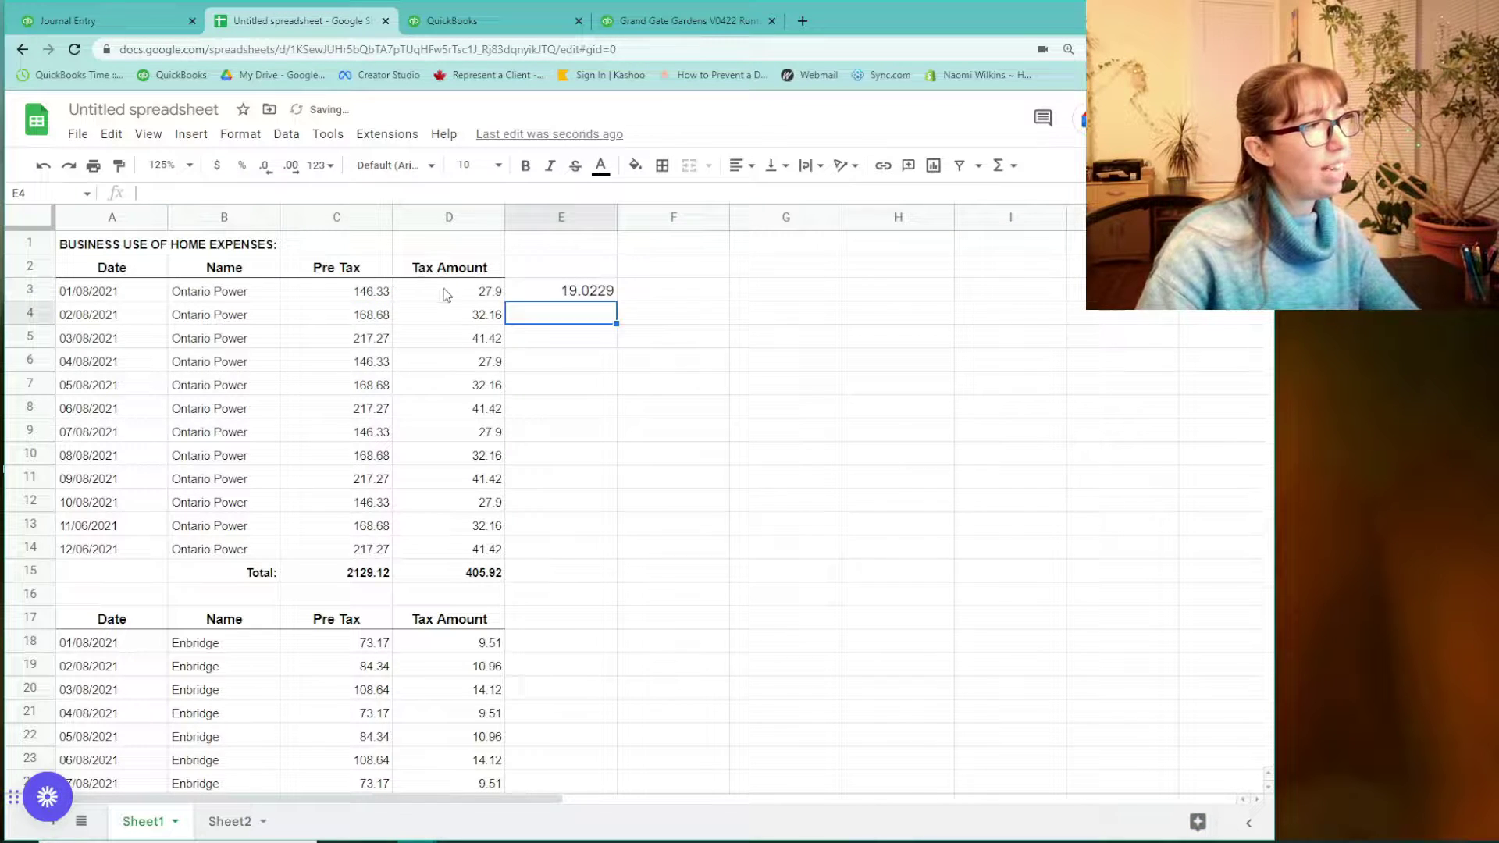
- Compare the first bill's pre-tax and tax amounts with the trial calculation and clear E3
left_click(455, 294)
left_click(337, 294)
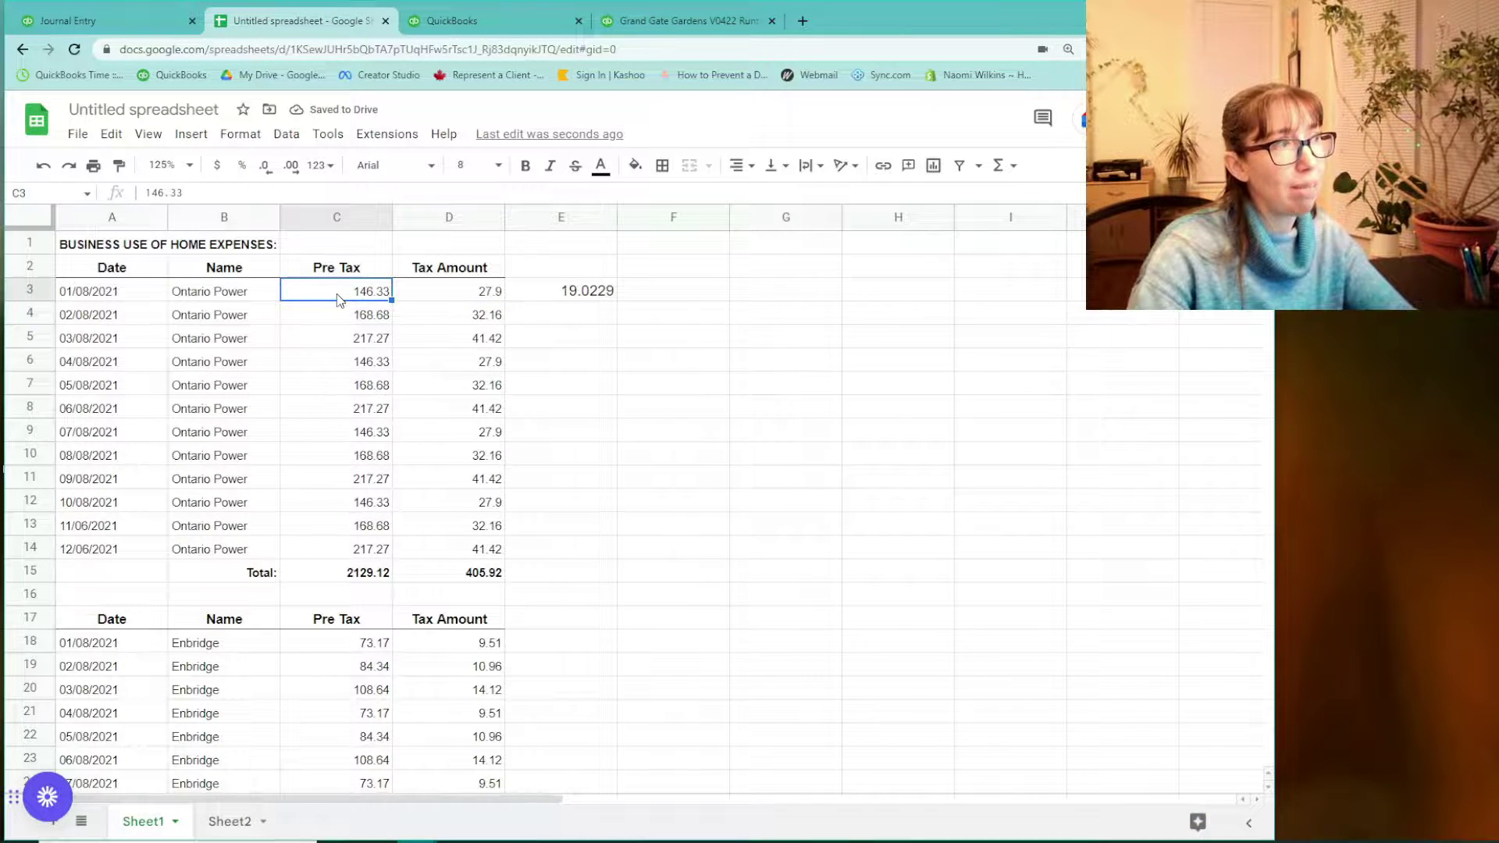
left_click(585, 301)
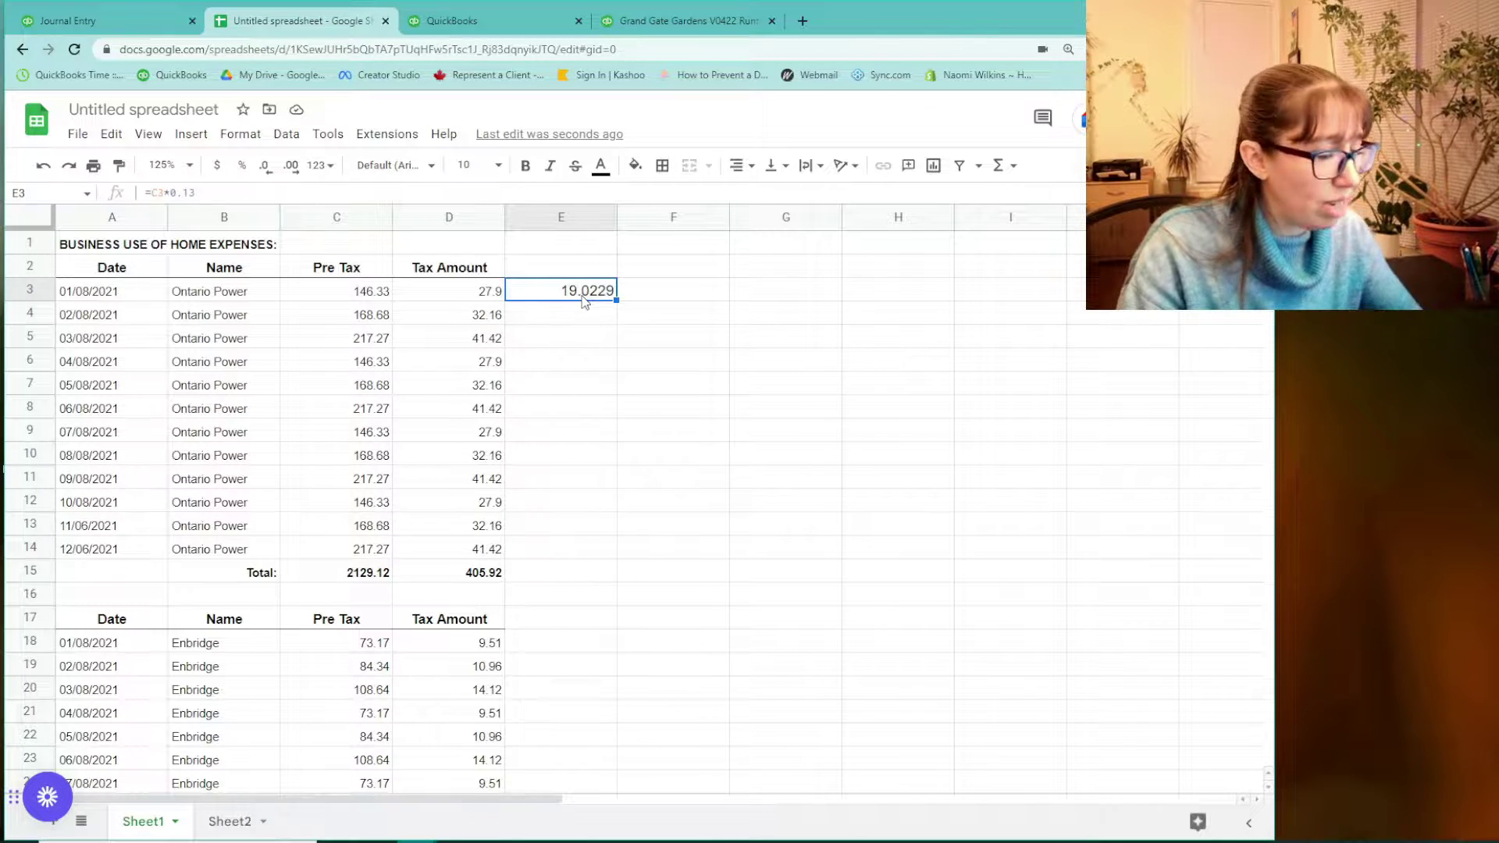
key("Delete")
left_click(473, 290)
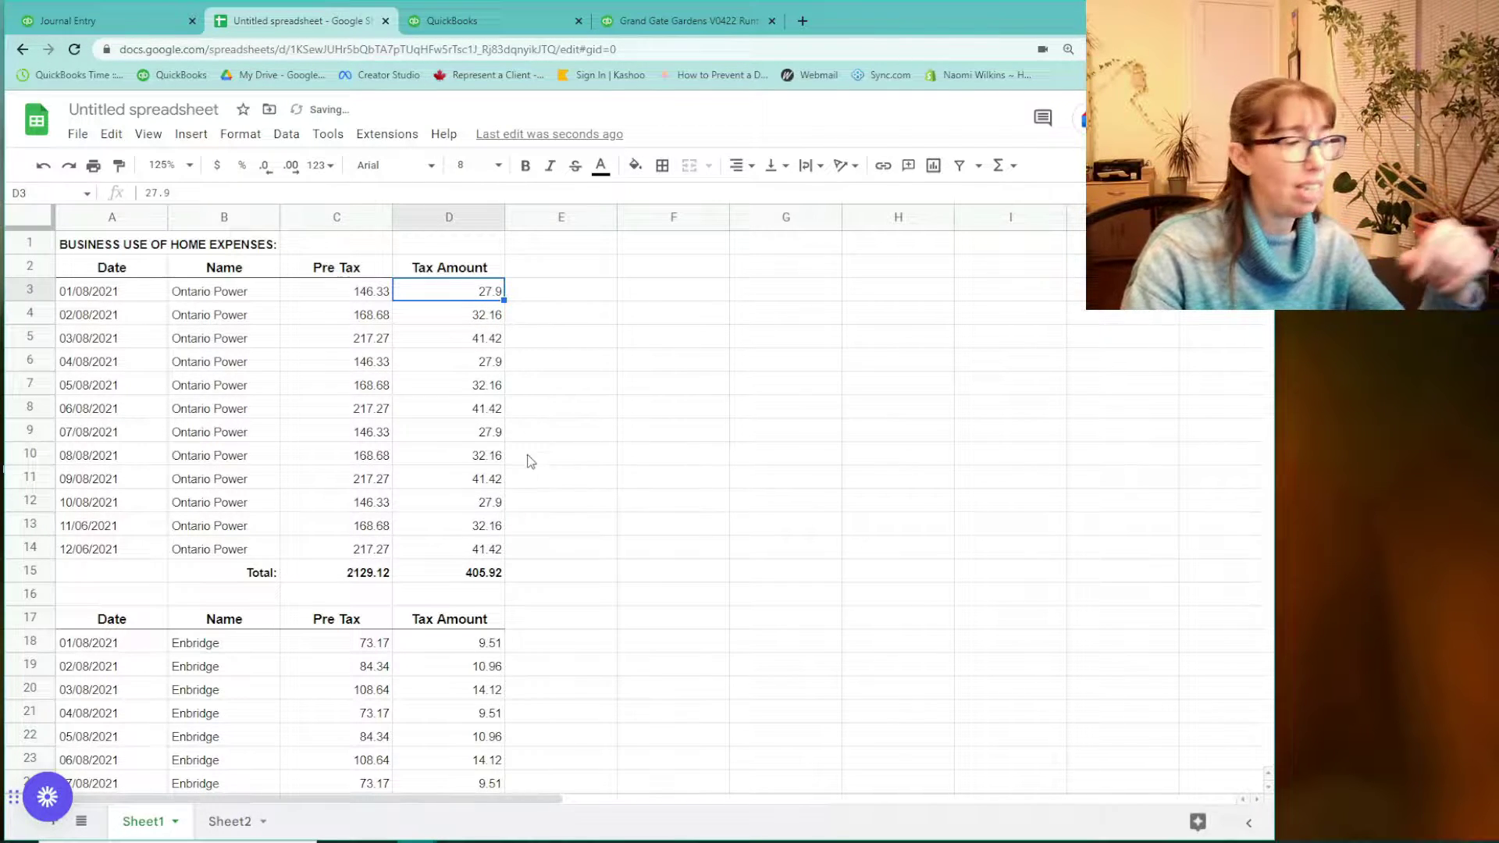
left_click(361, 296)
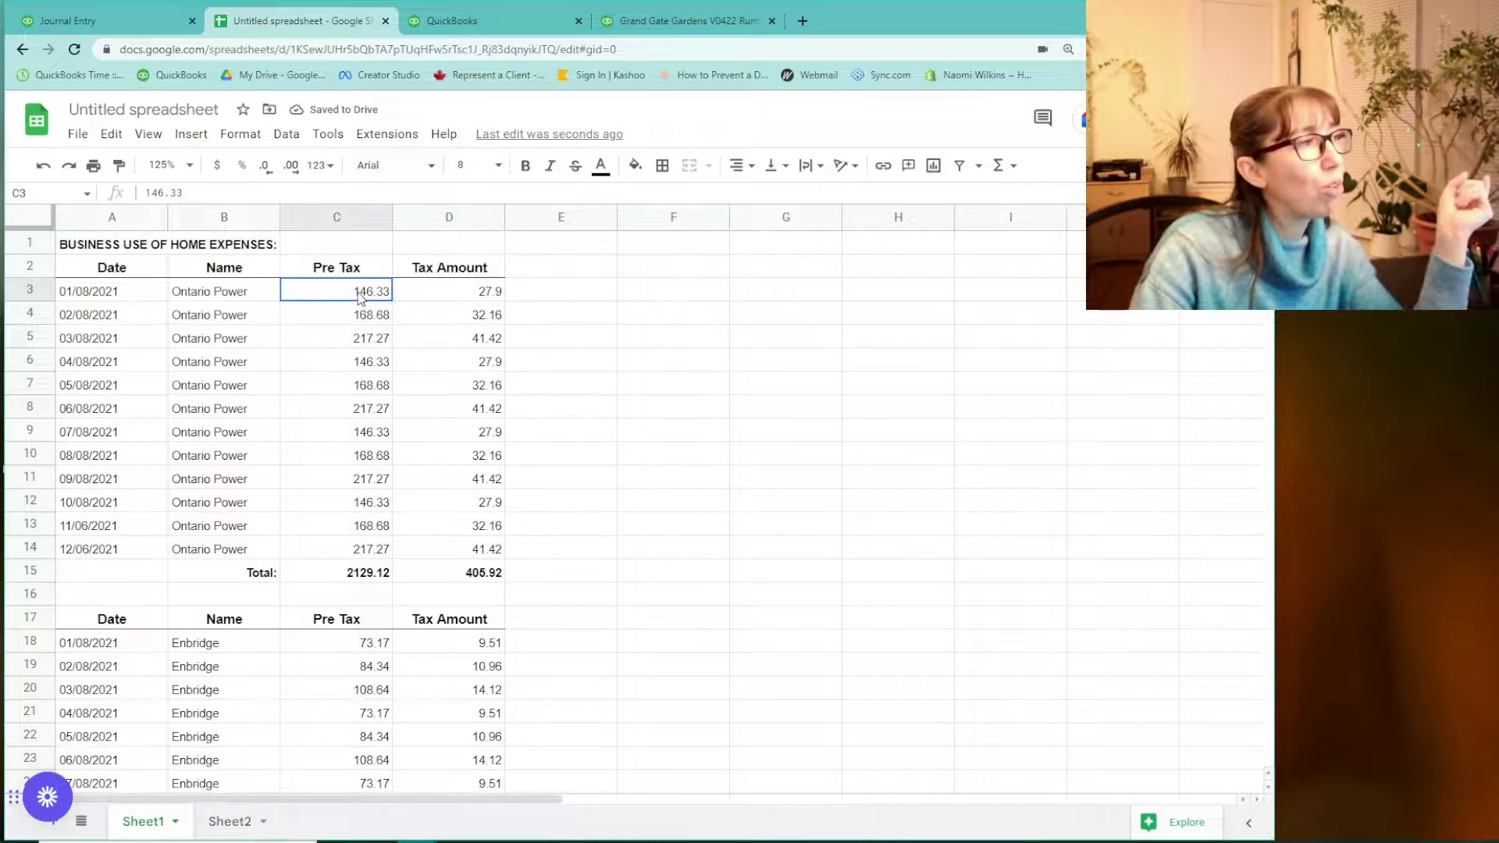
left_click(459, 292)
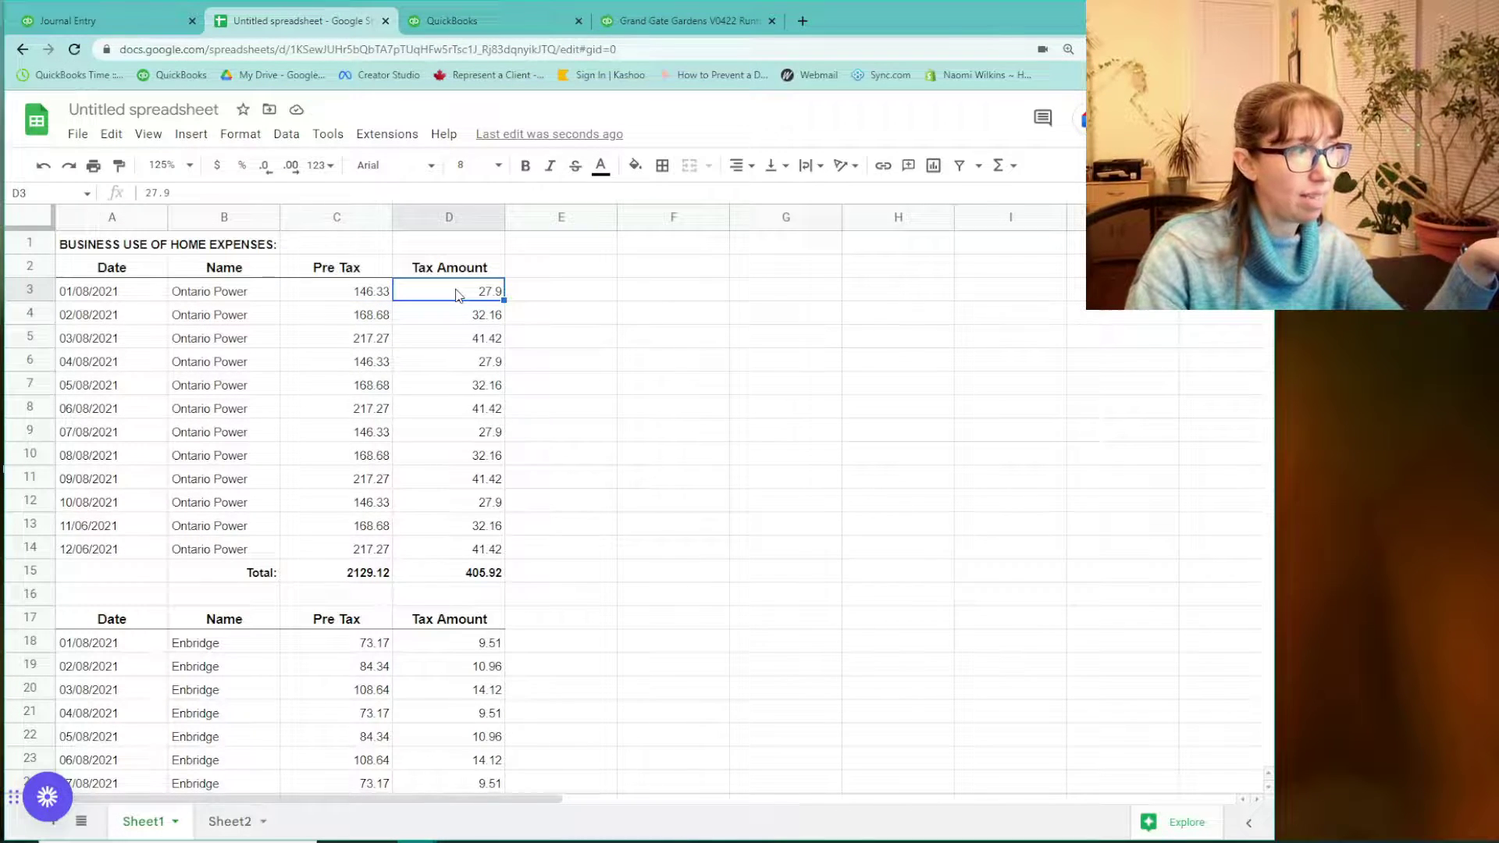
- Calculate the 15% business portion of the Ontario Power tax total in E15 with =D15*.15
left_click(525, 578)
type("=")
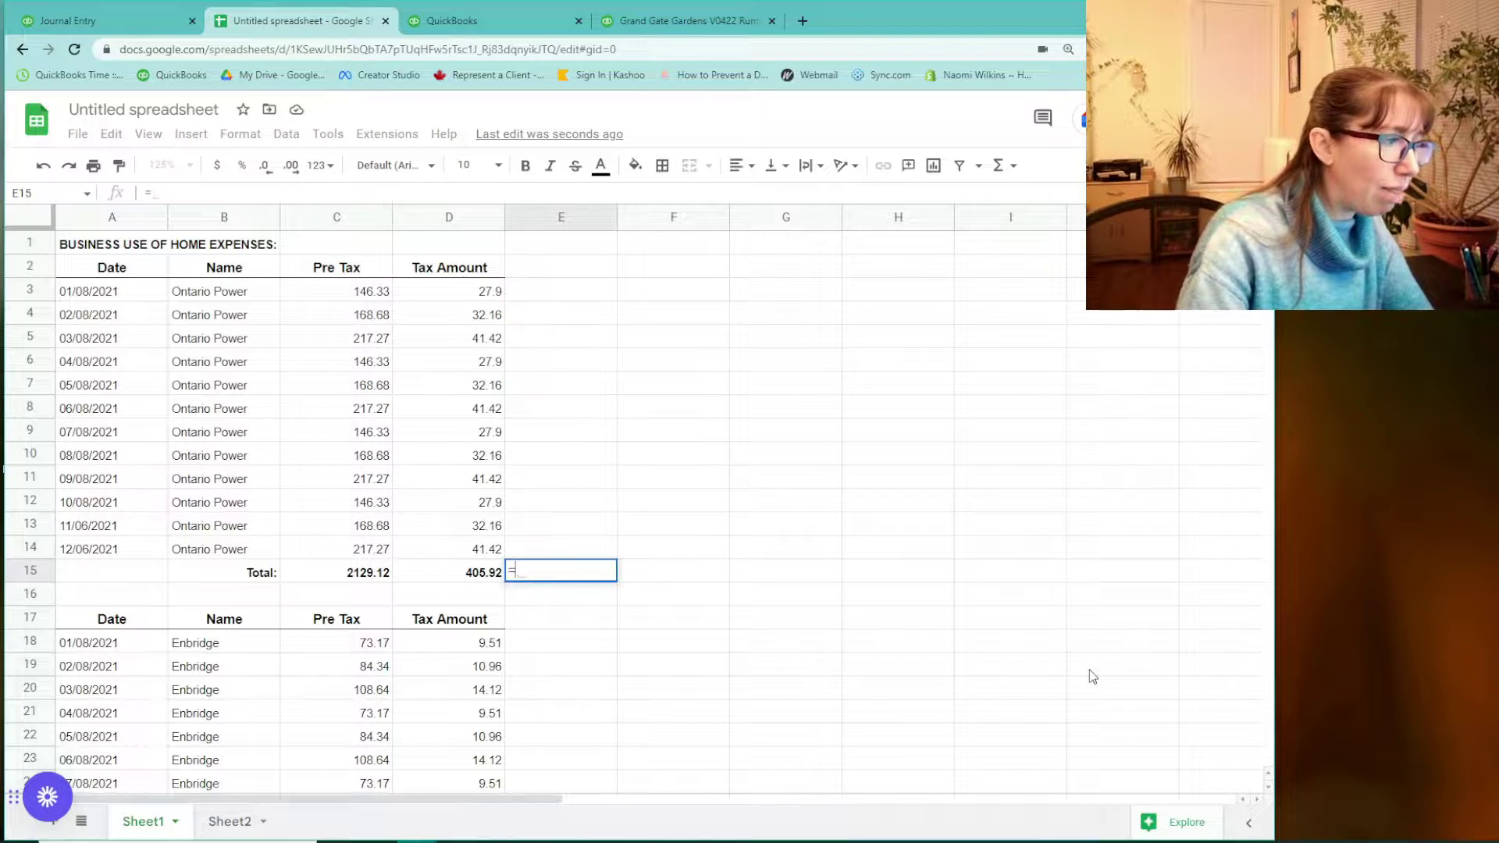
type("D15*.15")
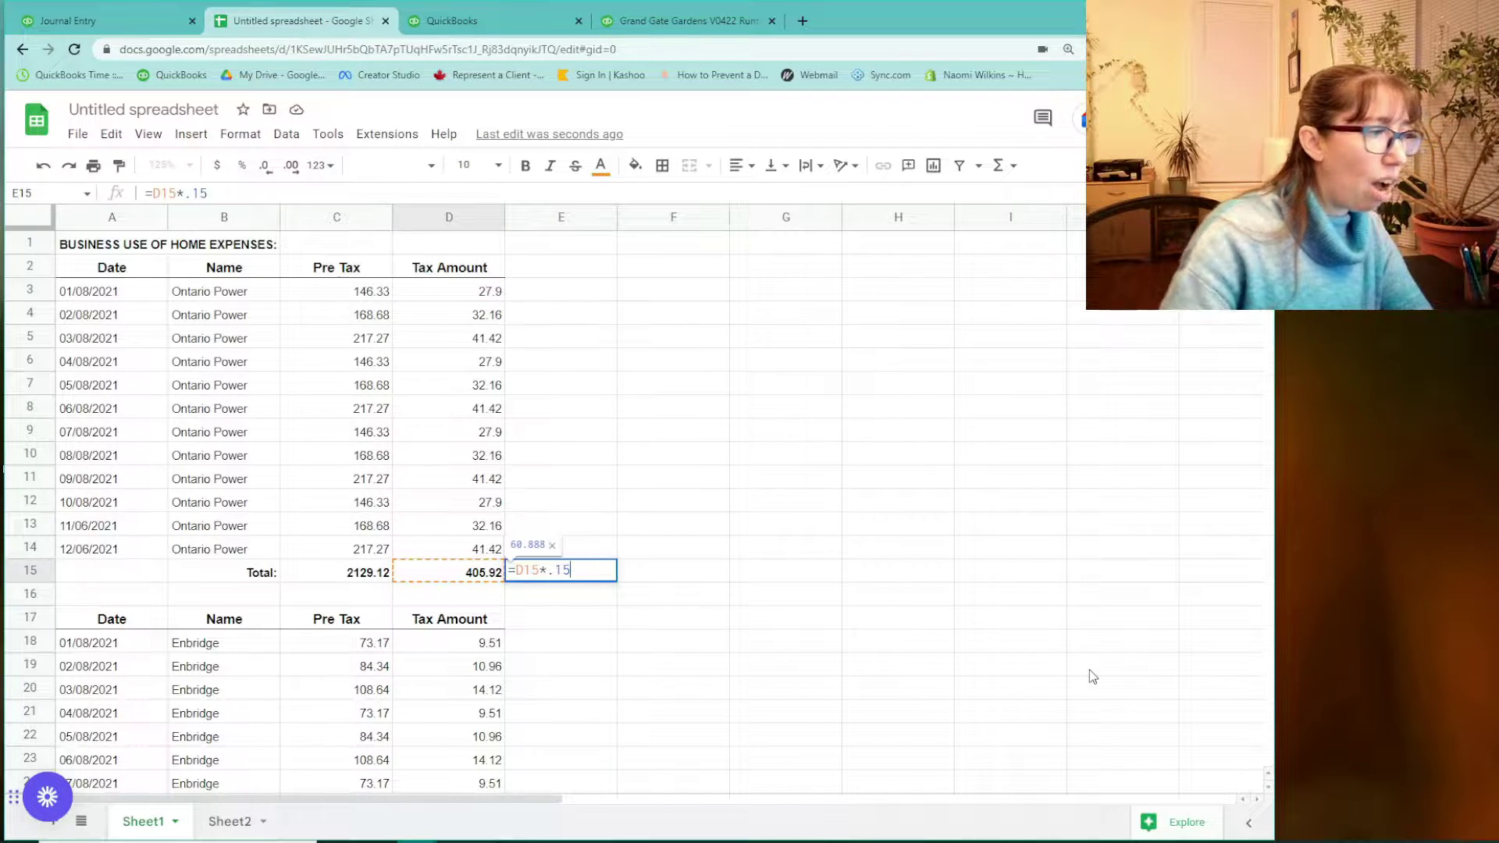
key("Return")
left_click(523, 579)
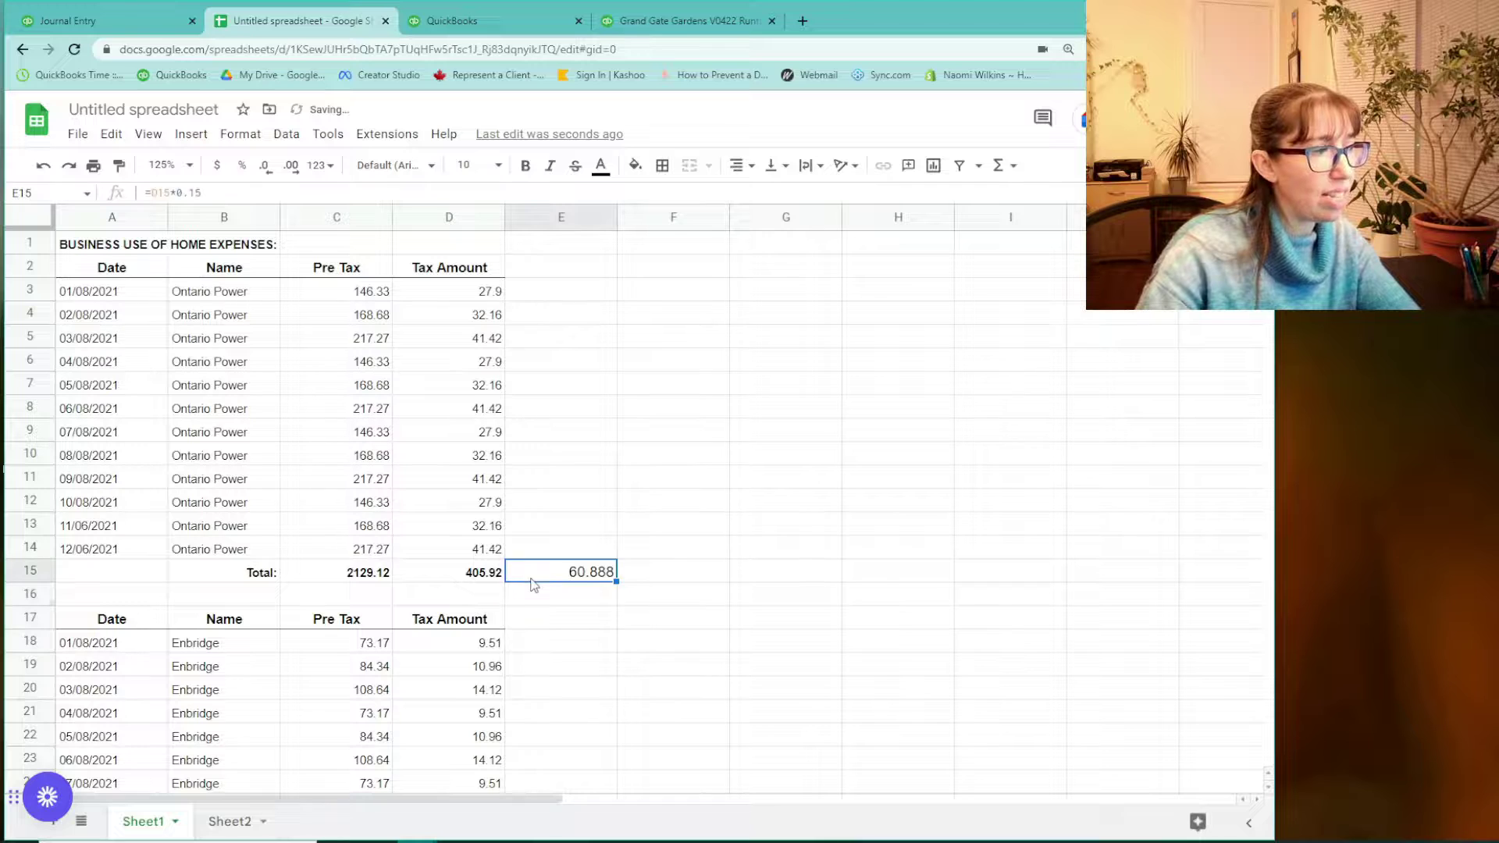
- Calculate the 15% business portion of the Enbridge tax total in E30 with =D30*.15
scroll(659, 545, "down", 4)
left_click(565, 648)
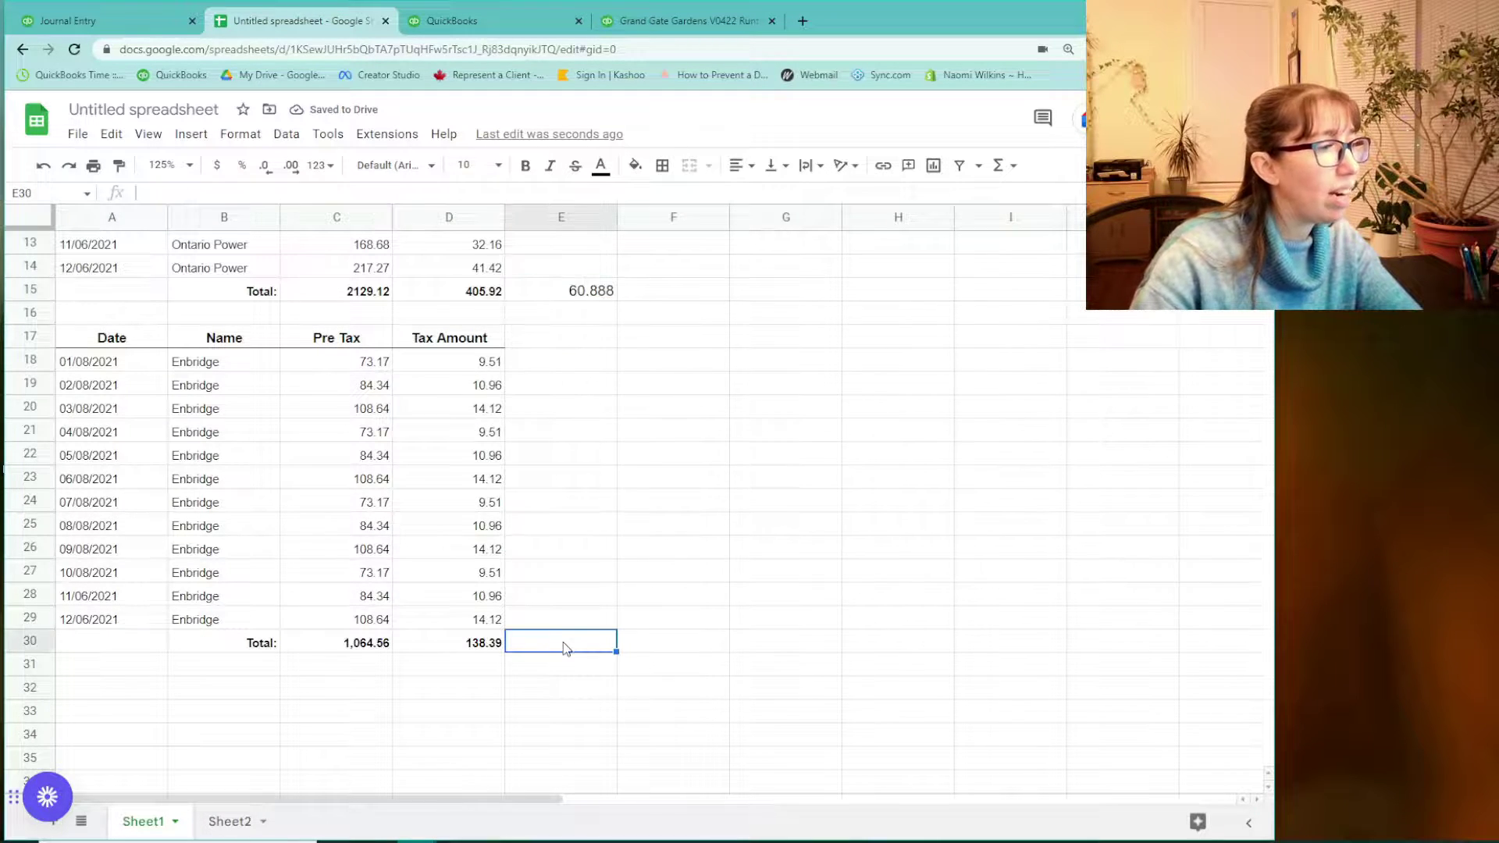
type("=D30*")
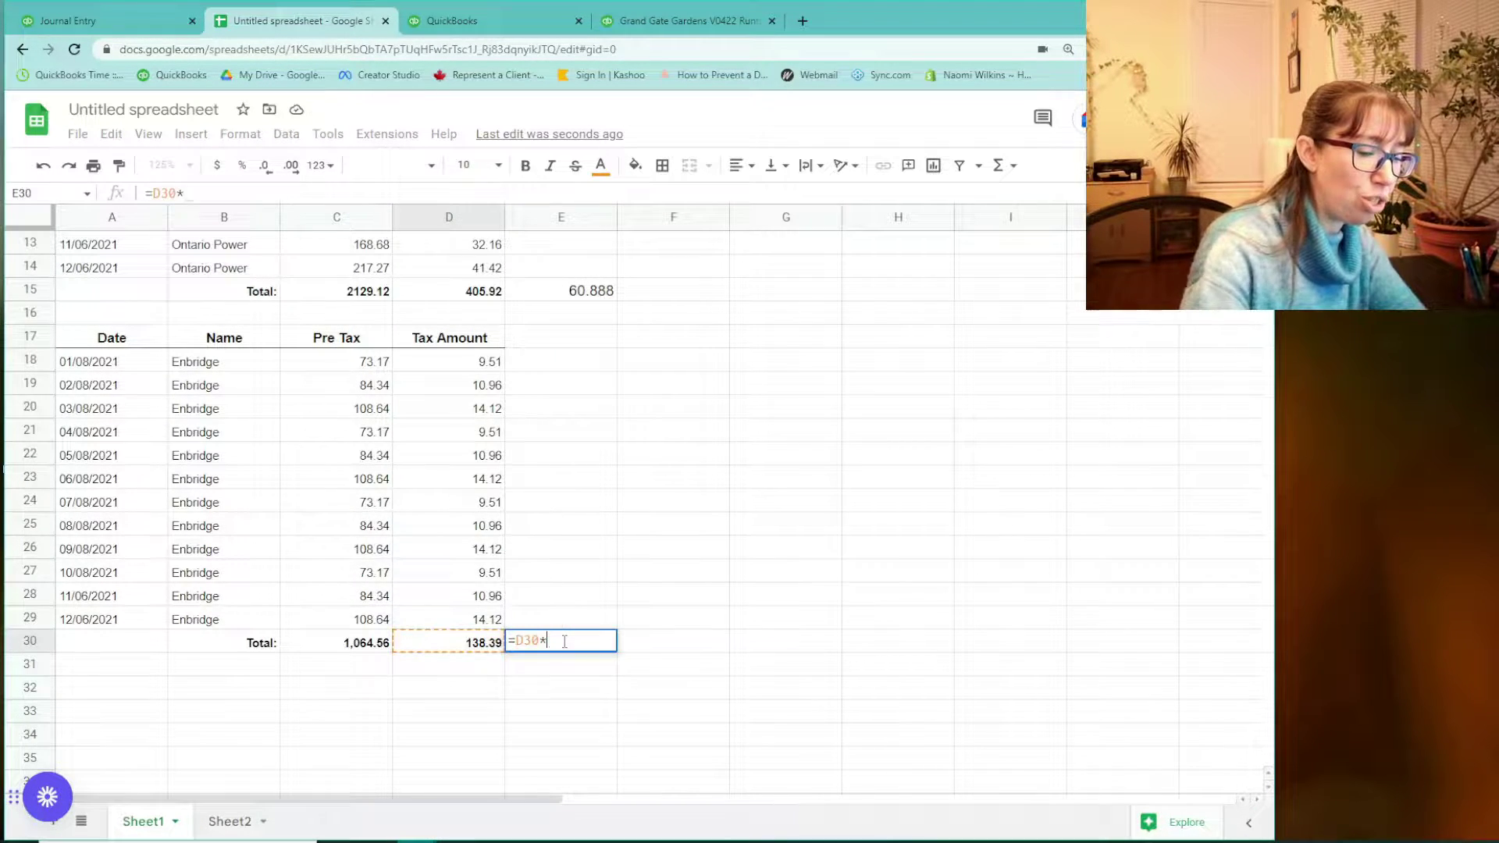
type(".13")
key("BackSpace")
type("5")
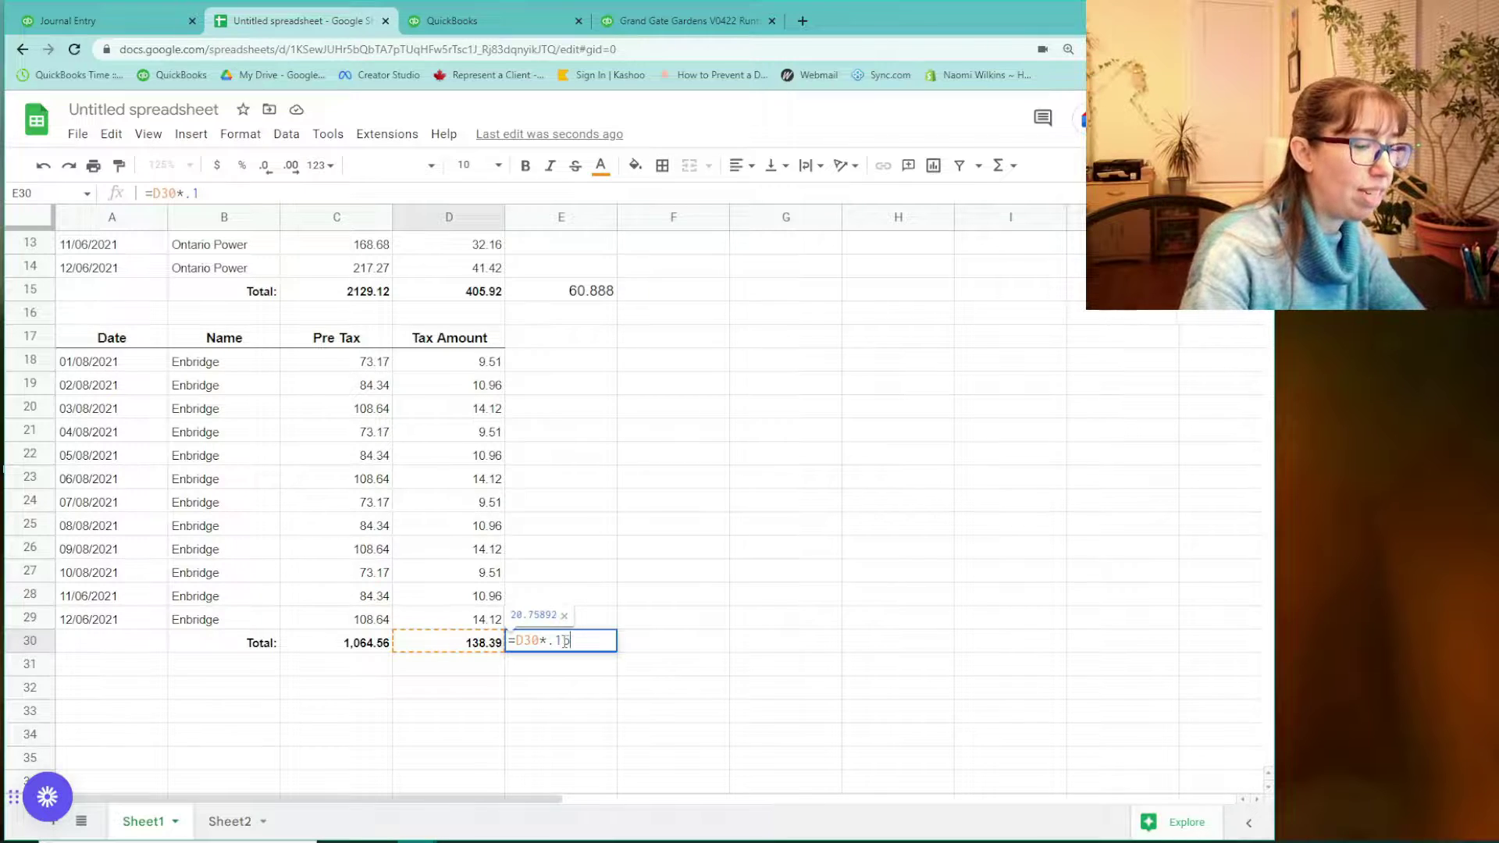
key("Return")
left_click(565, 641)
scroll(563, 640, "up", 2)
scroll(564, 641, "down", 1)
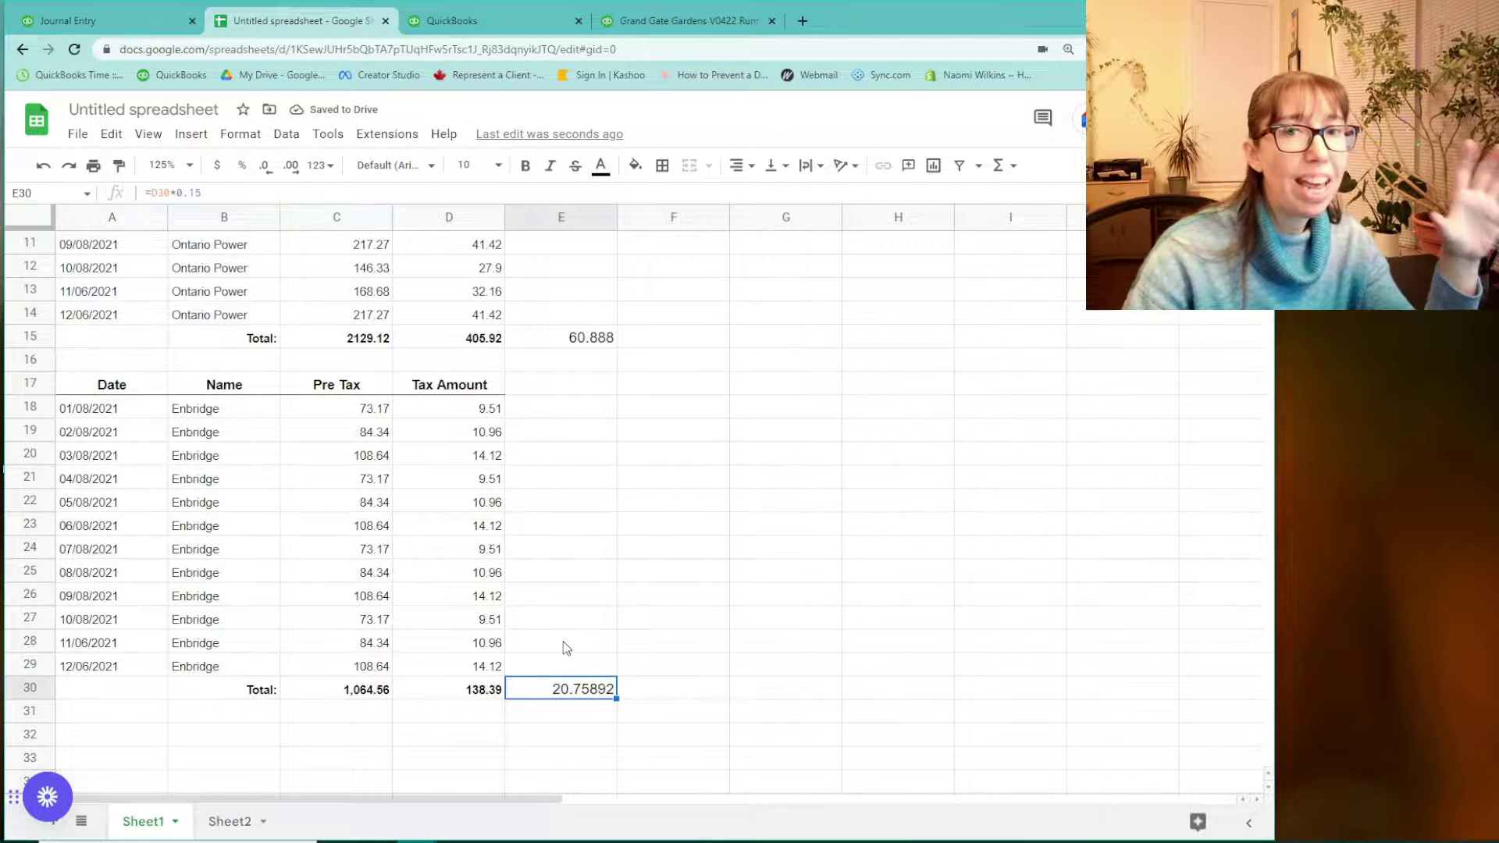
- Look up the current-period sales tax owing in QuickBooks and record 4499.98 in G16 of the spreadsheet
key("ctrl+shift+Tab")
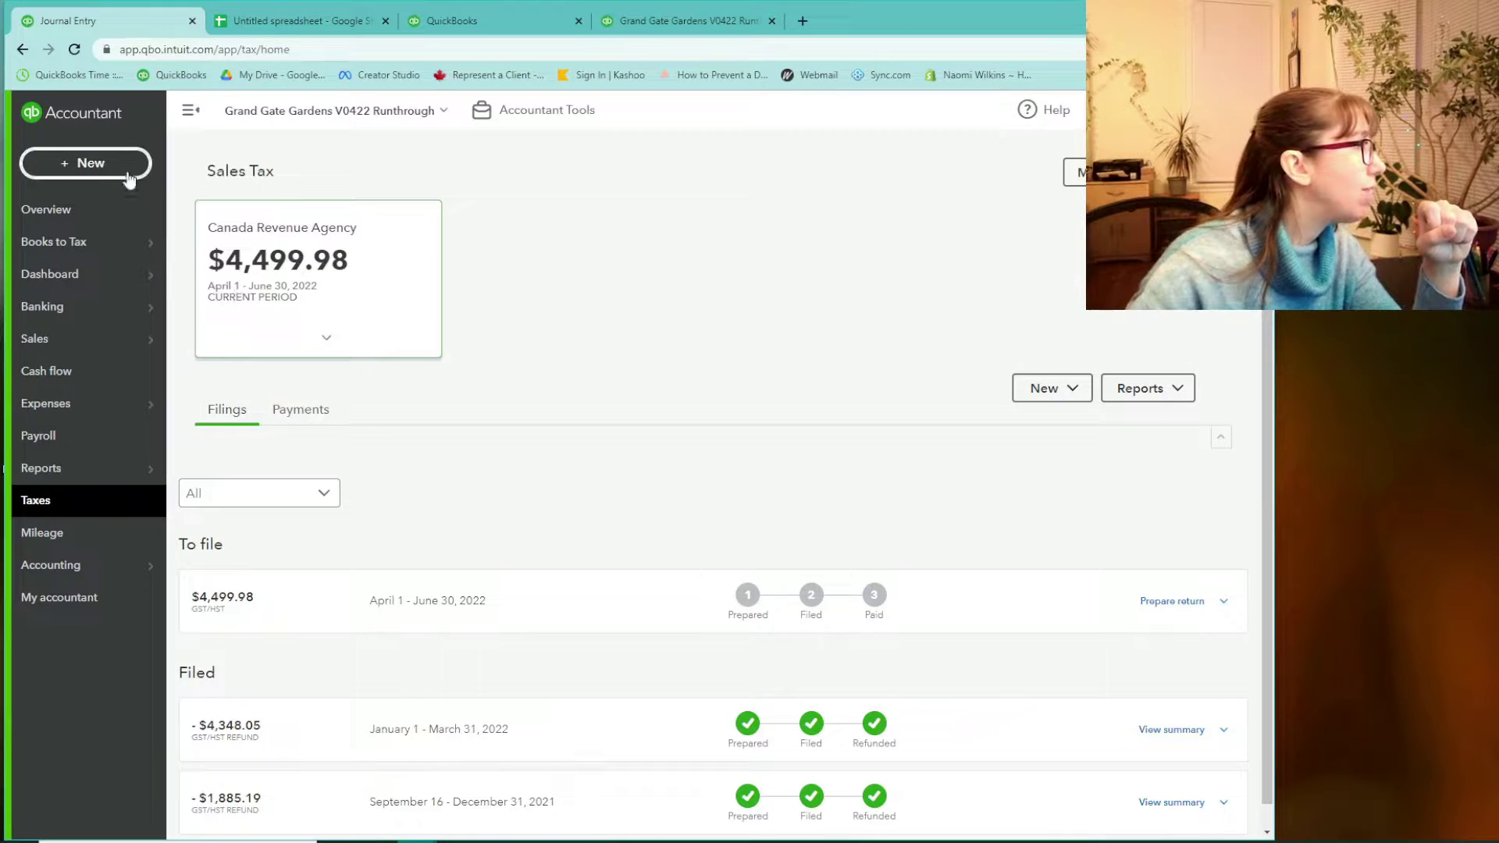
left_click(123, 167)
left_click(123, 164)
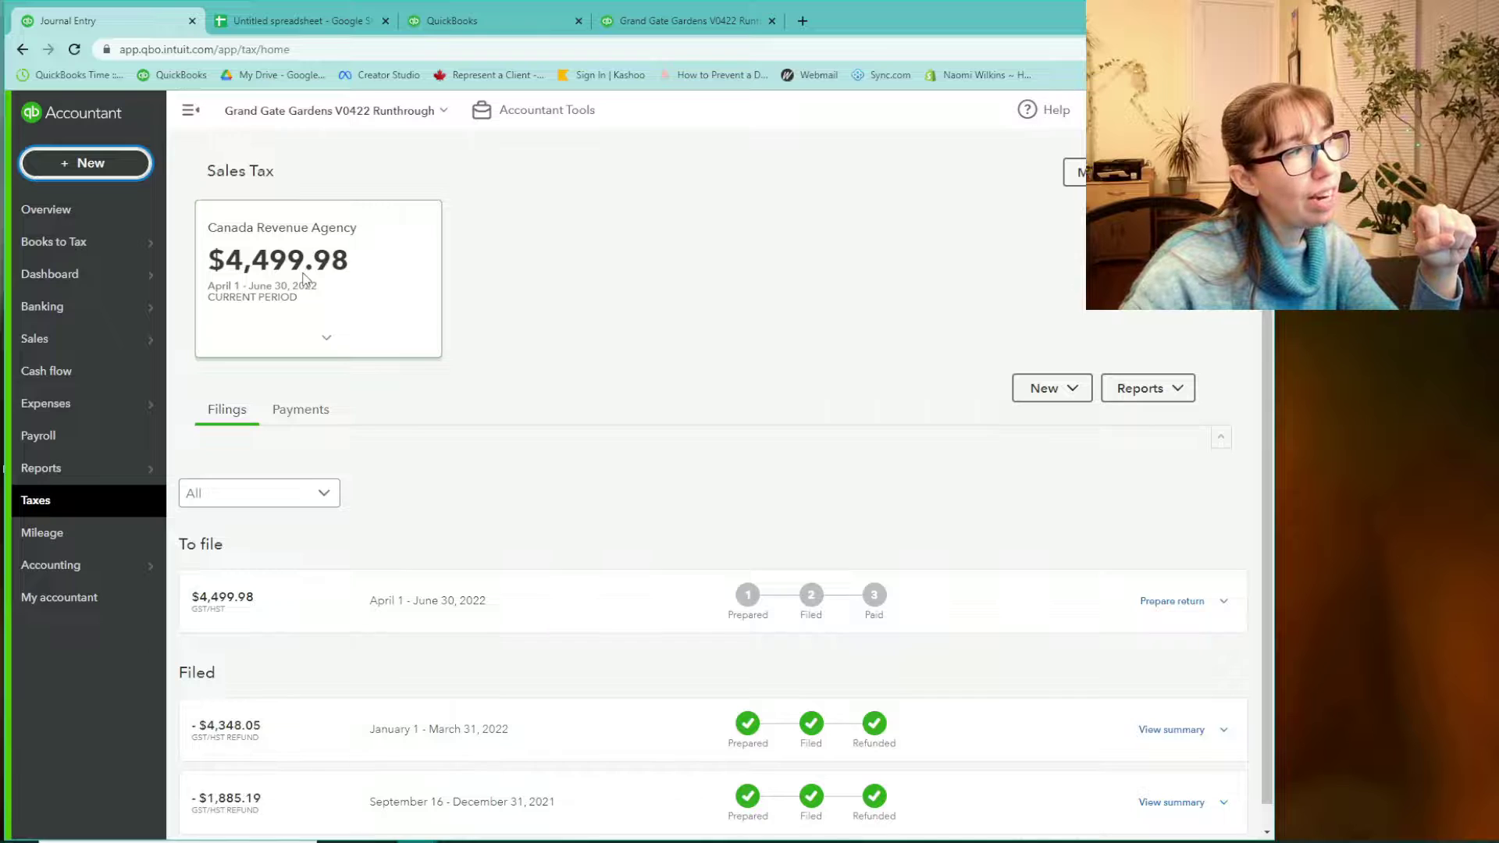
left_click(303, 21)
left_click(785, 363)
type("4")
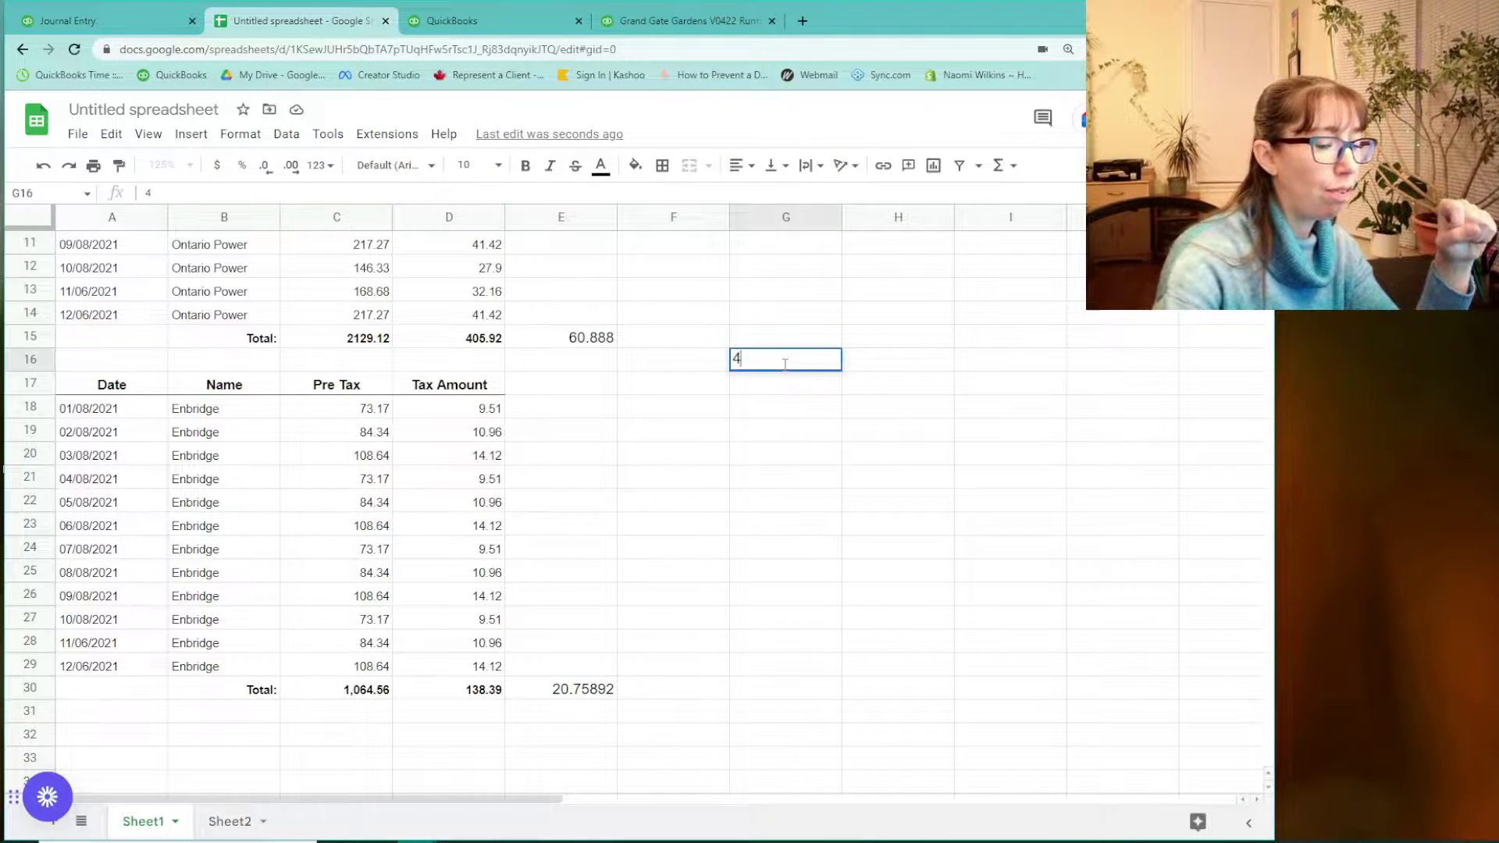
type("499.98")
key("Return")
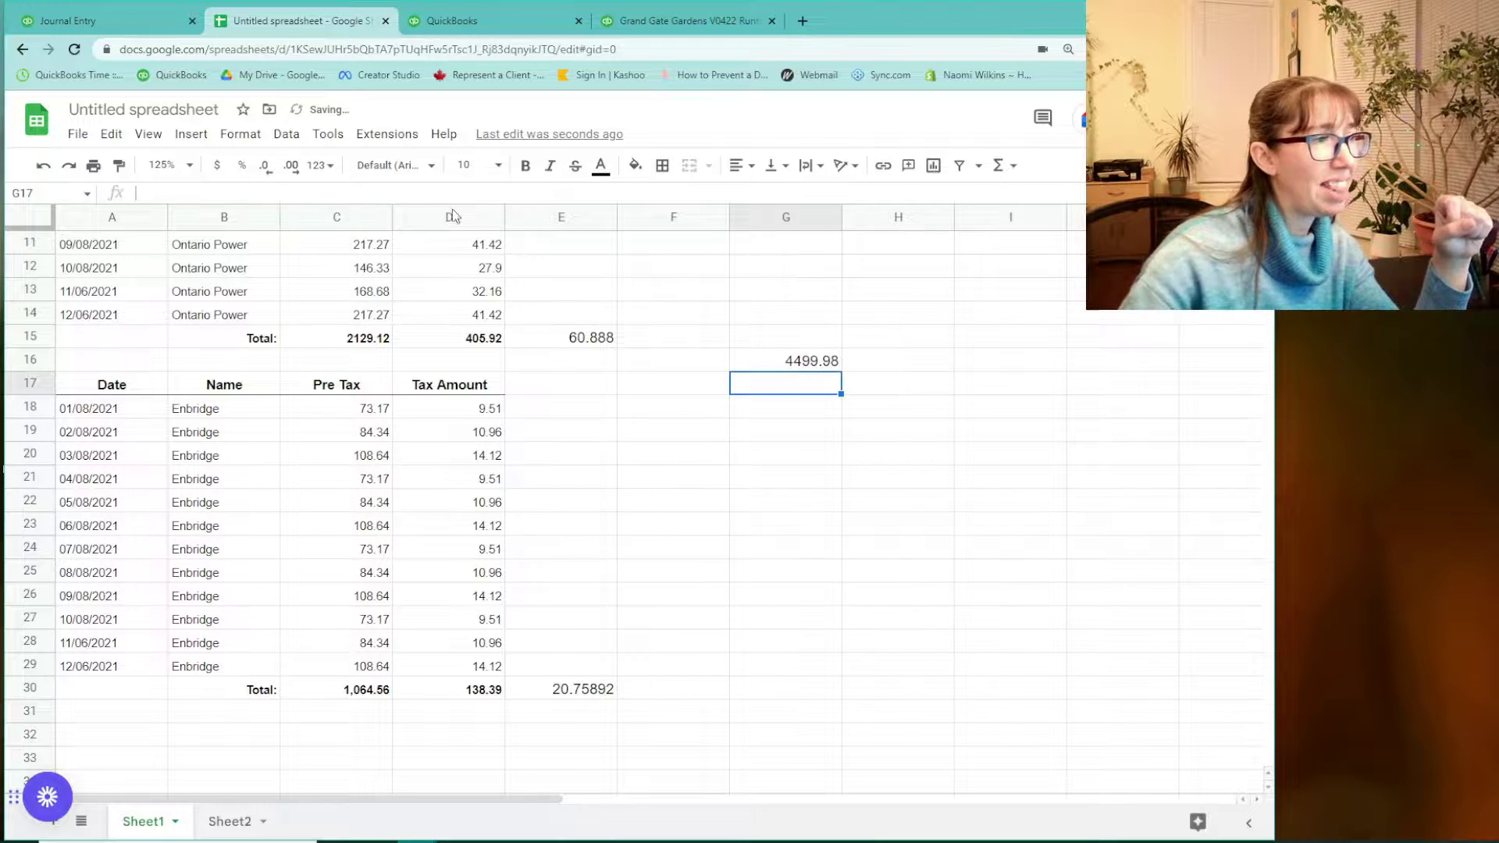
- List the rounded business-portion tax amounts under the sales tax figure: 60.89 in G17 and 20.76 in G18
left_click(86, 22)
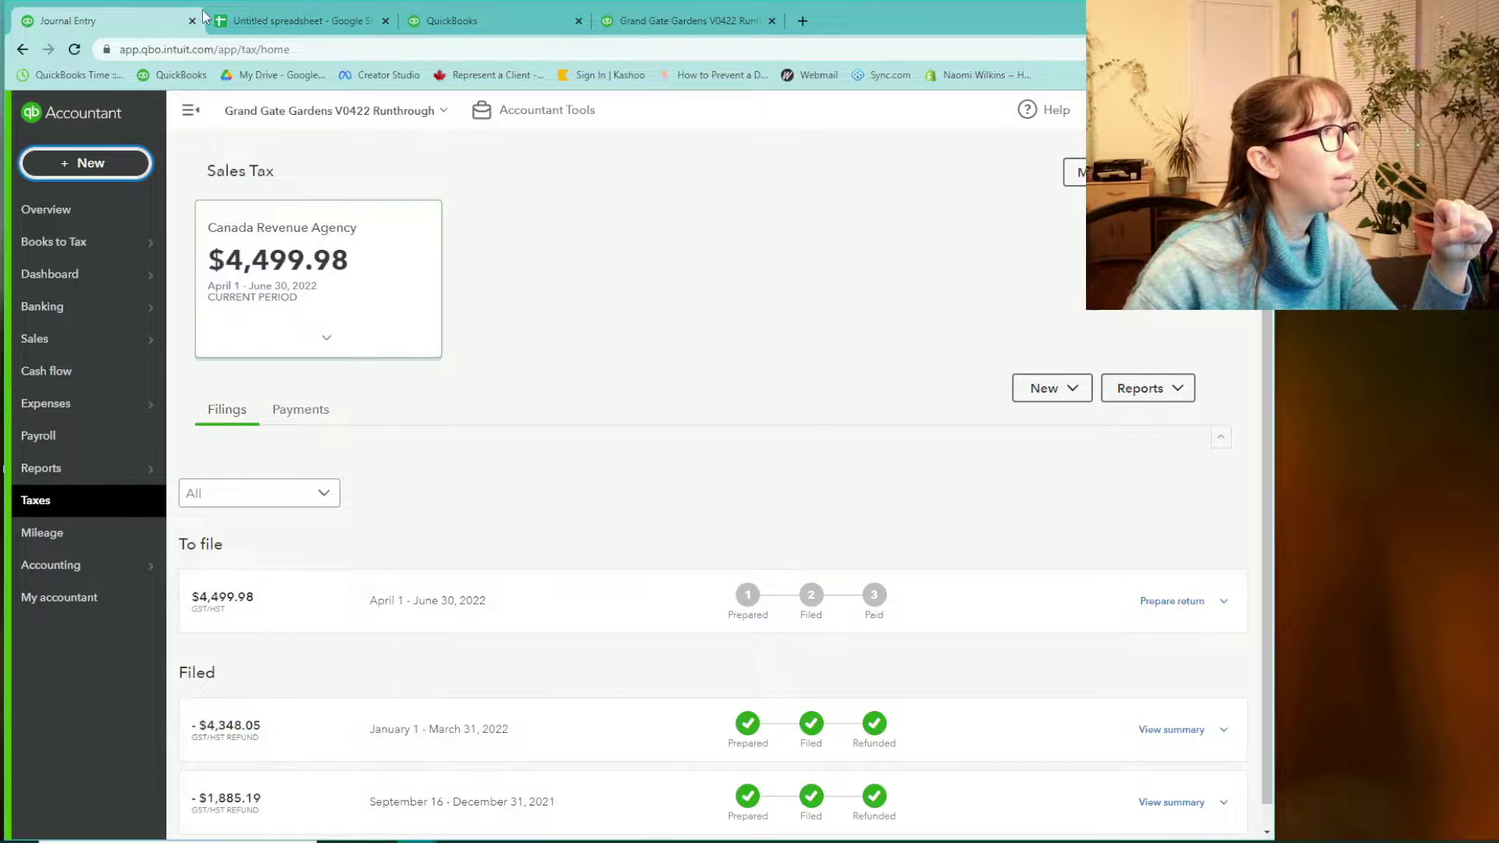
left_click(242, 17)
type("60.89")
key("Return")
type("20.76")
key("Return")
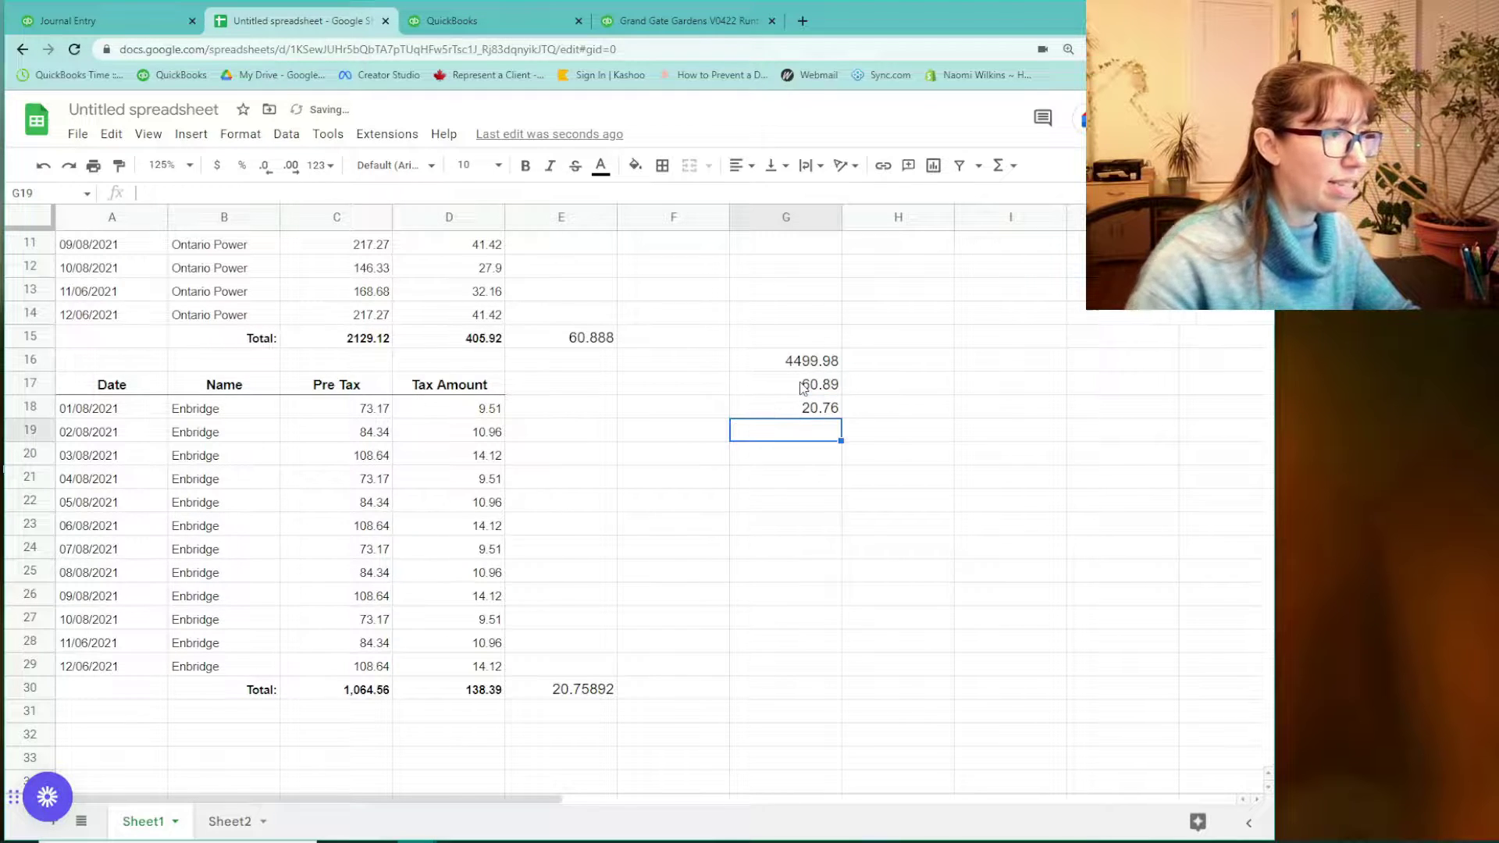
- Calculate the reduced sales tax owing in G19 by subtracting G17 and G18 from G16
type("=")
left_click(808, 363)
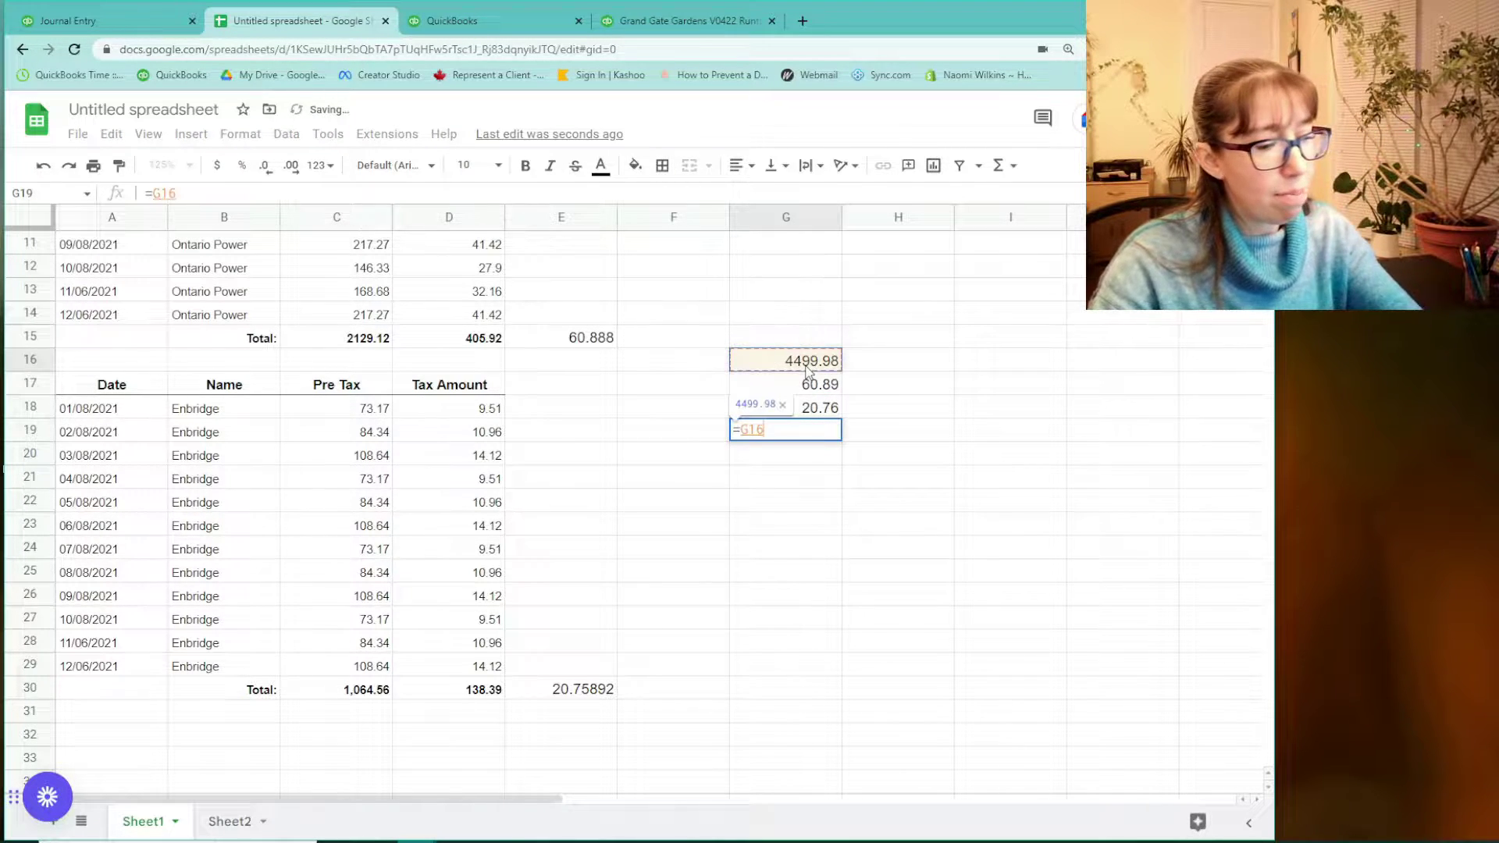
type("-")
left_click(811, 384)
type("-")
left_click(814, 409)
key("Return")
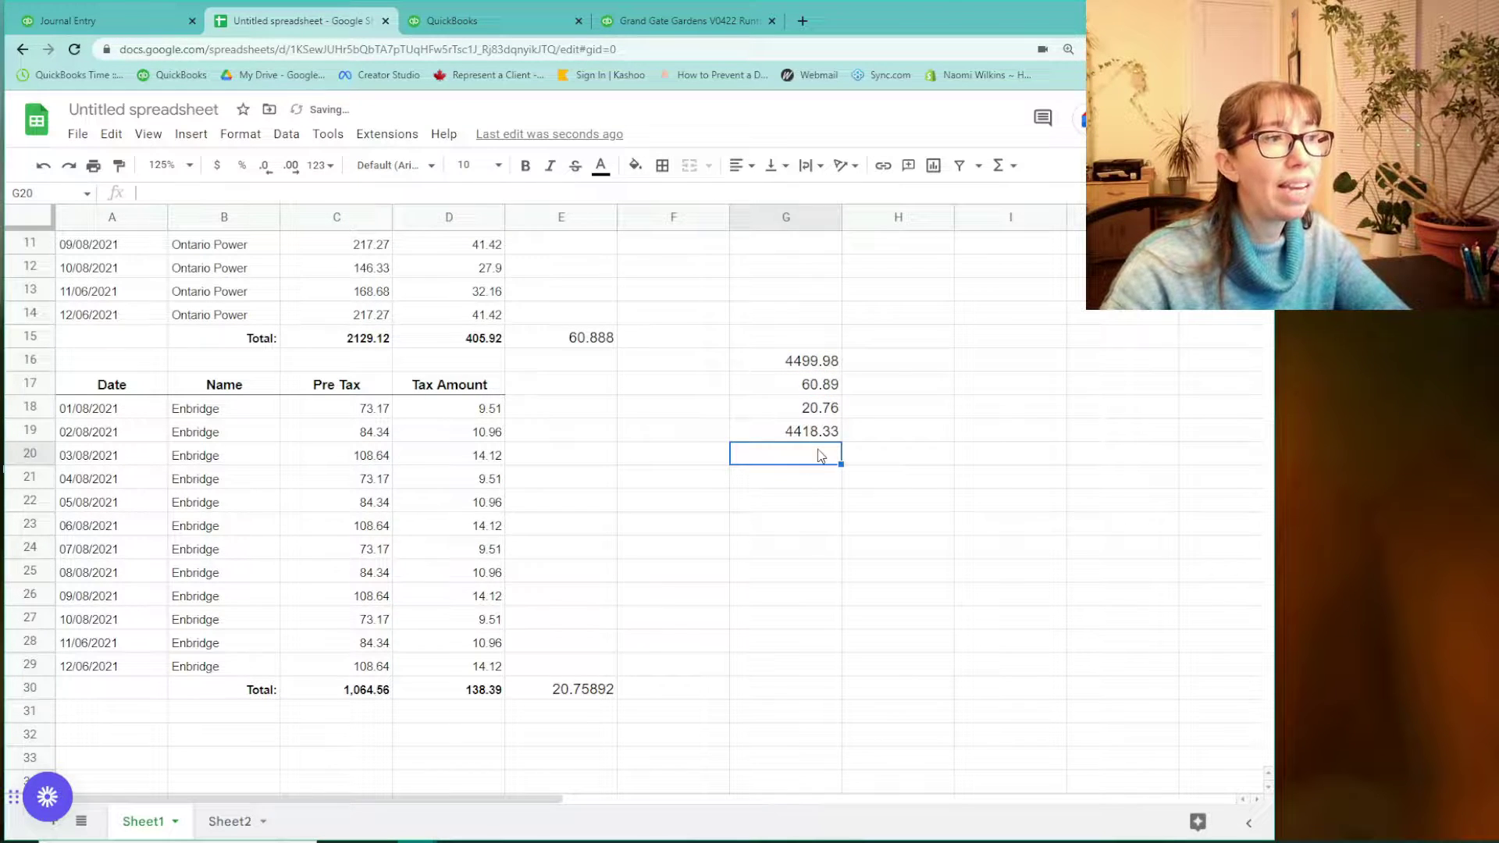
key("Up")
left_click(124, 26)
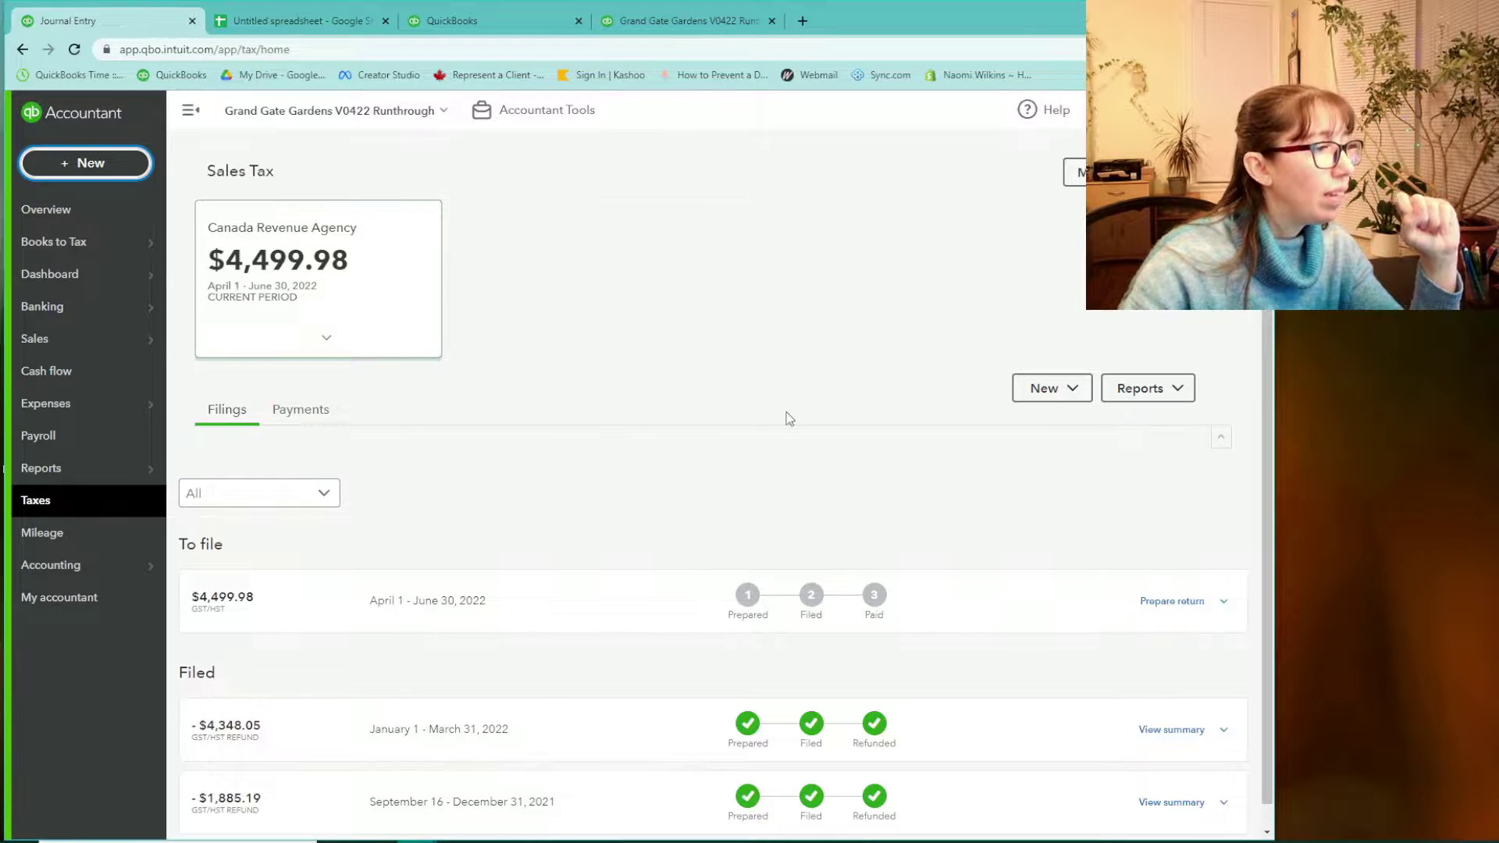
left_click(92, 166)
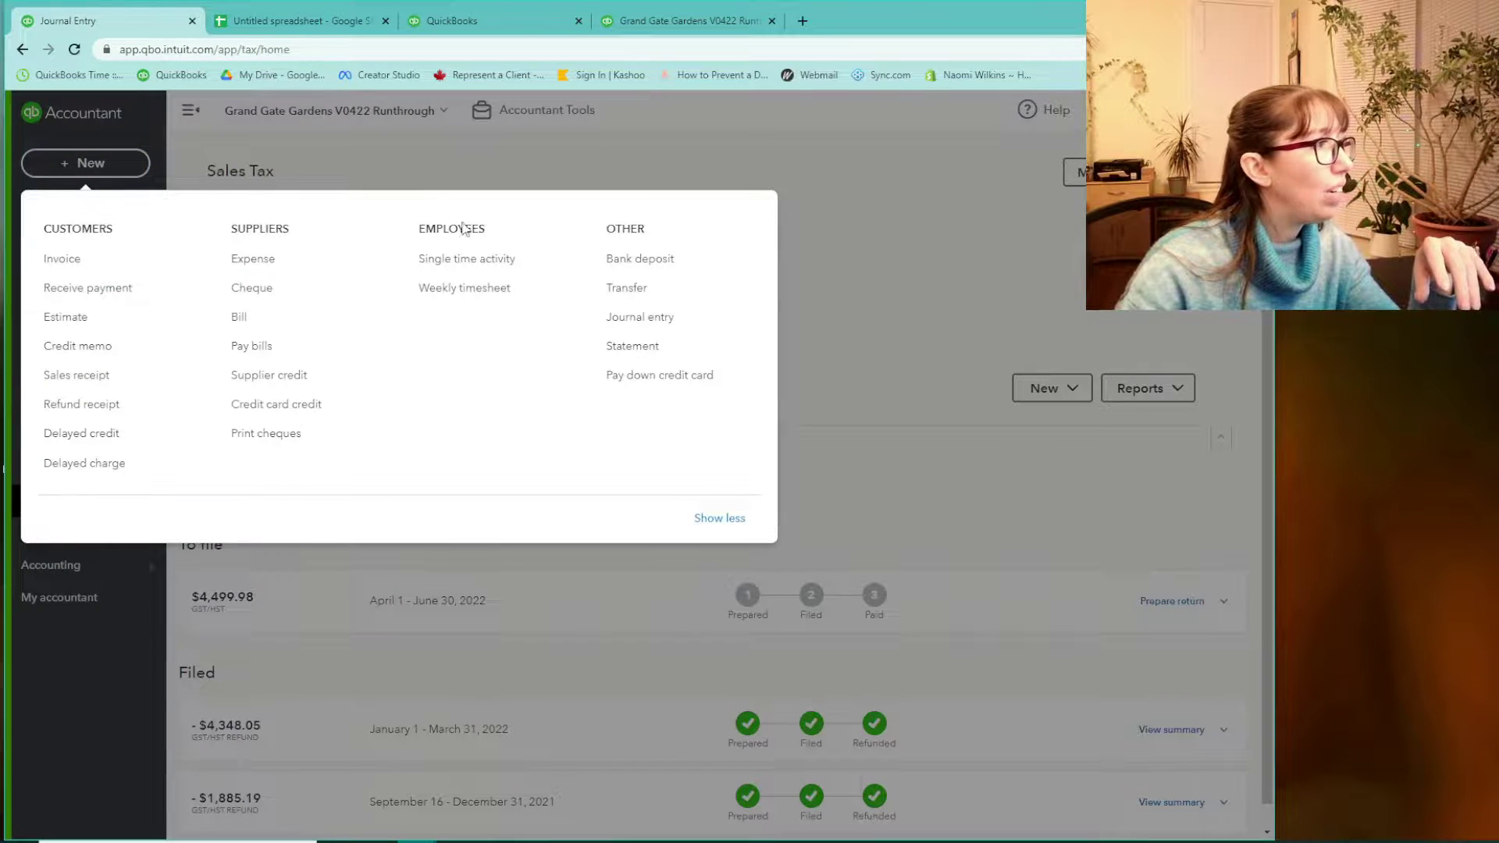
left_click(680, 317)
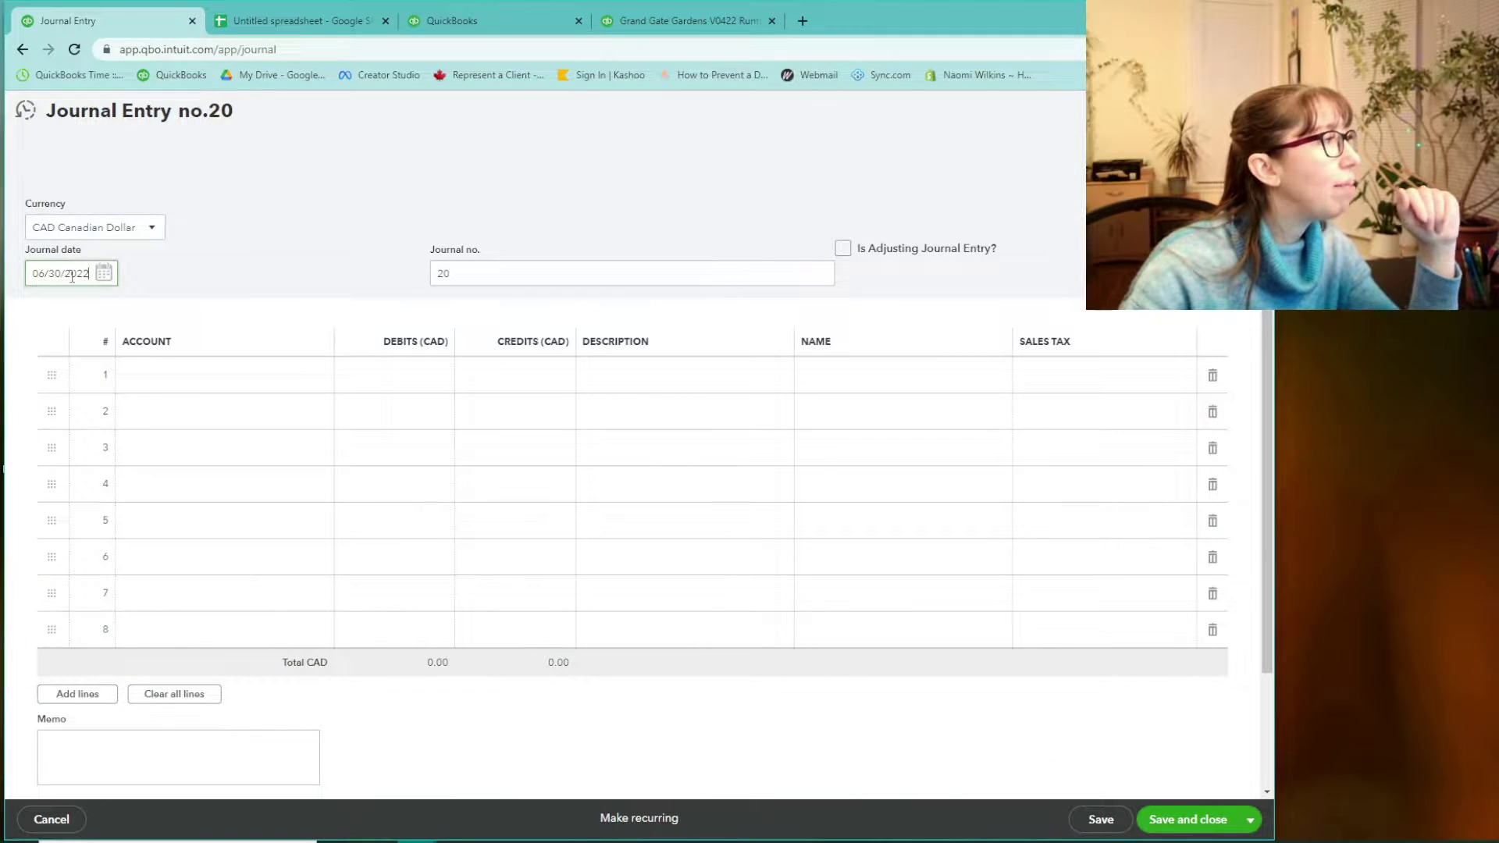
key("alt+Left")
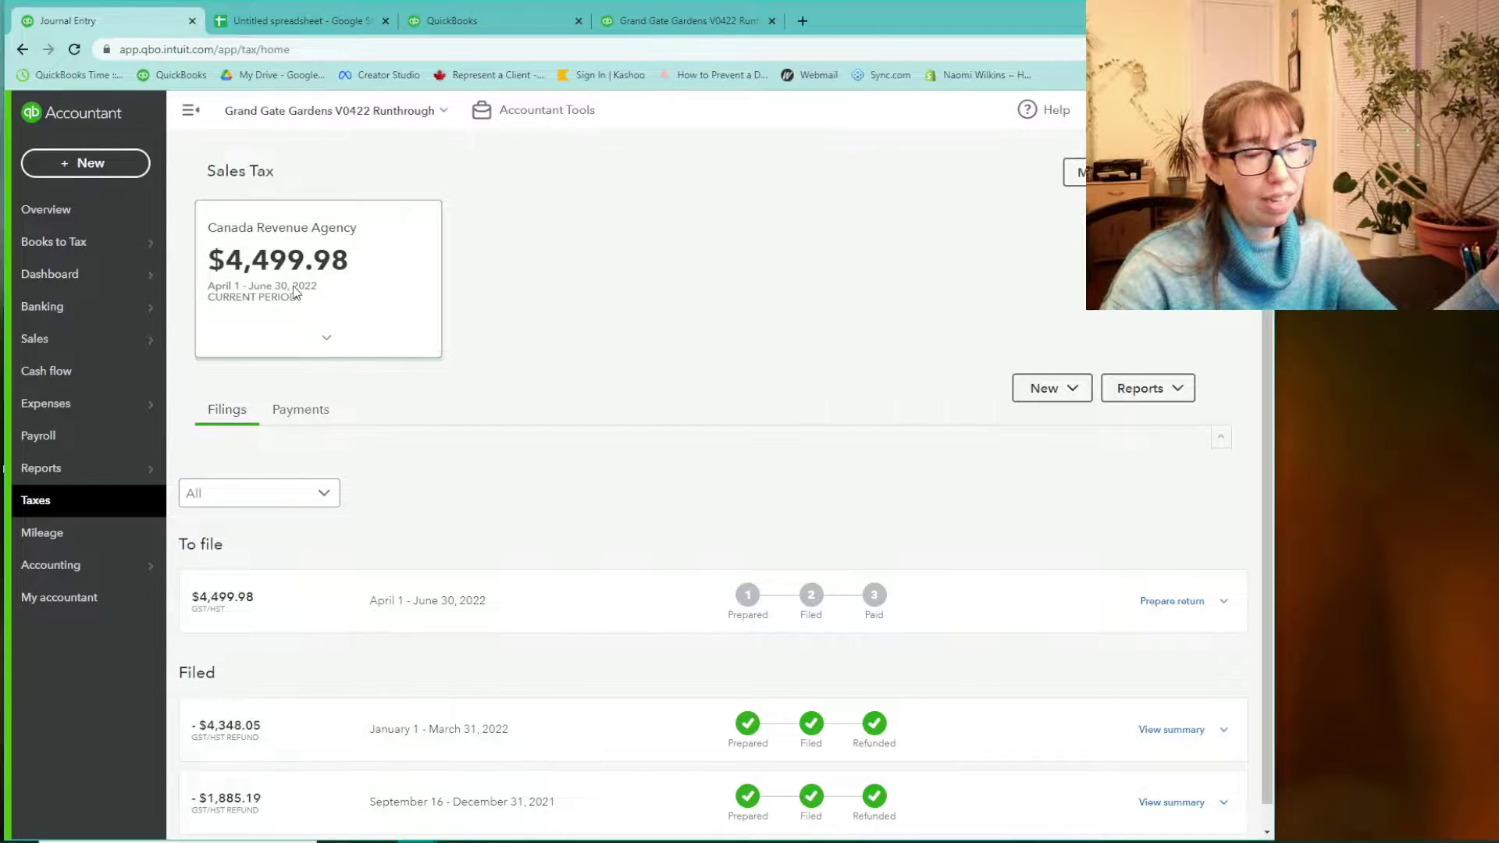
left_click(300, 20)
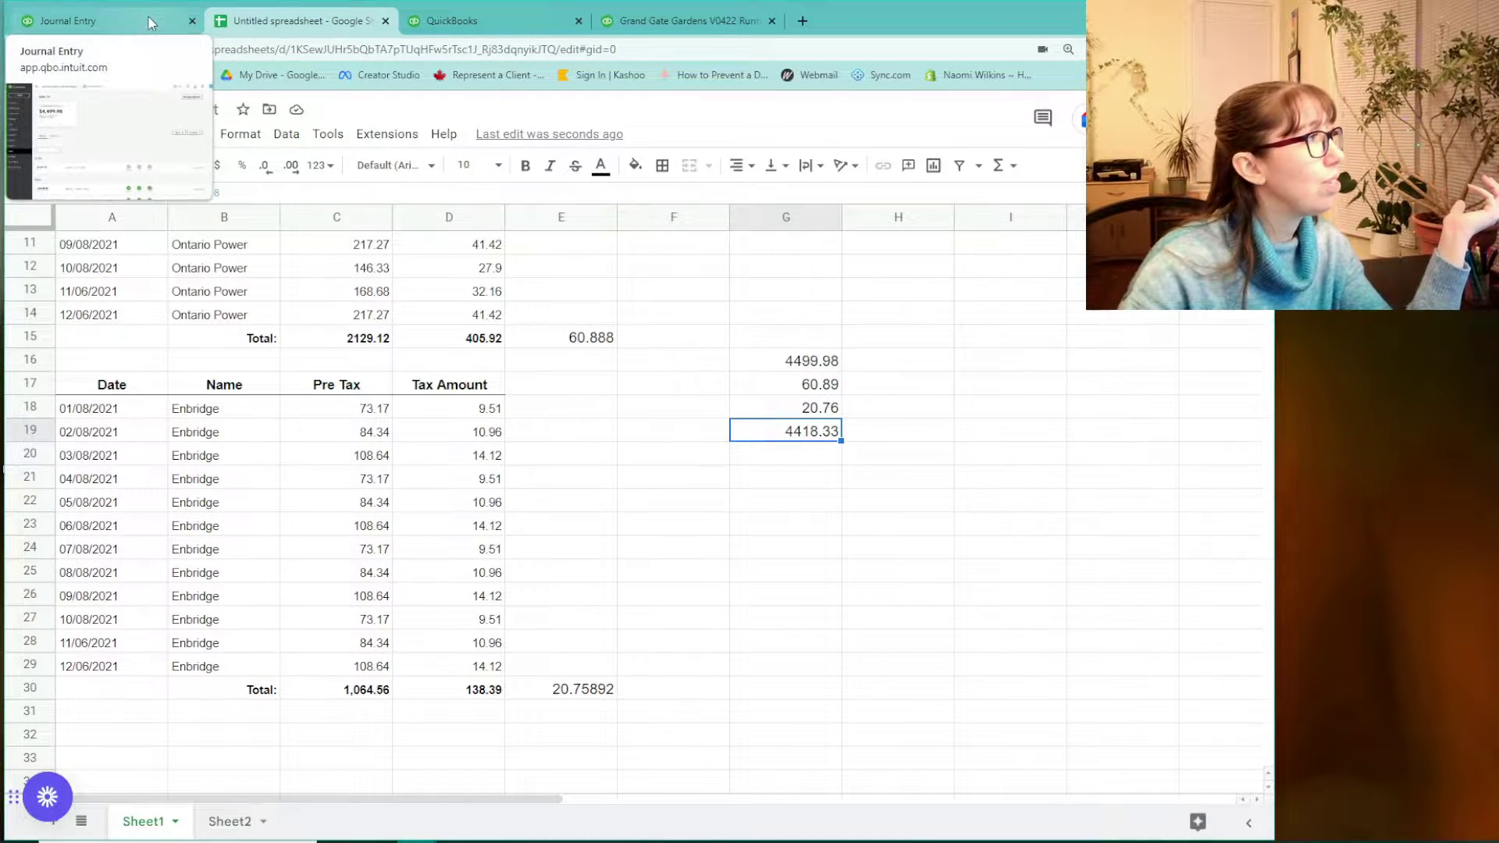
- In QuickBooks, create a new journal entry and set line 1's account to Utilities - Business Use of Home
left_click(150, 21)
left_click(86, 163)
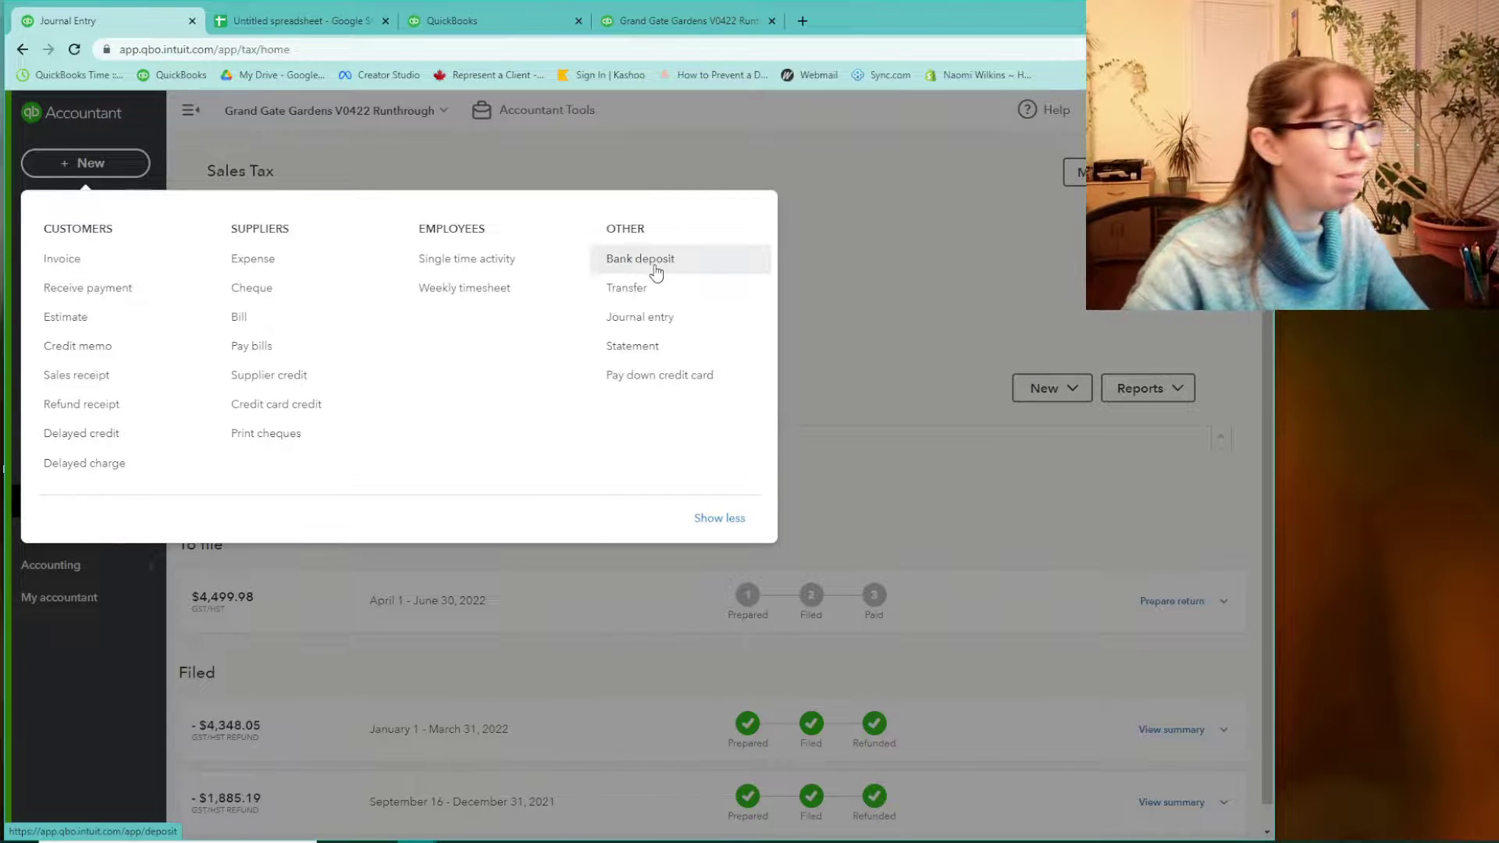
left_click(654, 316)
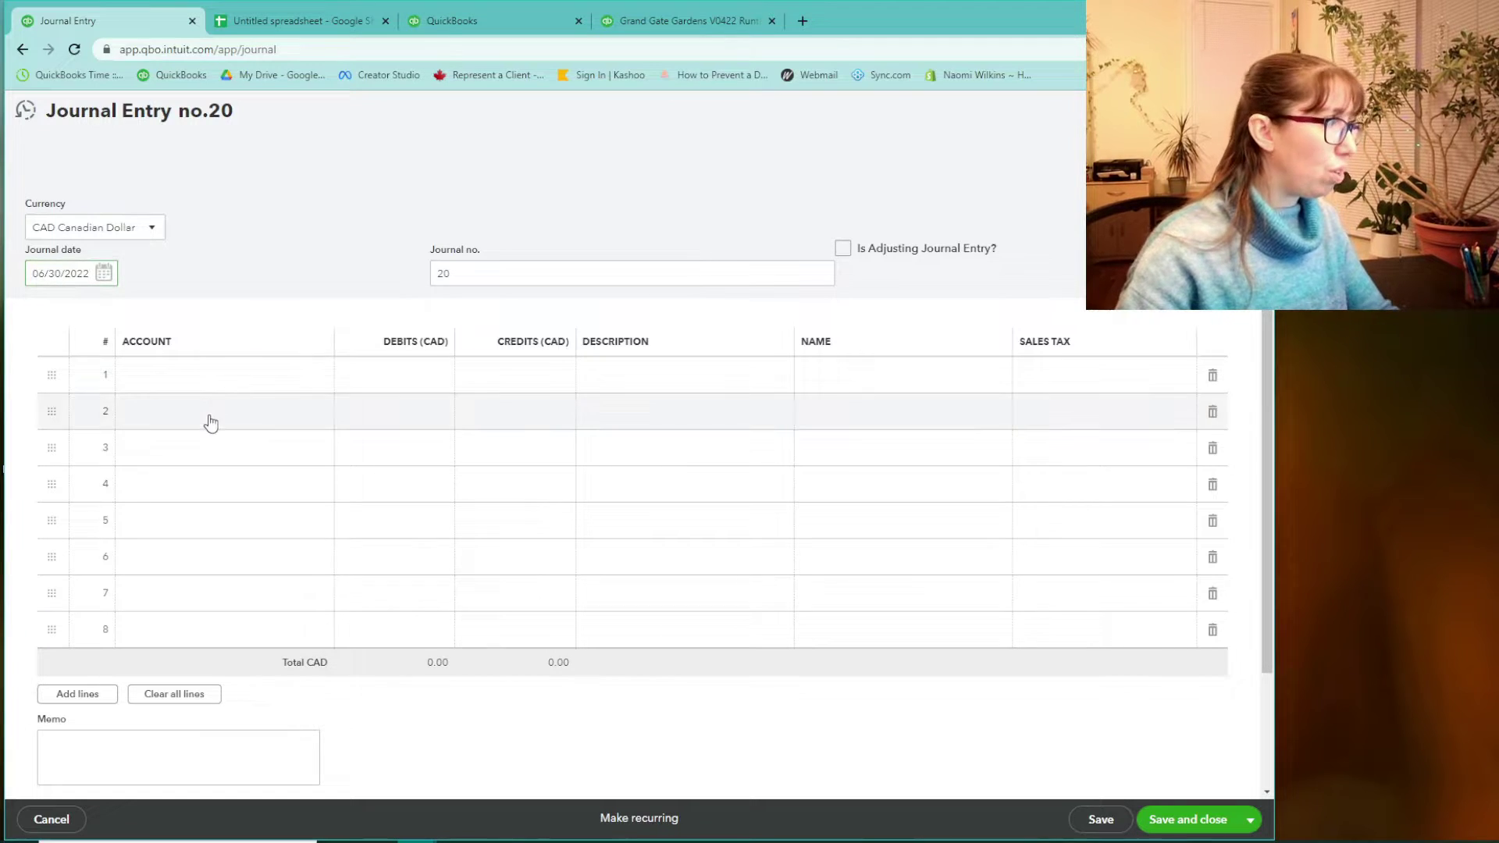
left_click(212, 382)
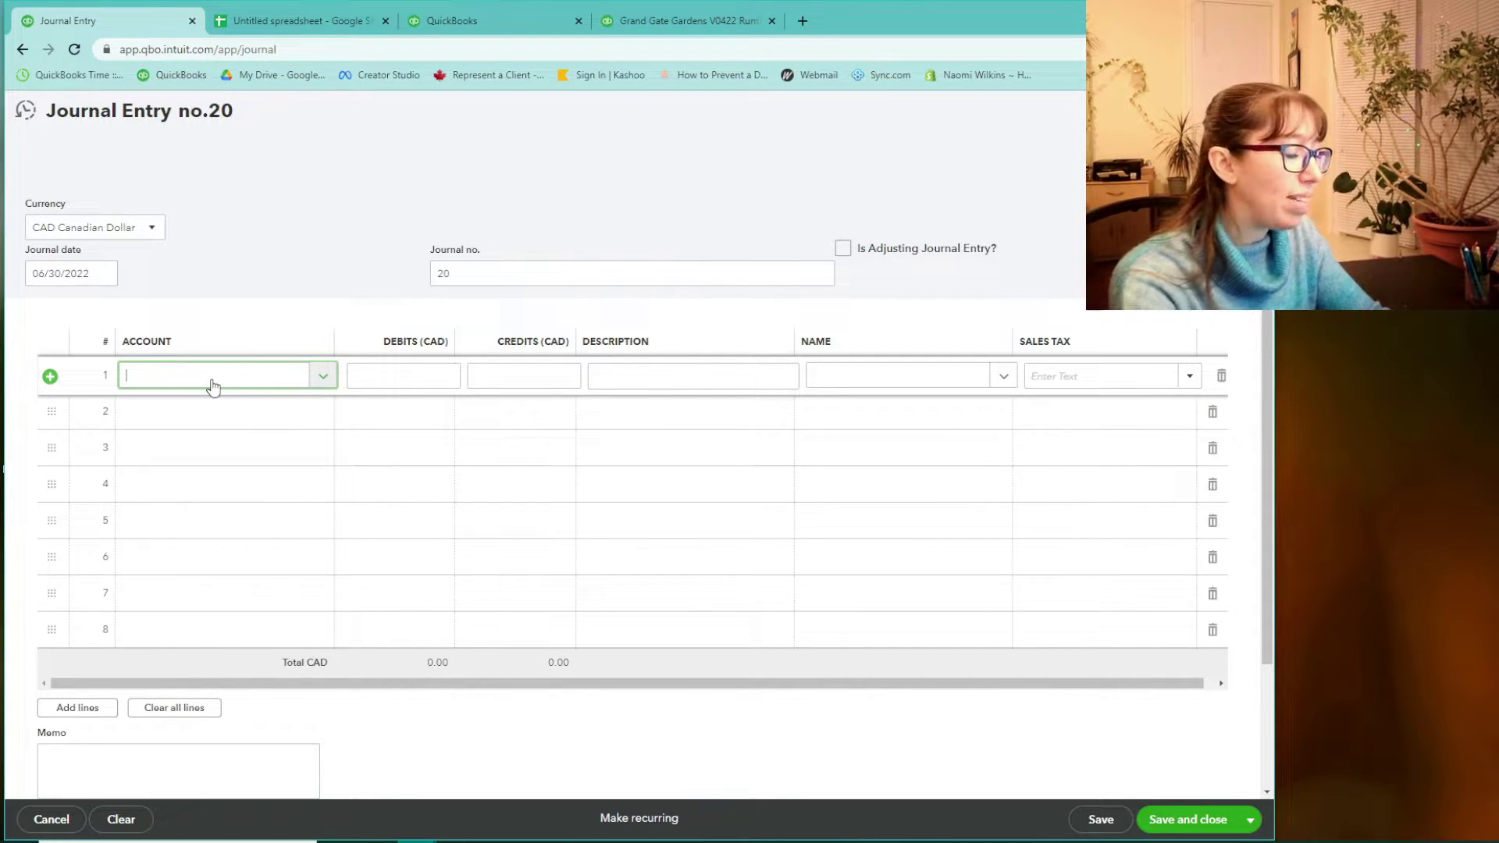
type("ut")
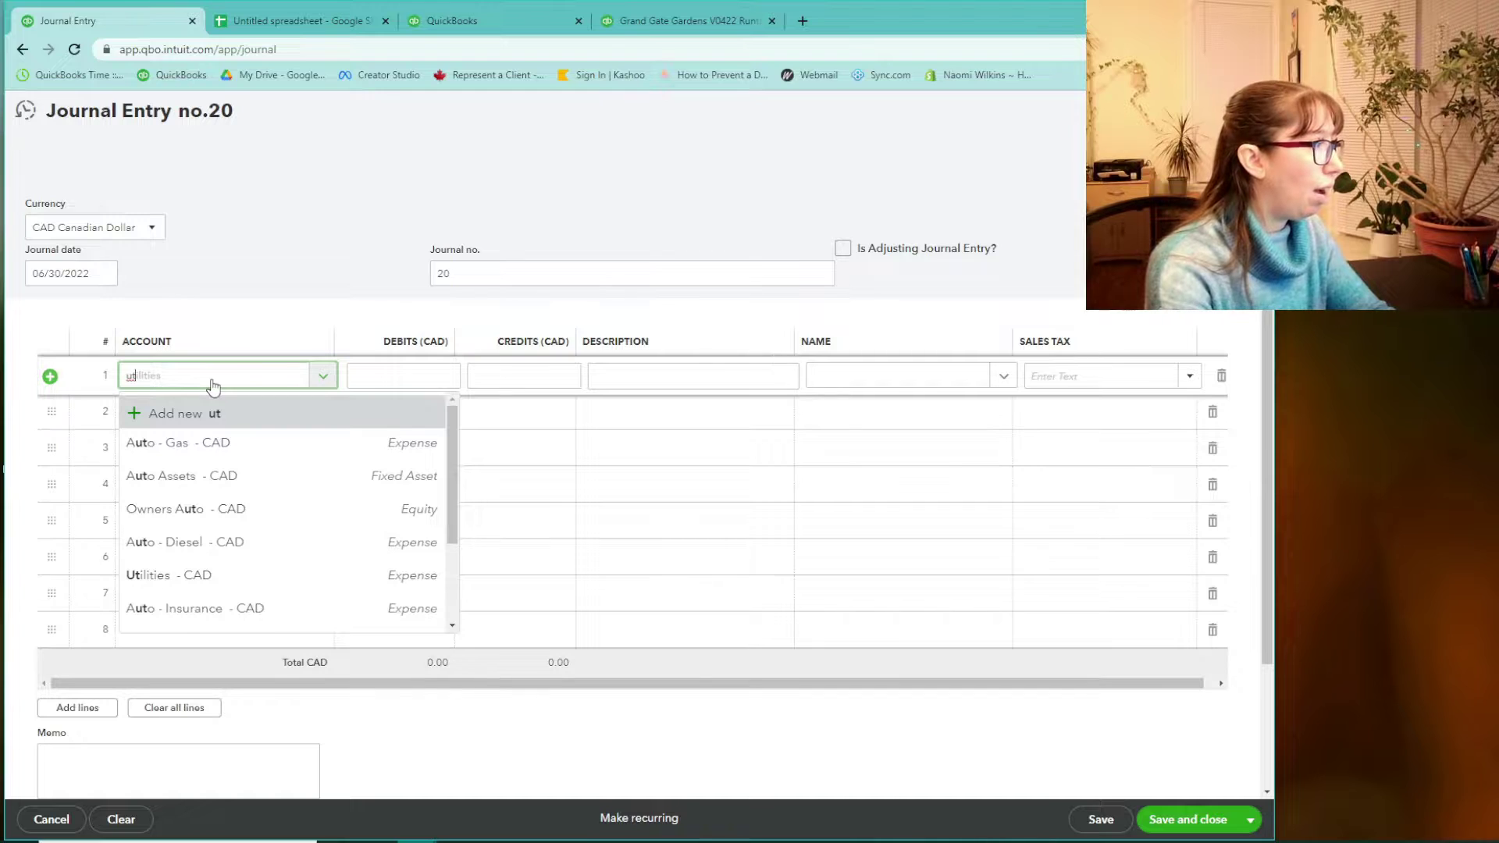
type("til")
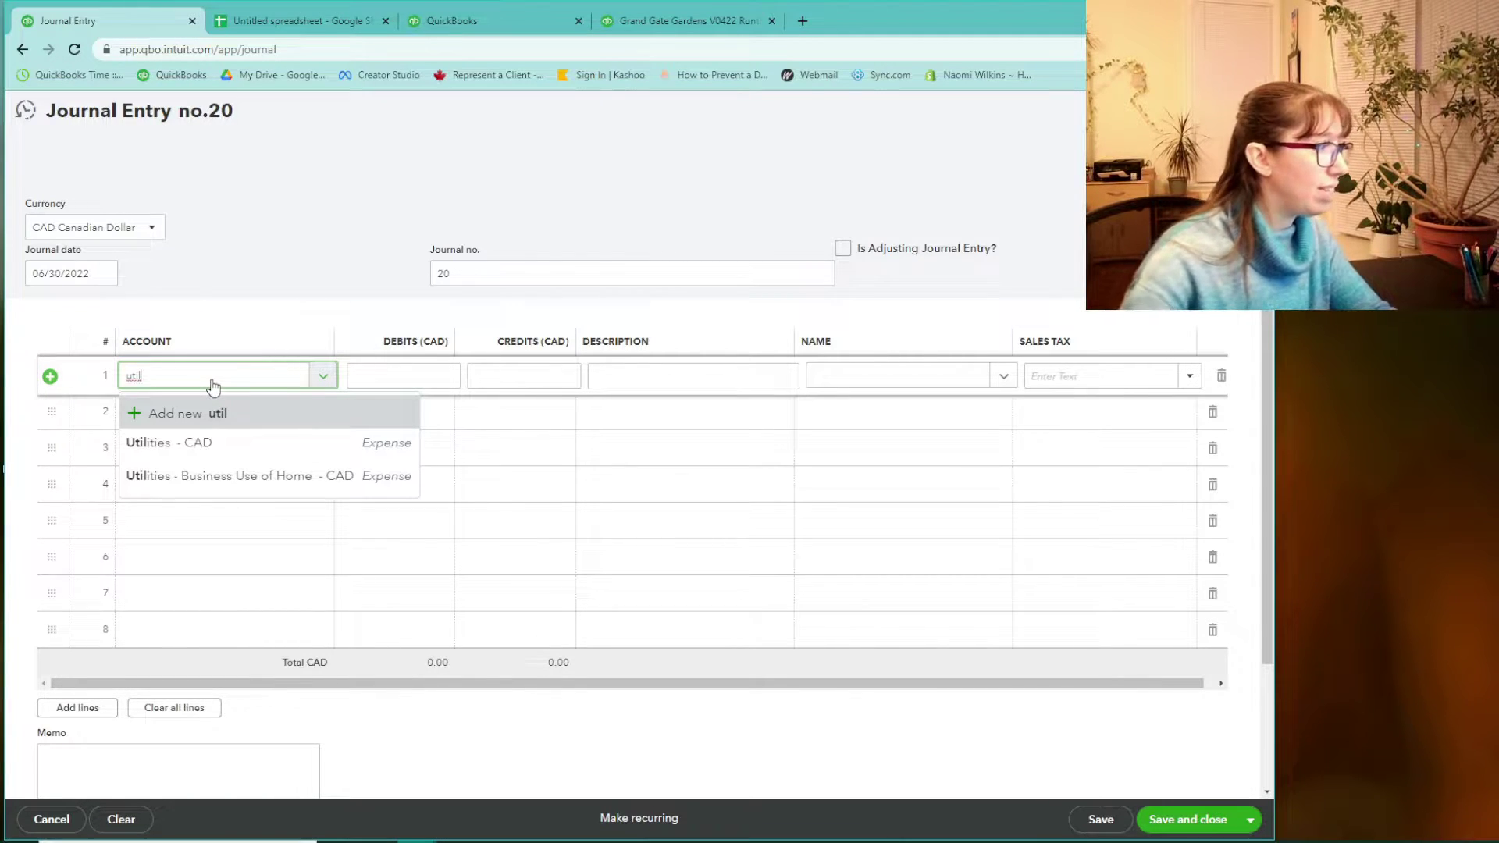
left_click(265, 475)
left_click(378, 367)
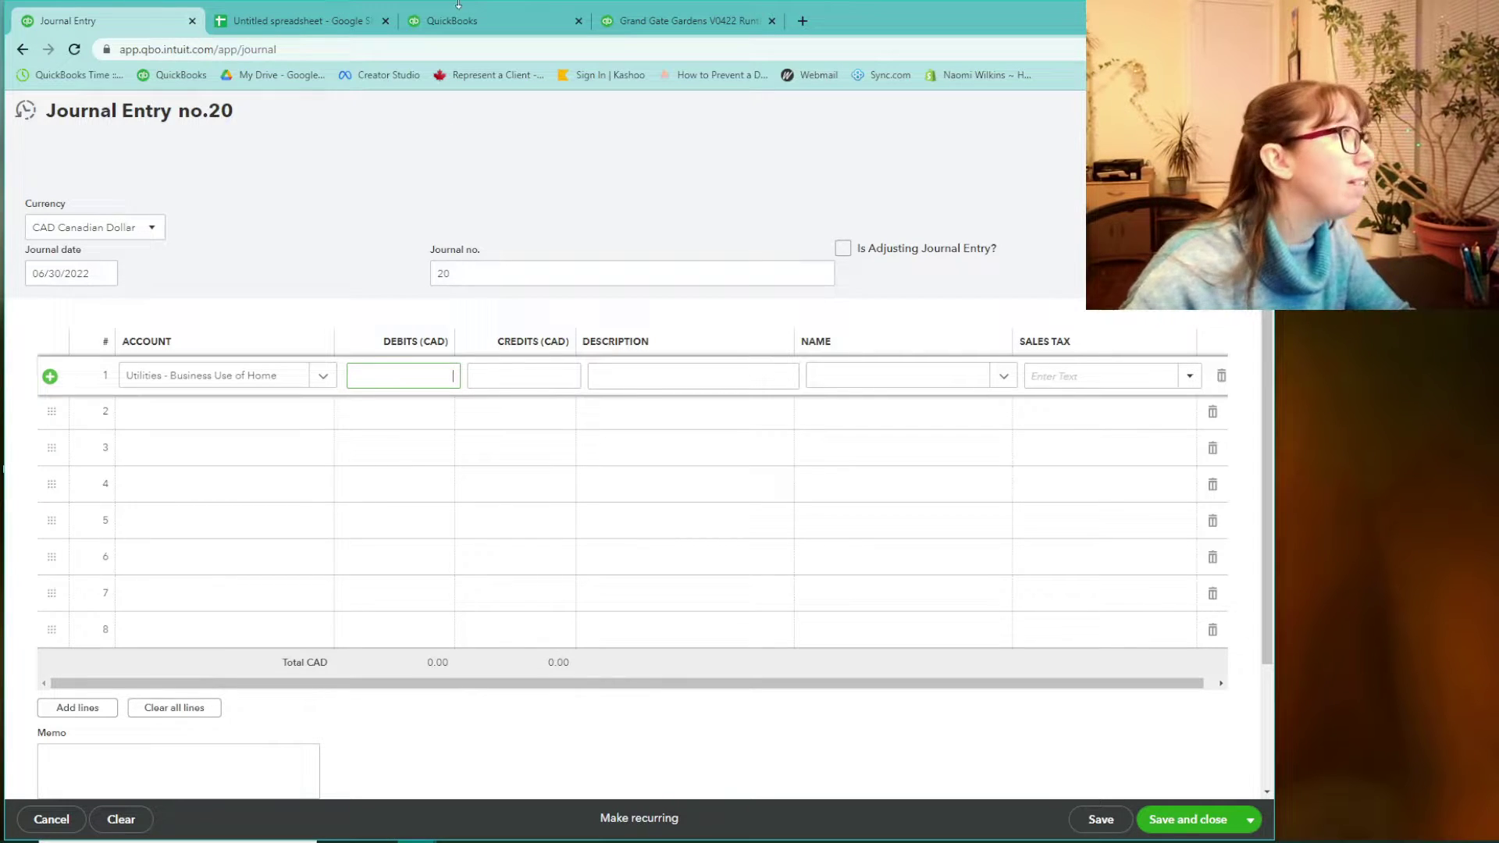
- In the spreadsheet, calculate the 15% business portion of the Ontario Power pre-tax total in F15 with =C15*0.15
left_click(305, 21)
left_click(560, 384)
left_click(670, 321)
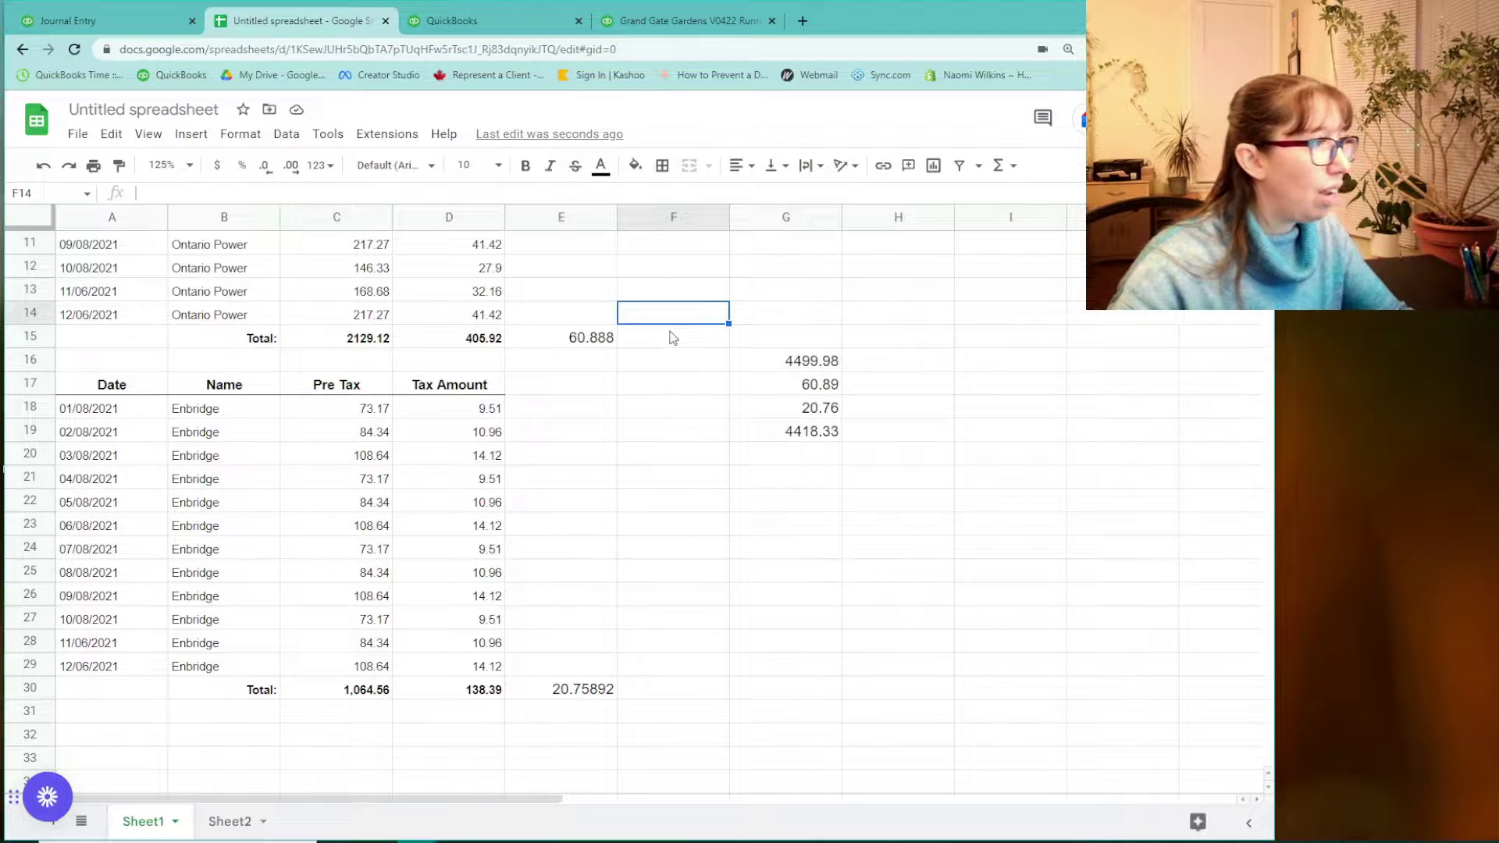
left_click(673, 337)
type("=")
left_click(373, 340)
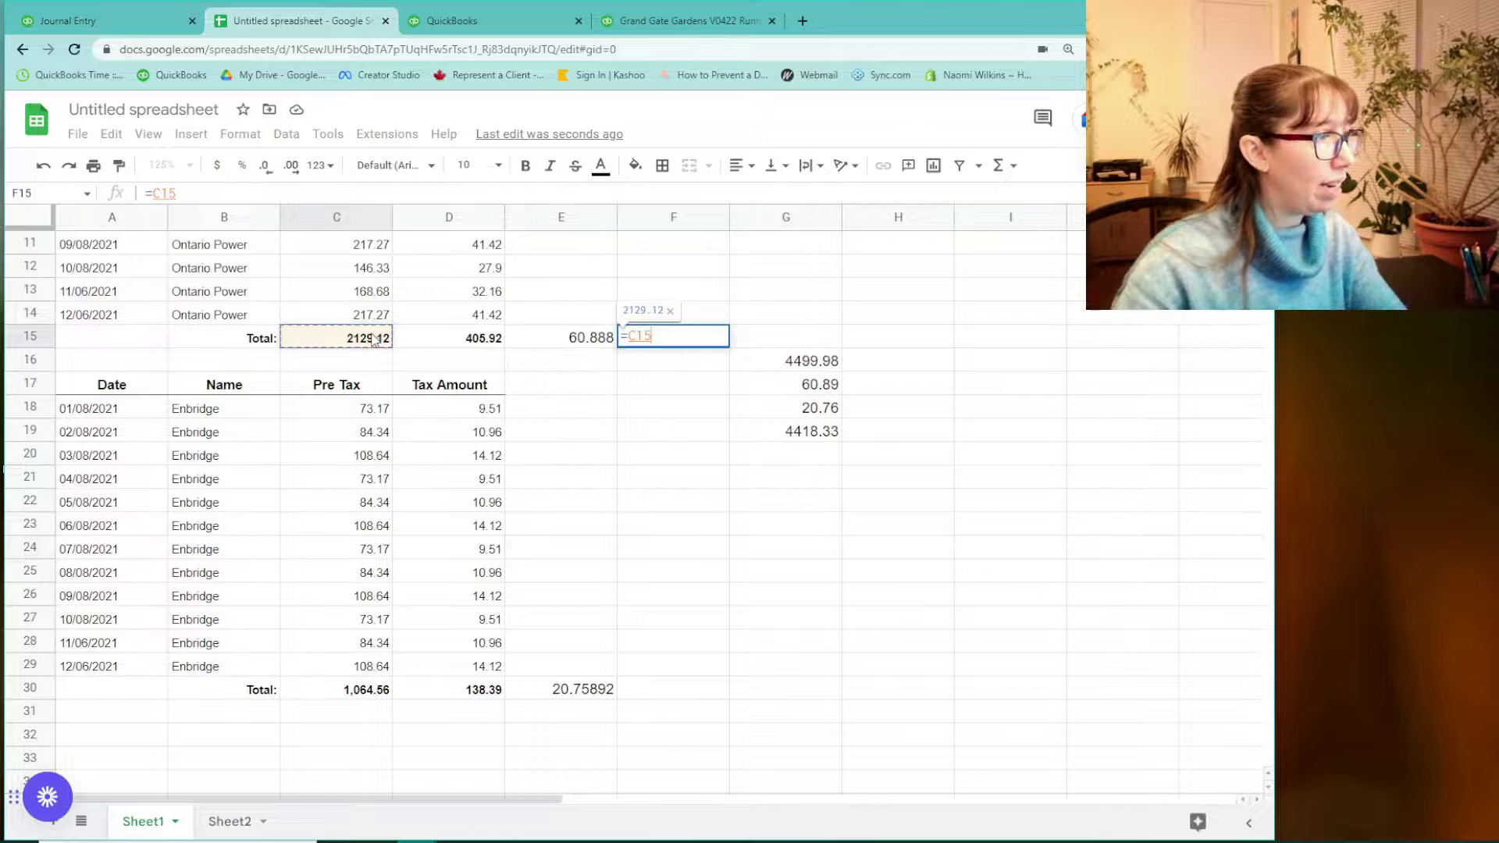
type("*0.15")
key("Return")
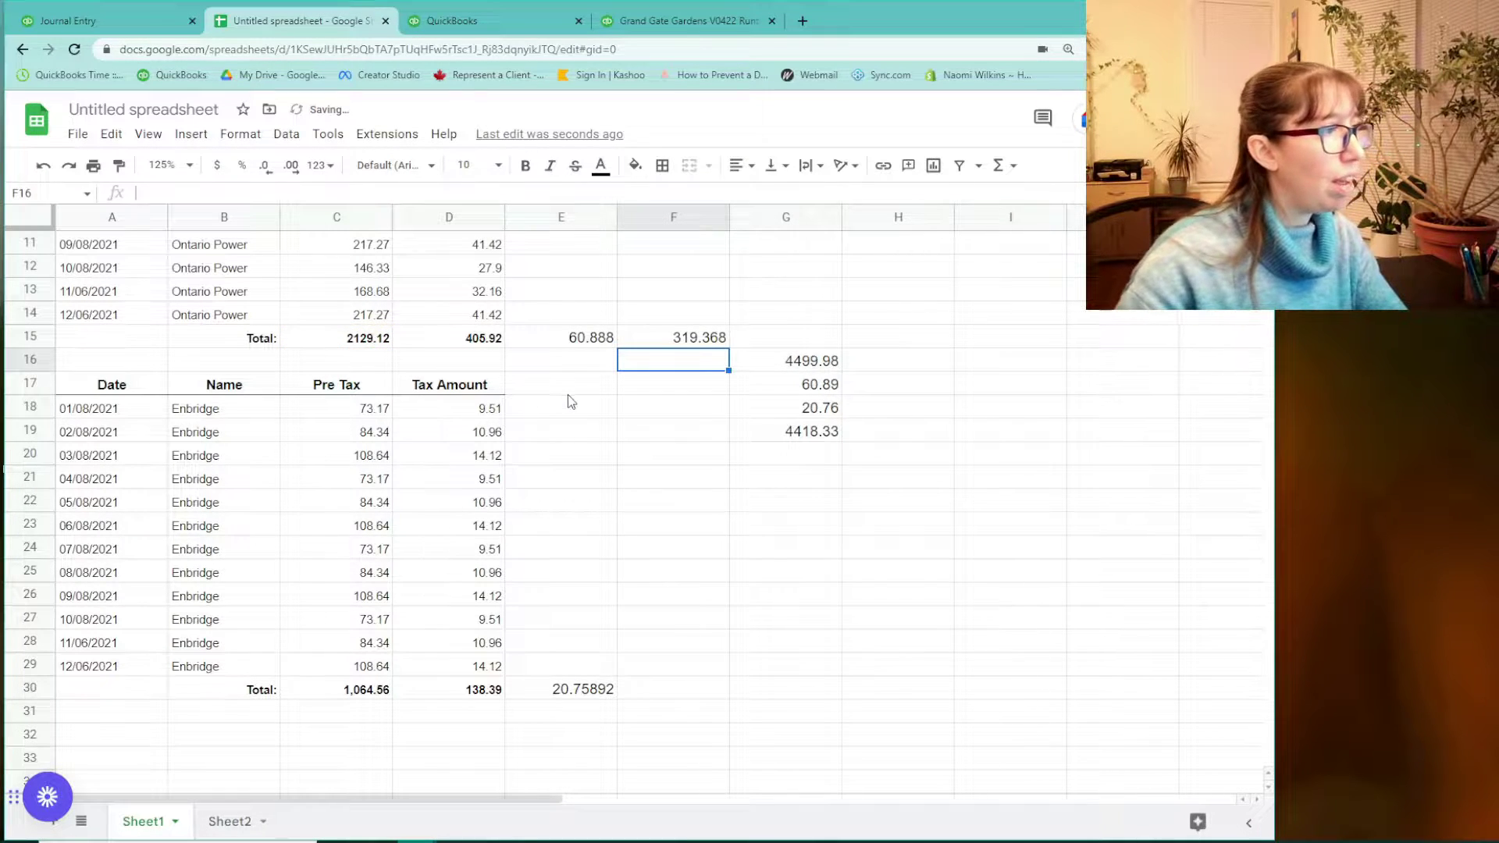
- Back in the QuickBooks journal entry, debit 319.37 to the Utilities - Business Use of Home line
left_click(41, 26)
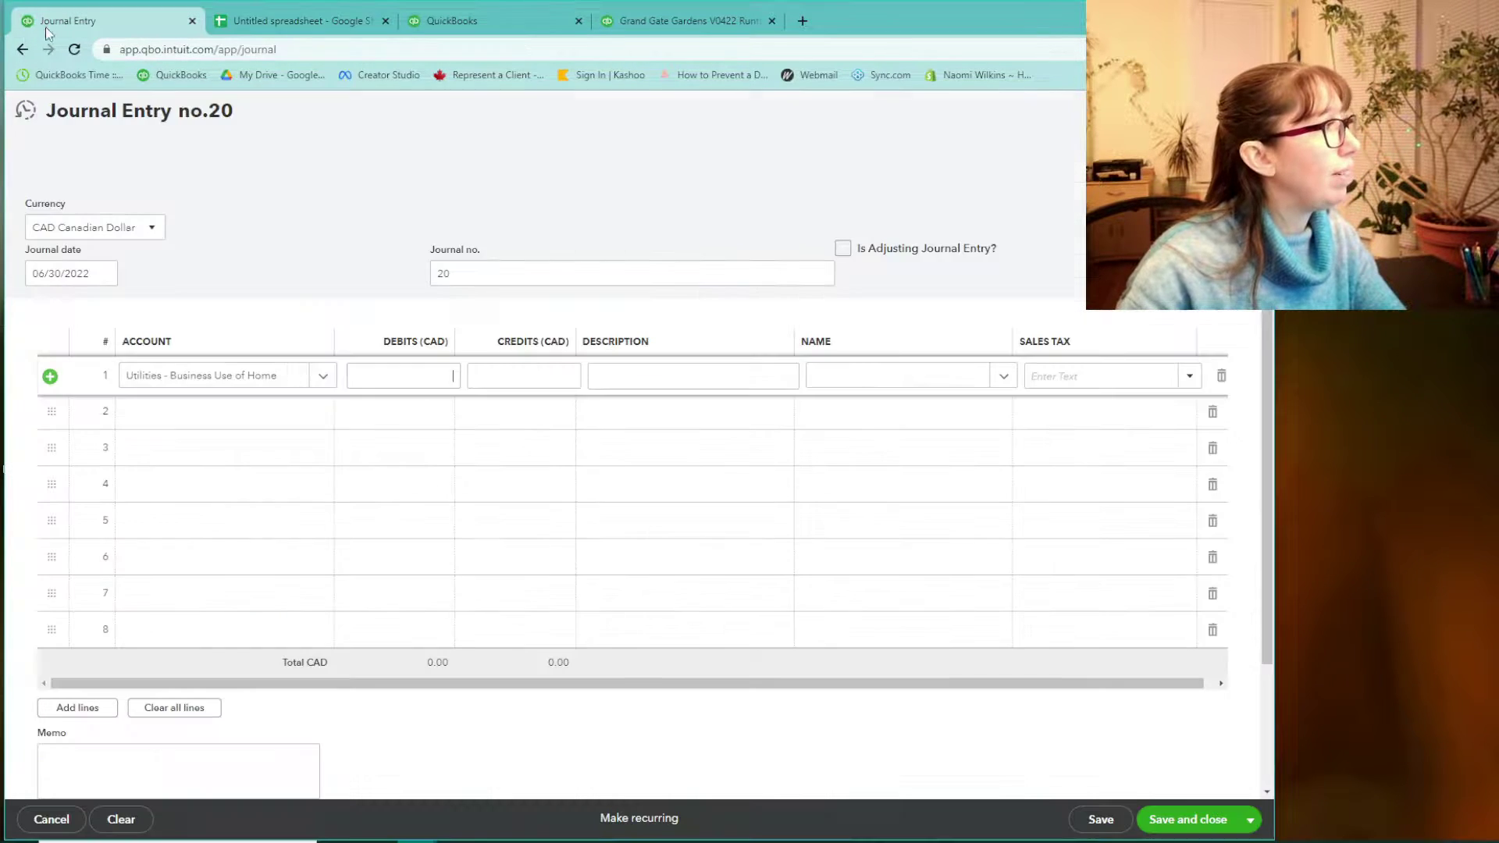
type("319.37")
key("Tab")
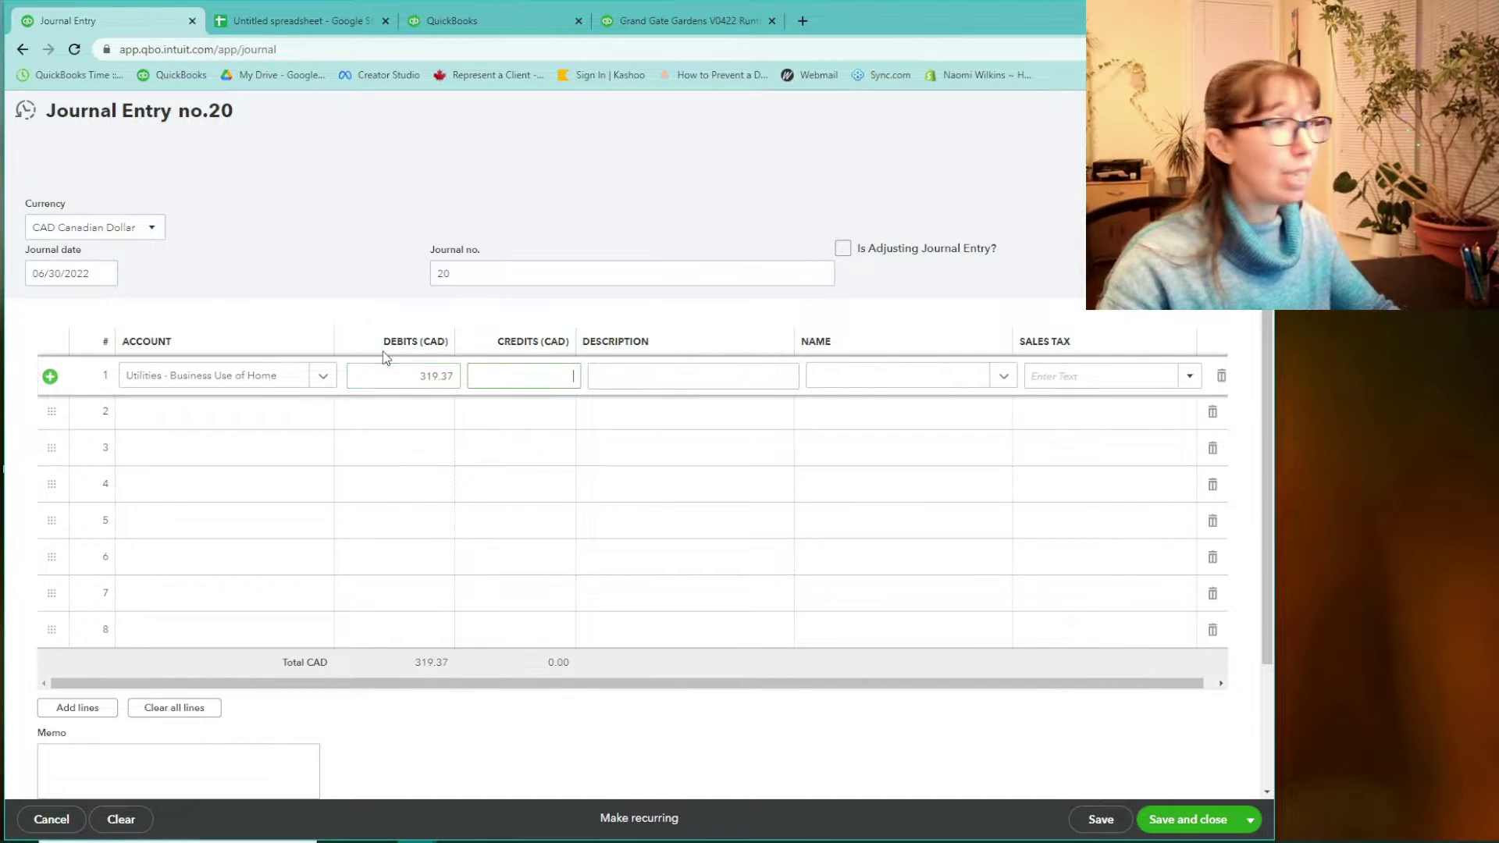
- Try applying HST ON (13% Purchases) to the utilities line and balancing it with Owner Draw/Contributions on line 2
left_click(1048, 382)
type("hs")
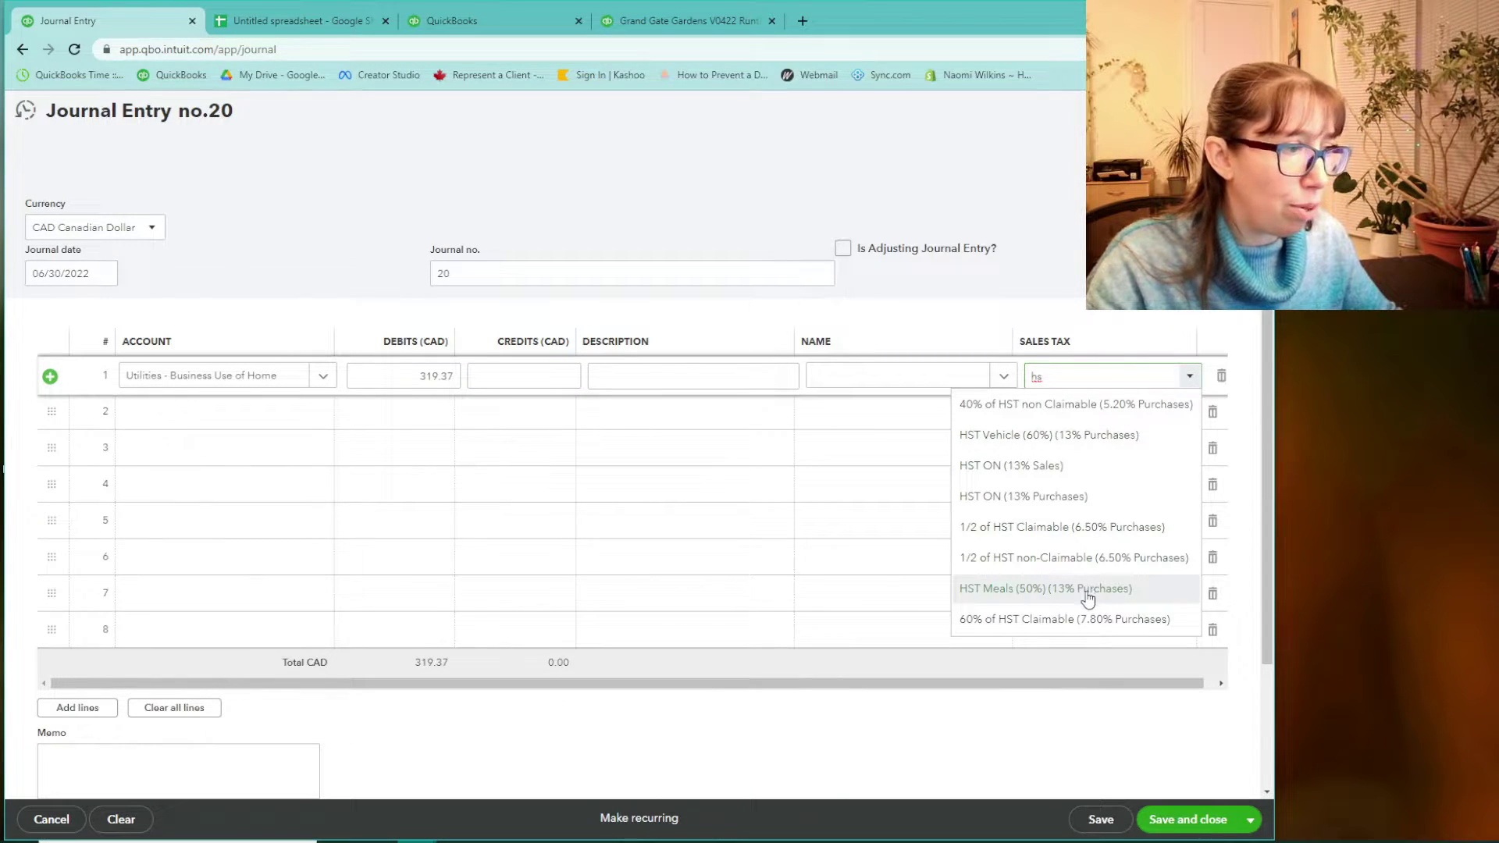
left_click(1078, 500)
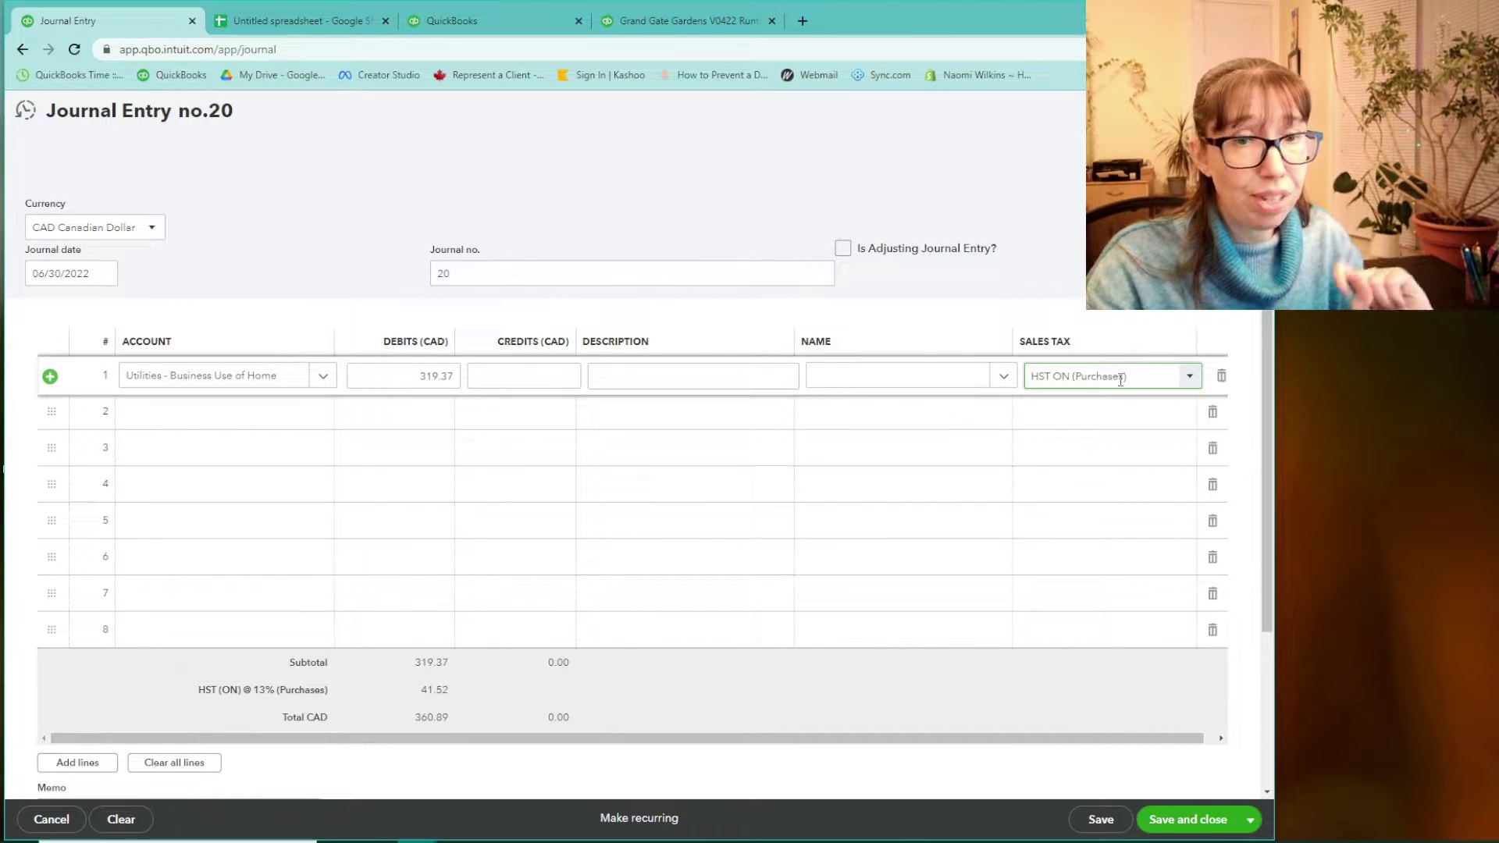
left_click(177, 414)
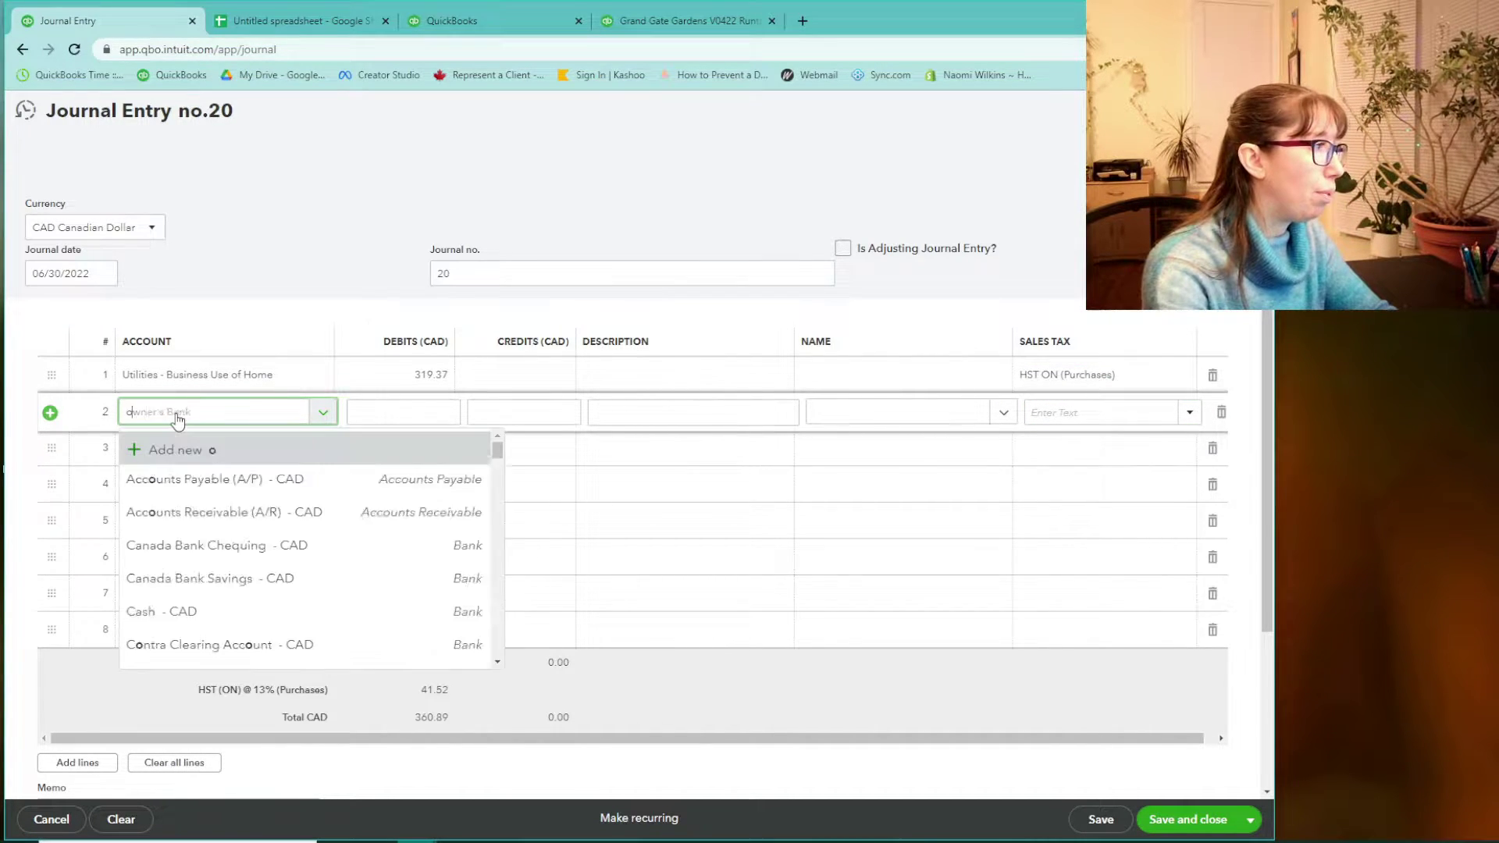
type("own")
left_click(203, 578)
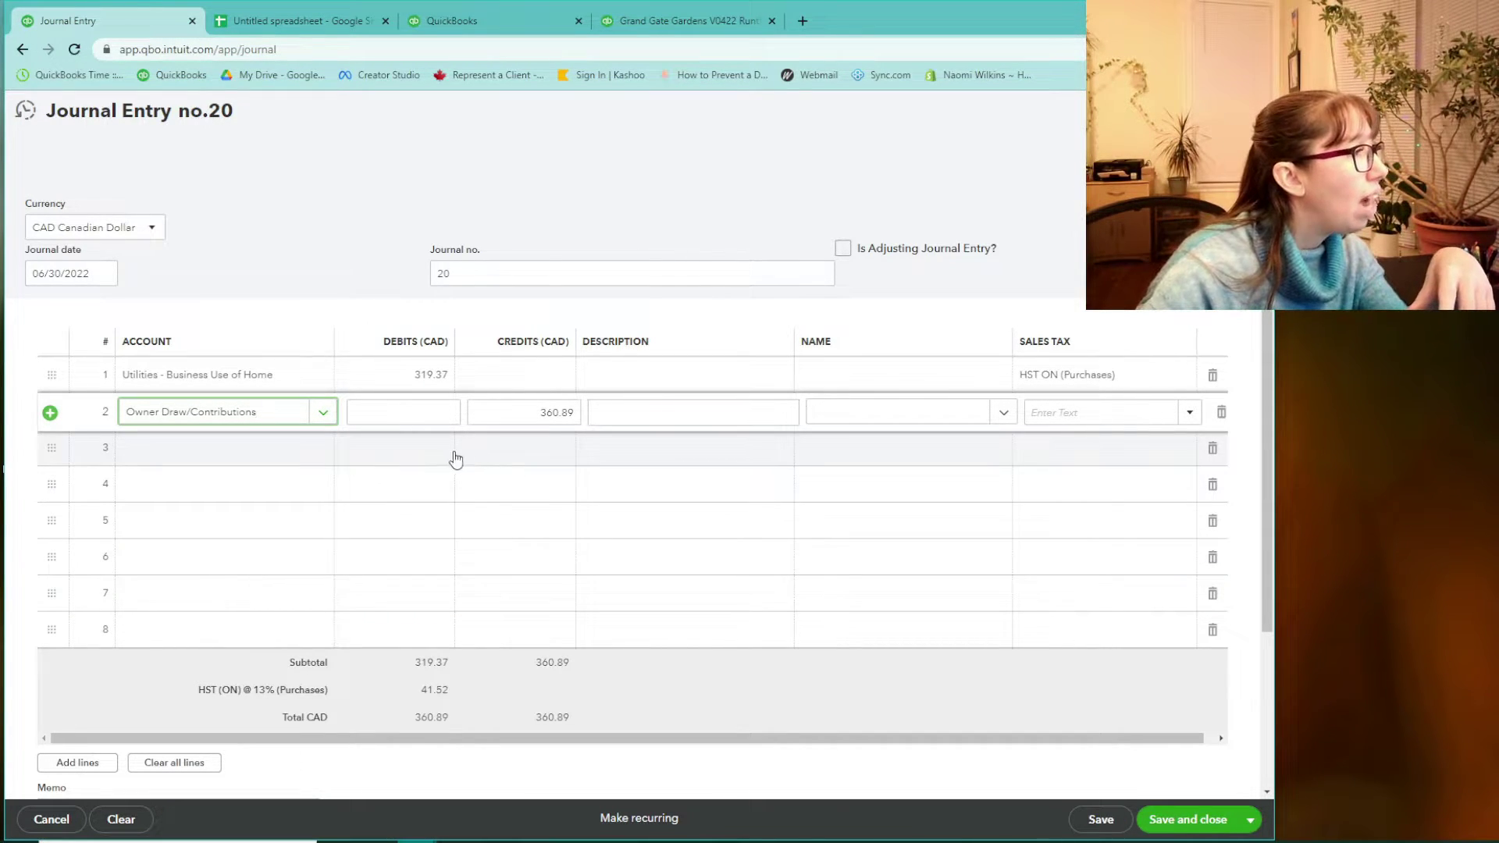
- Compare the HST amount calculated on the journal entry with the Ontario Power business-portion tax in the spreadsheet
left_click_drag(418, 691, 463, 702)
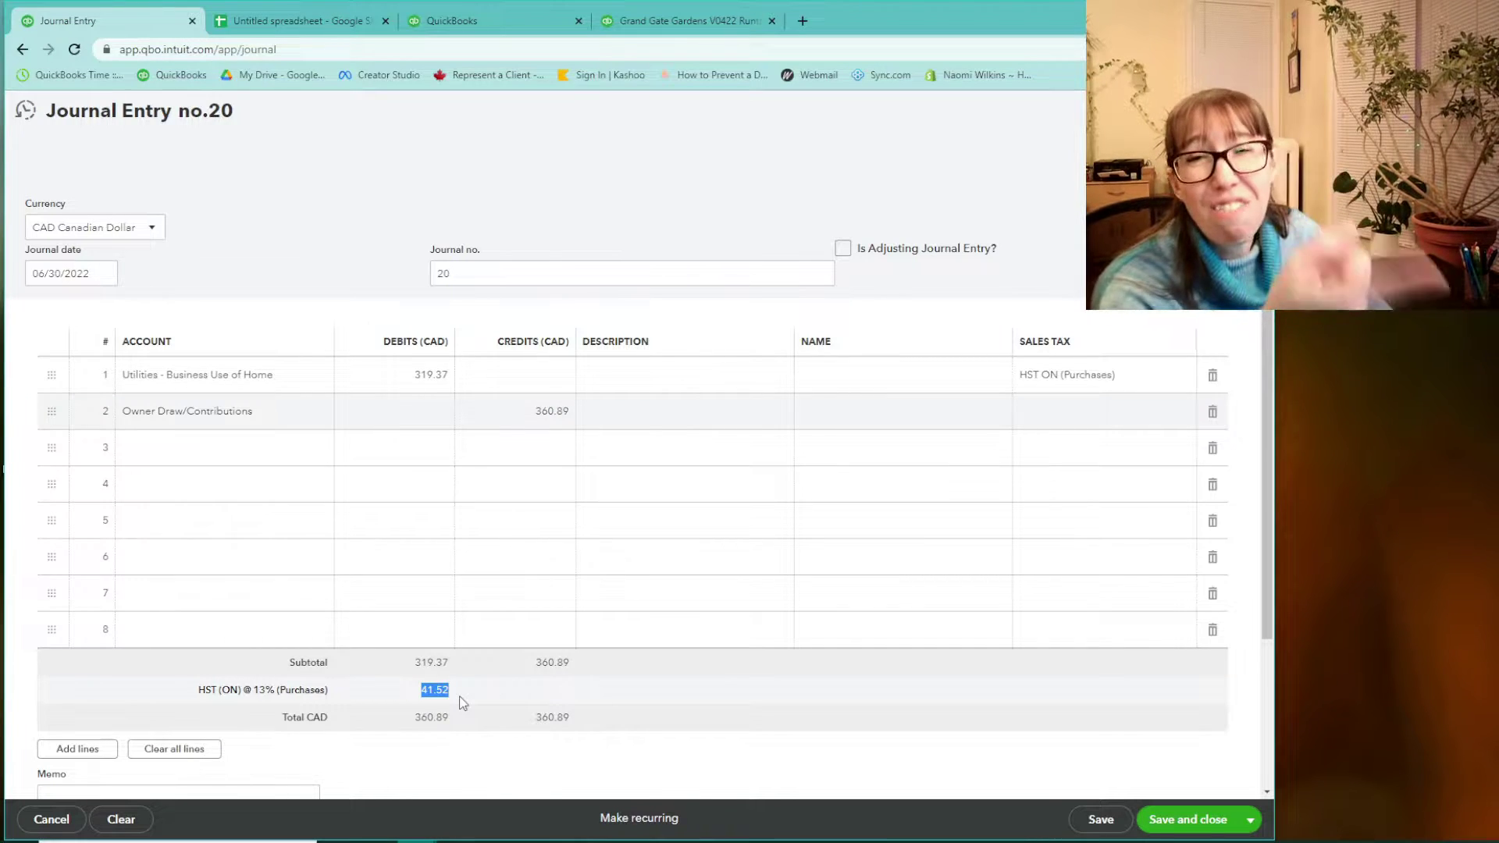
left_click(453, 697)
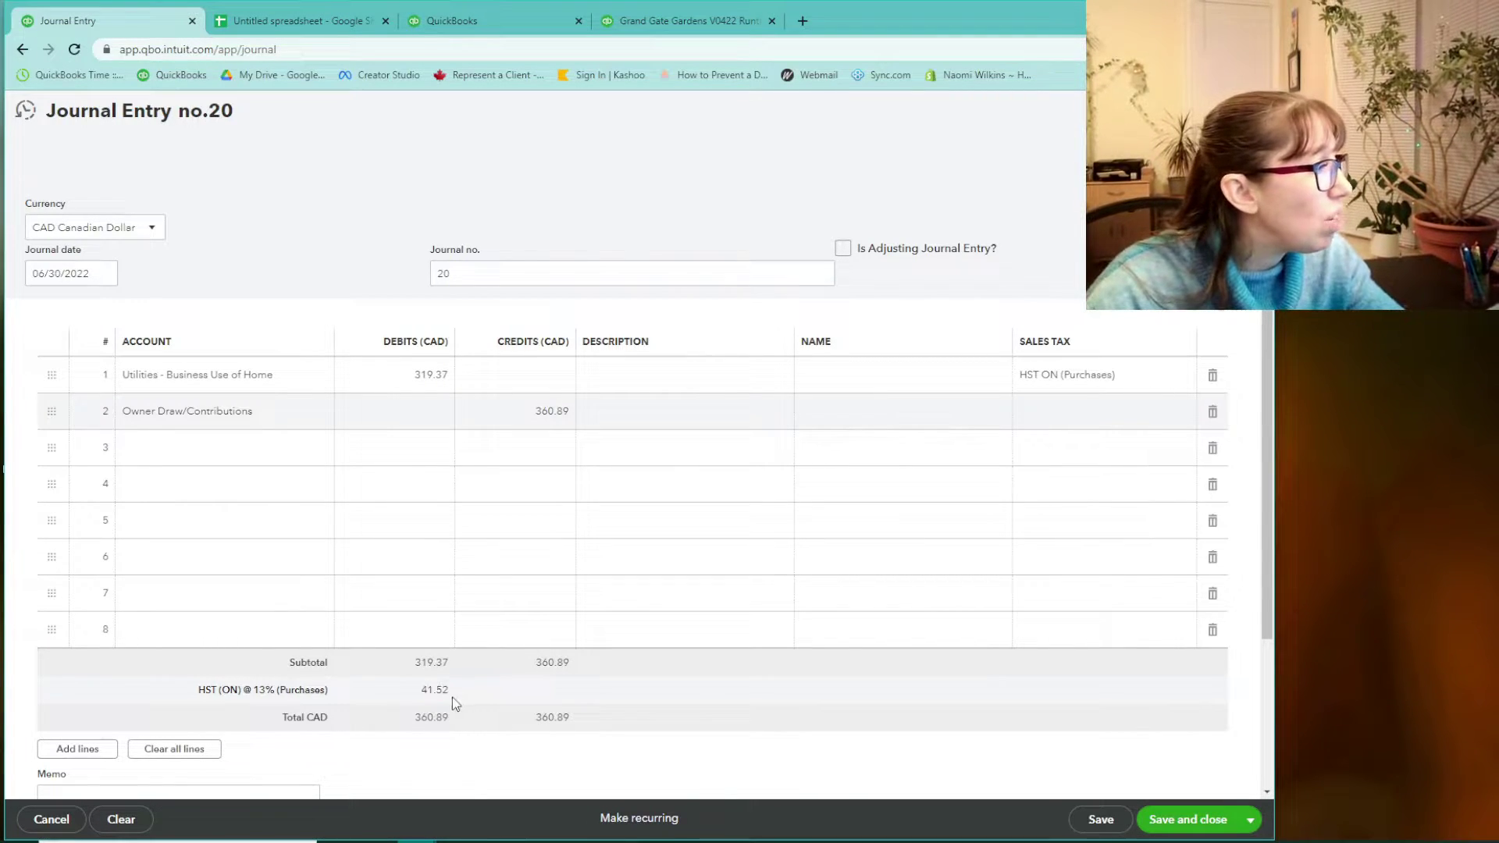
left_click_drag(418, 696, 444, 695)
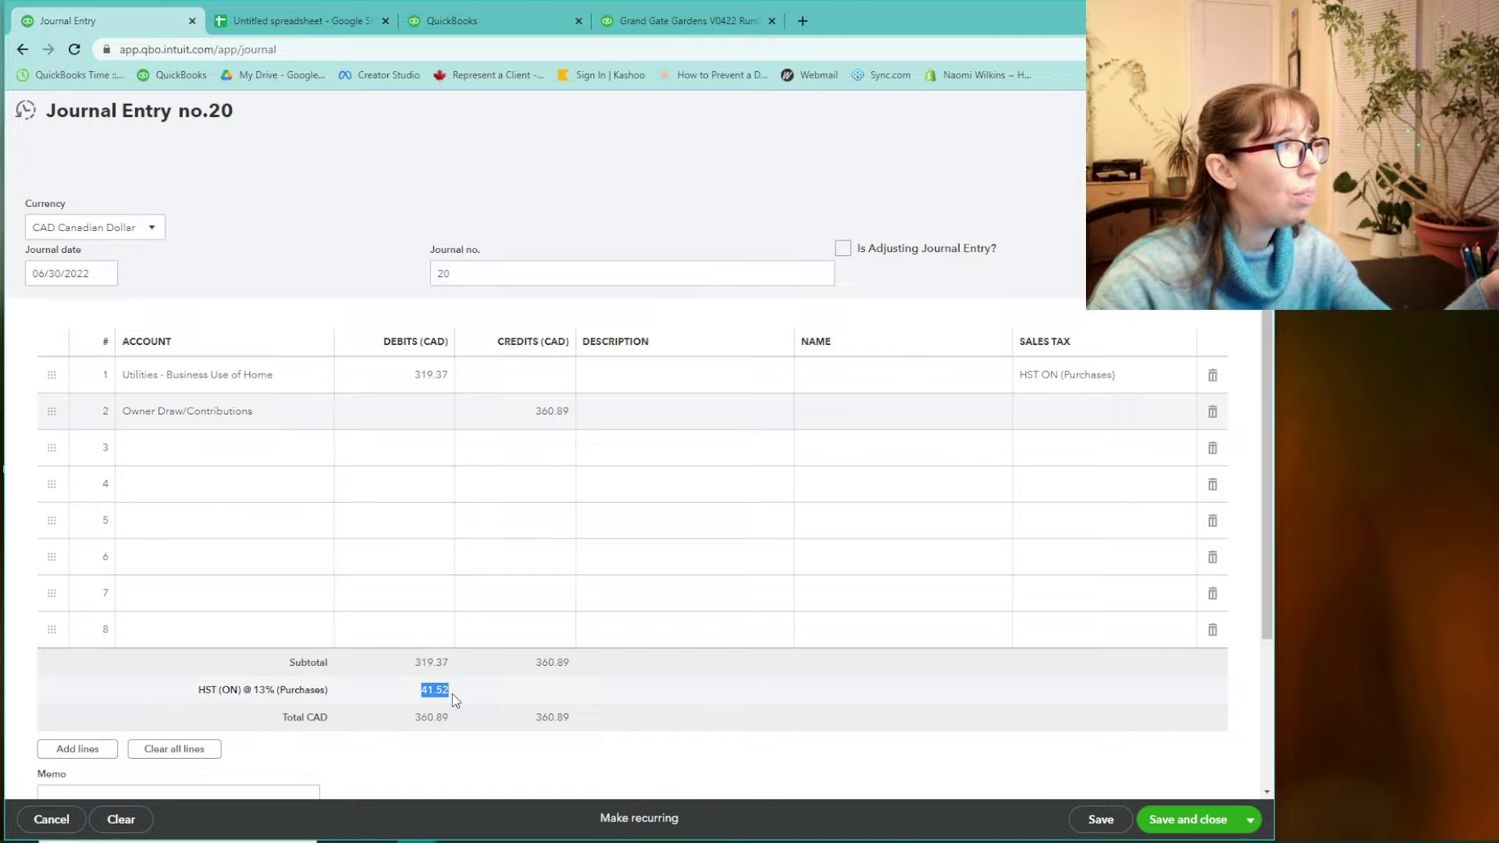
left_click(278, 23)
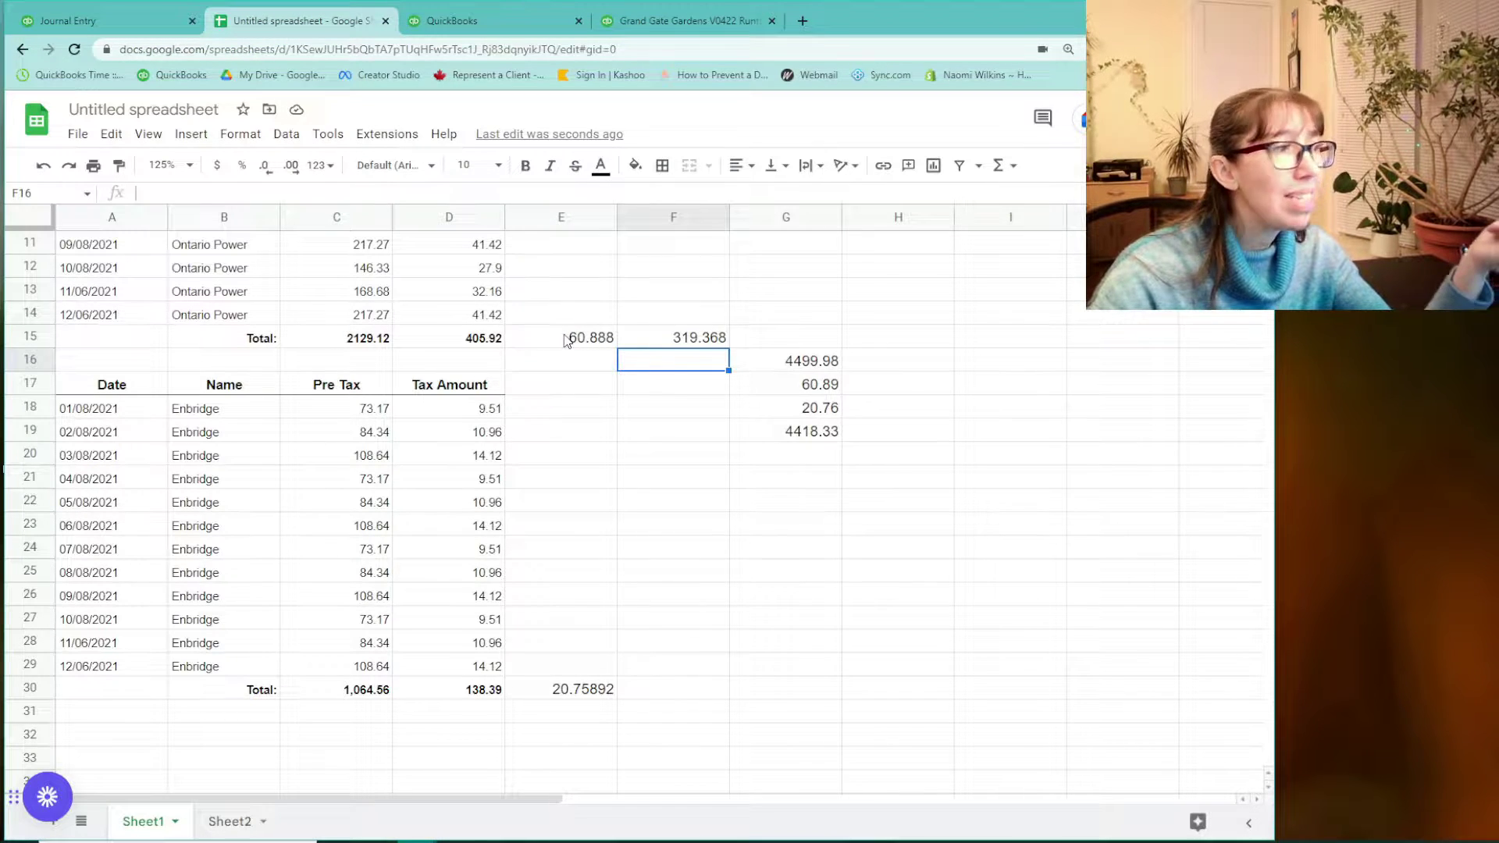
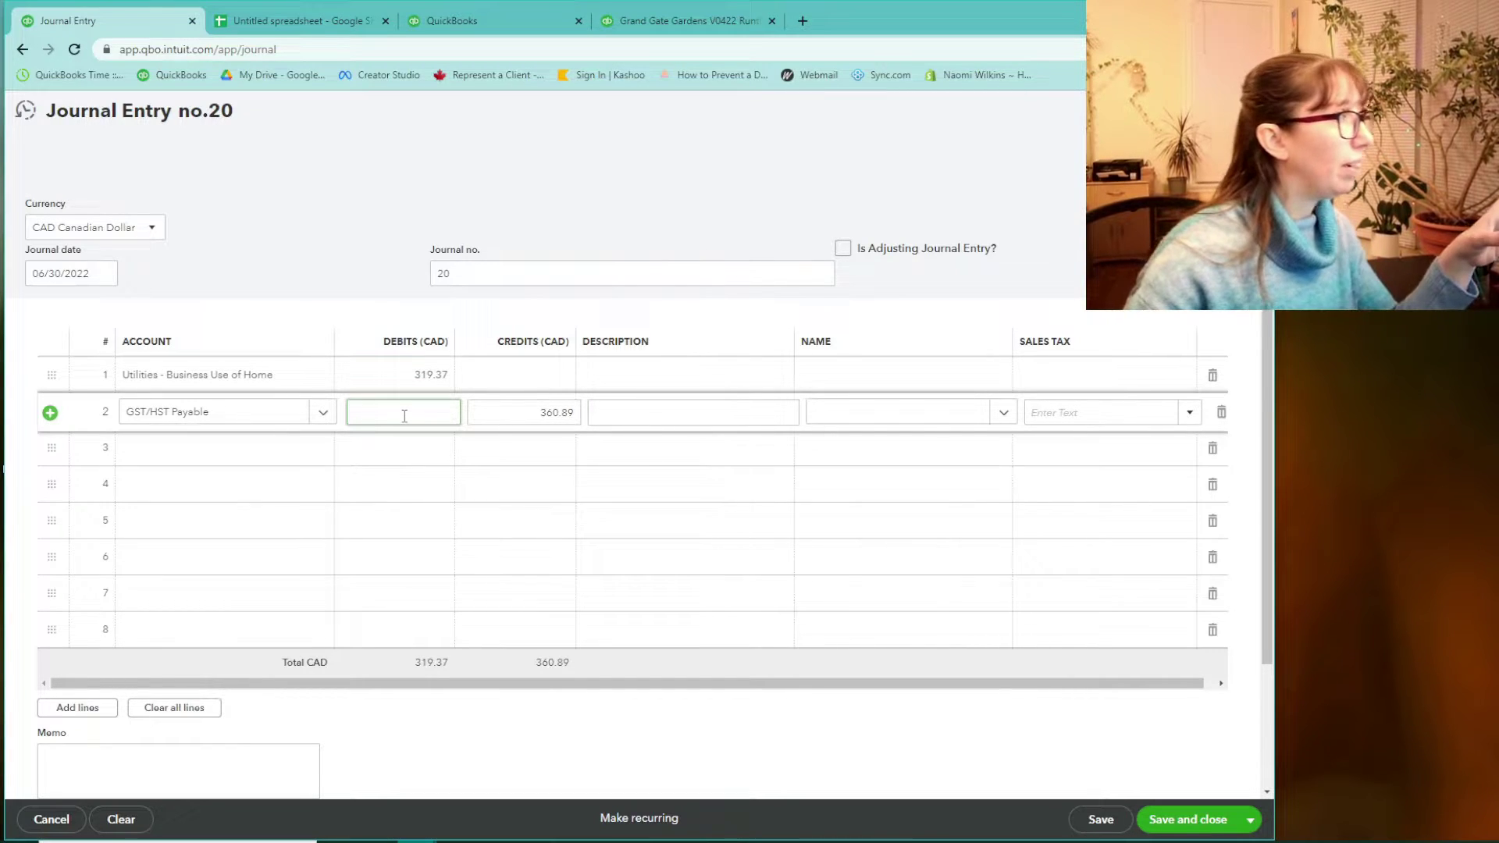
- Look up the Ontario Power business-portion tax in the spreadsheet and debit 60.89 to the GST/HST Payable line of the journal entry
left_click(334, 23)
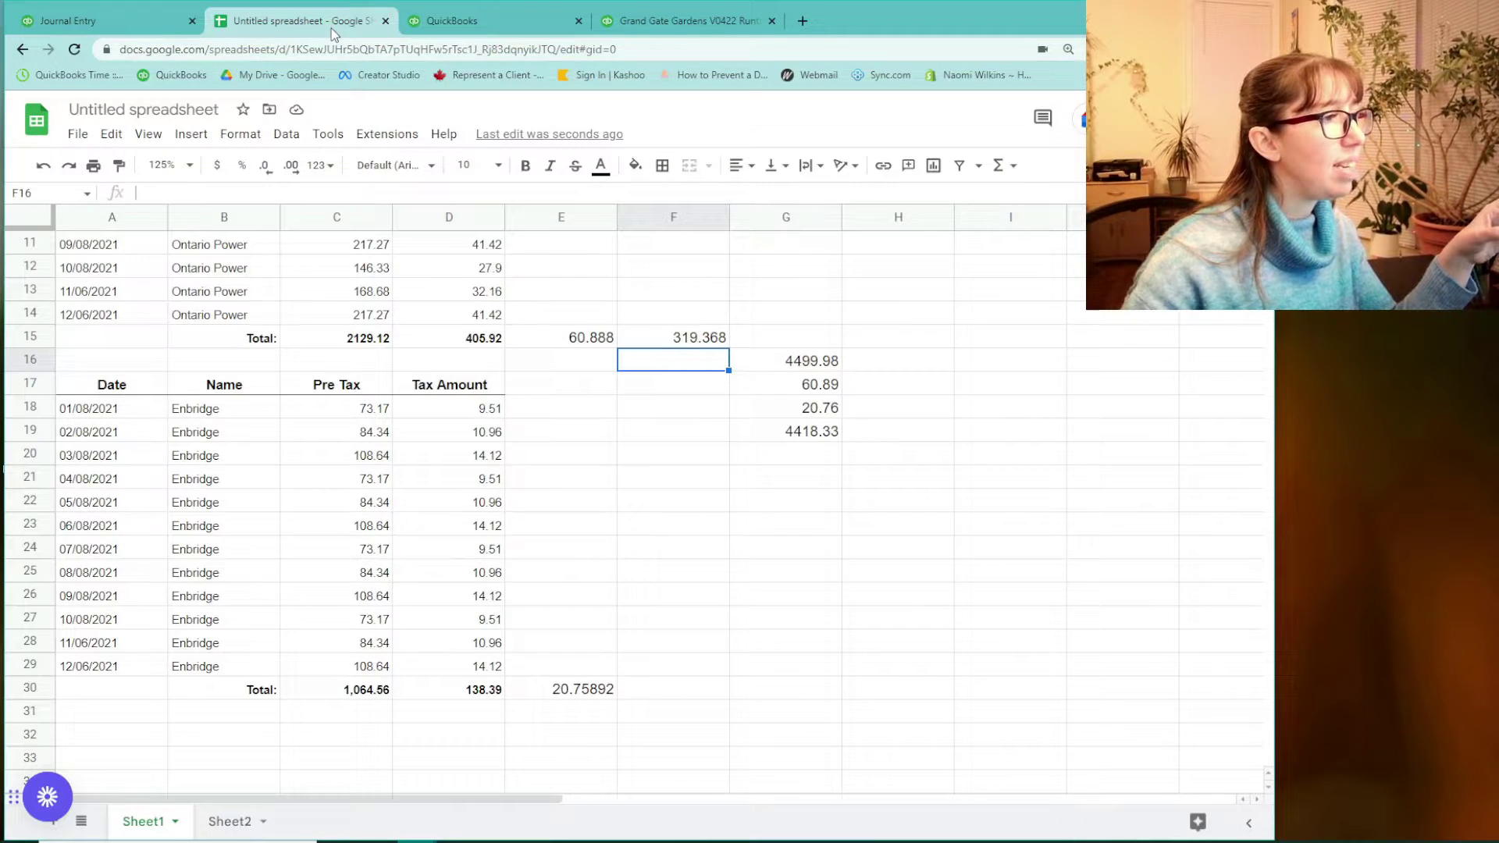
left_click(136, 17)
type("60.89")
key("Tab")
key("Tab")
key("Tab")
- Assign the sales tax code HST (ITC) ON - Line 106 to the GST/HST Payable line, reviewing the other available codes
left_click(1063, 418)
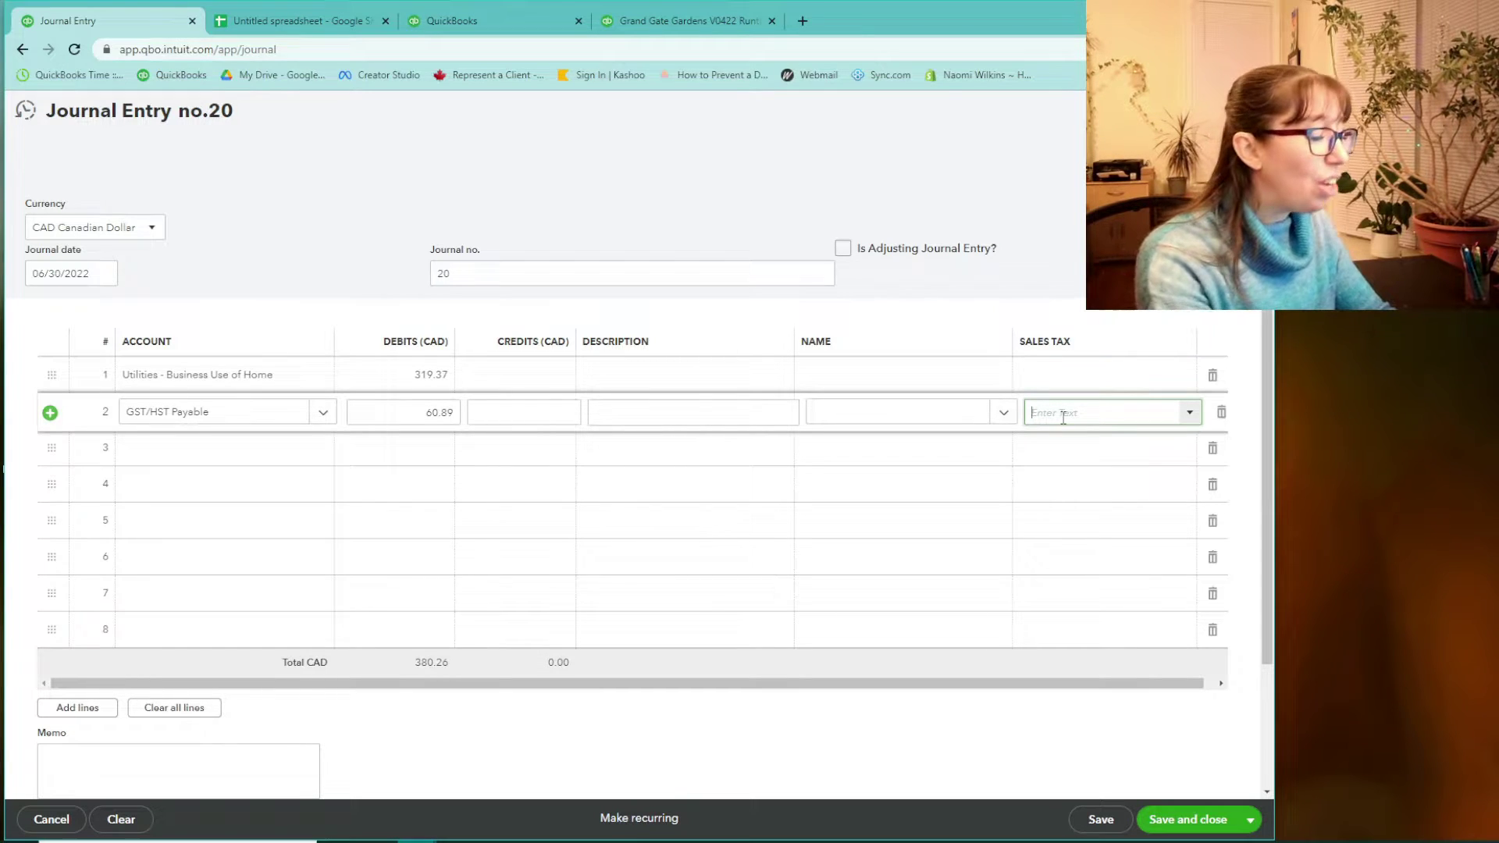
left_click(1188, 416)
scroll(1103, 531, "down", 1)
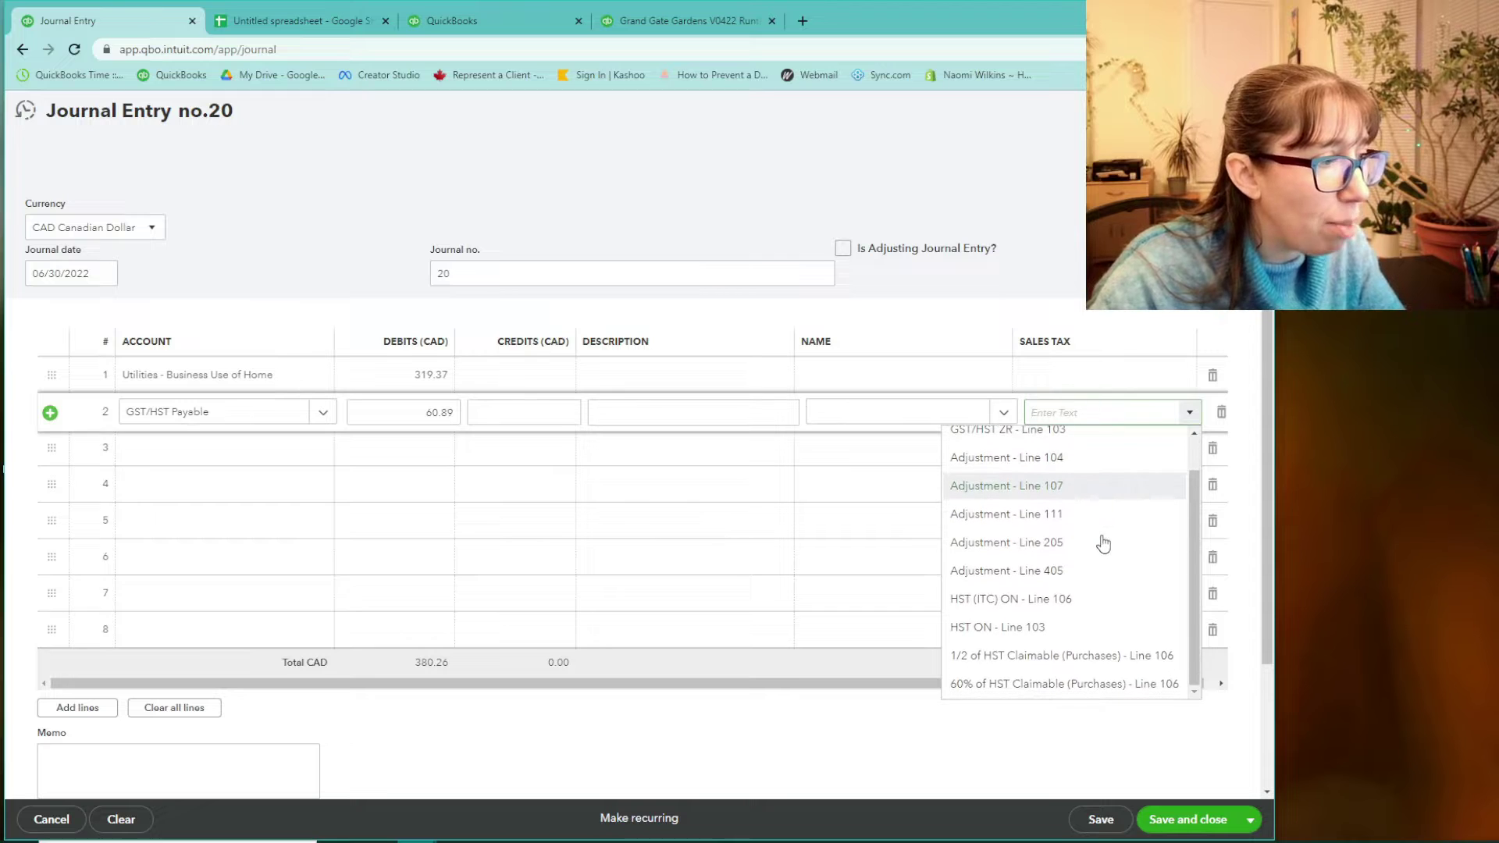
left_click(1028, 606)
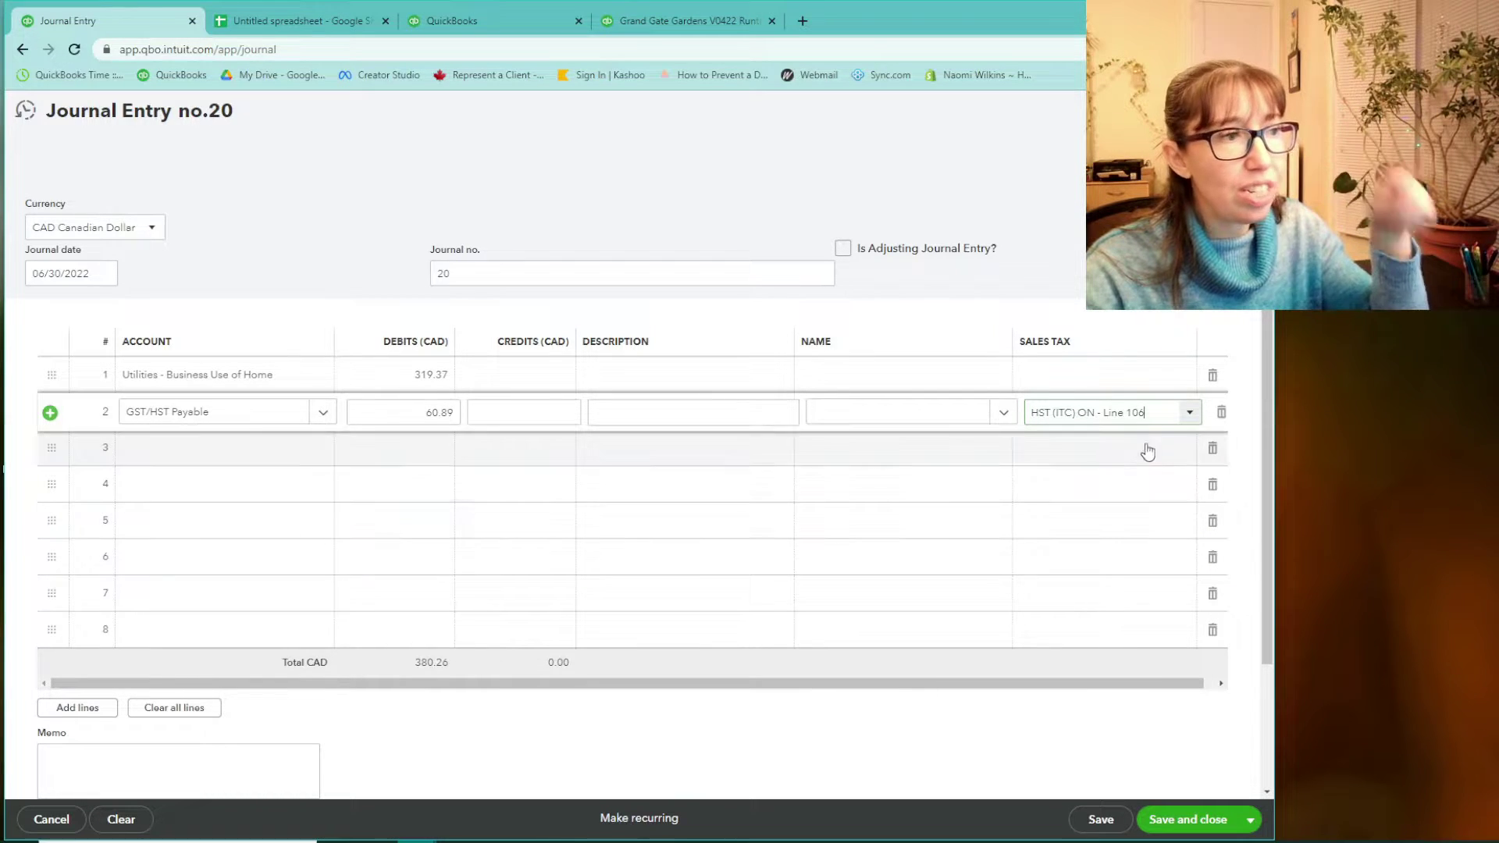
left_click(1189, 414)
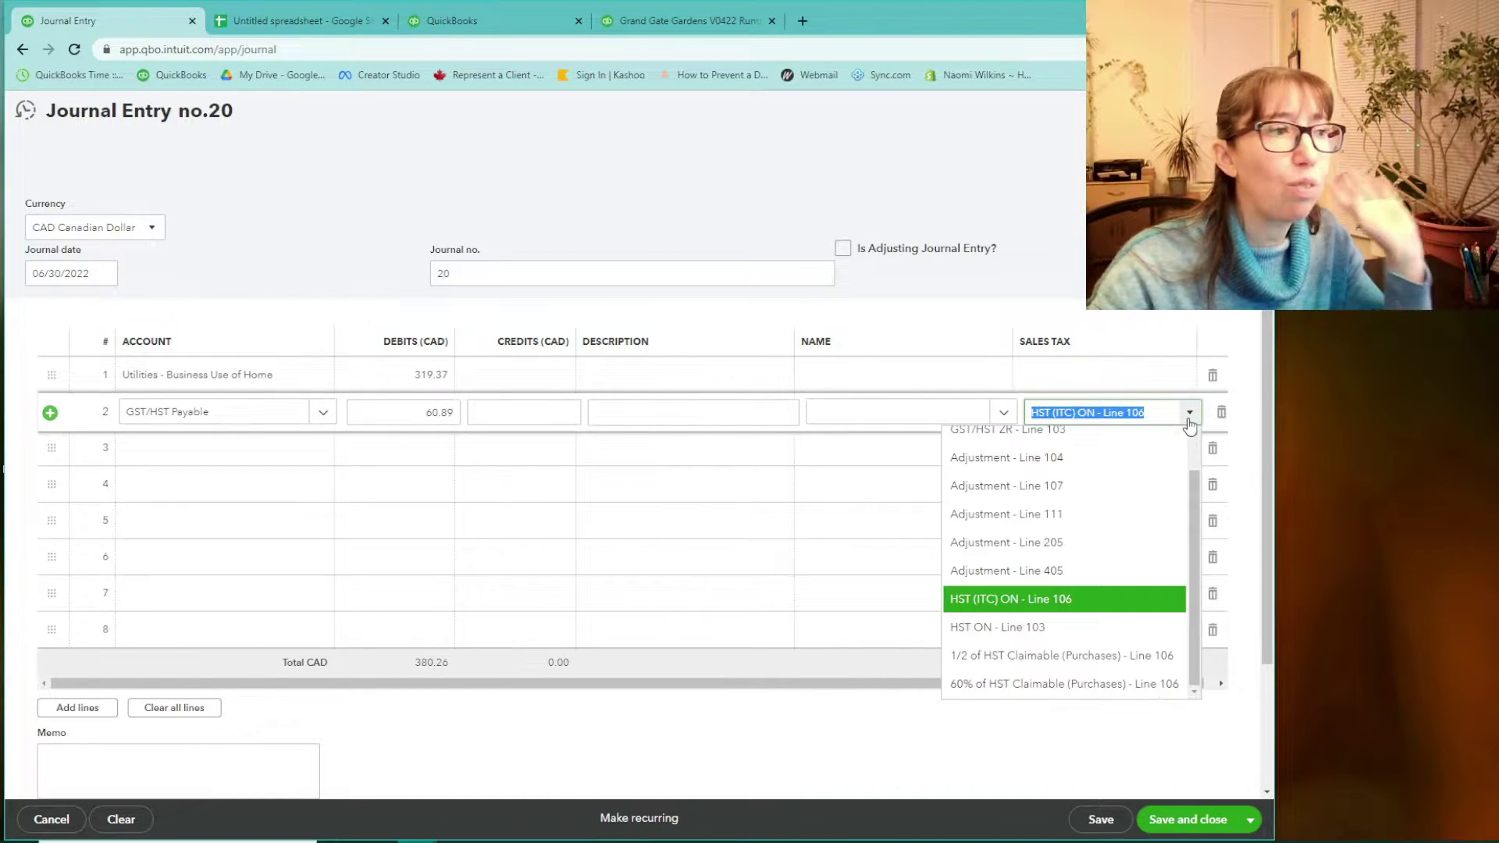
scroll(1138, 512, "up", 1)
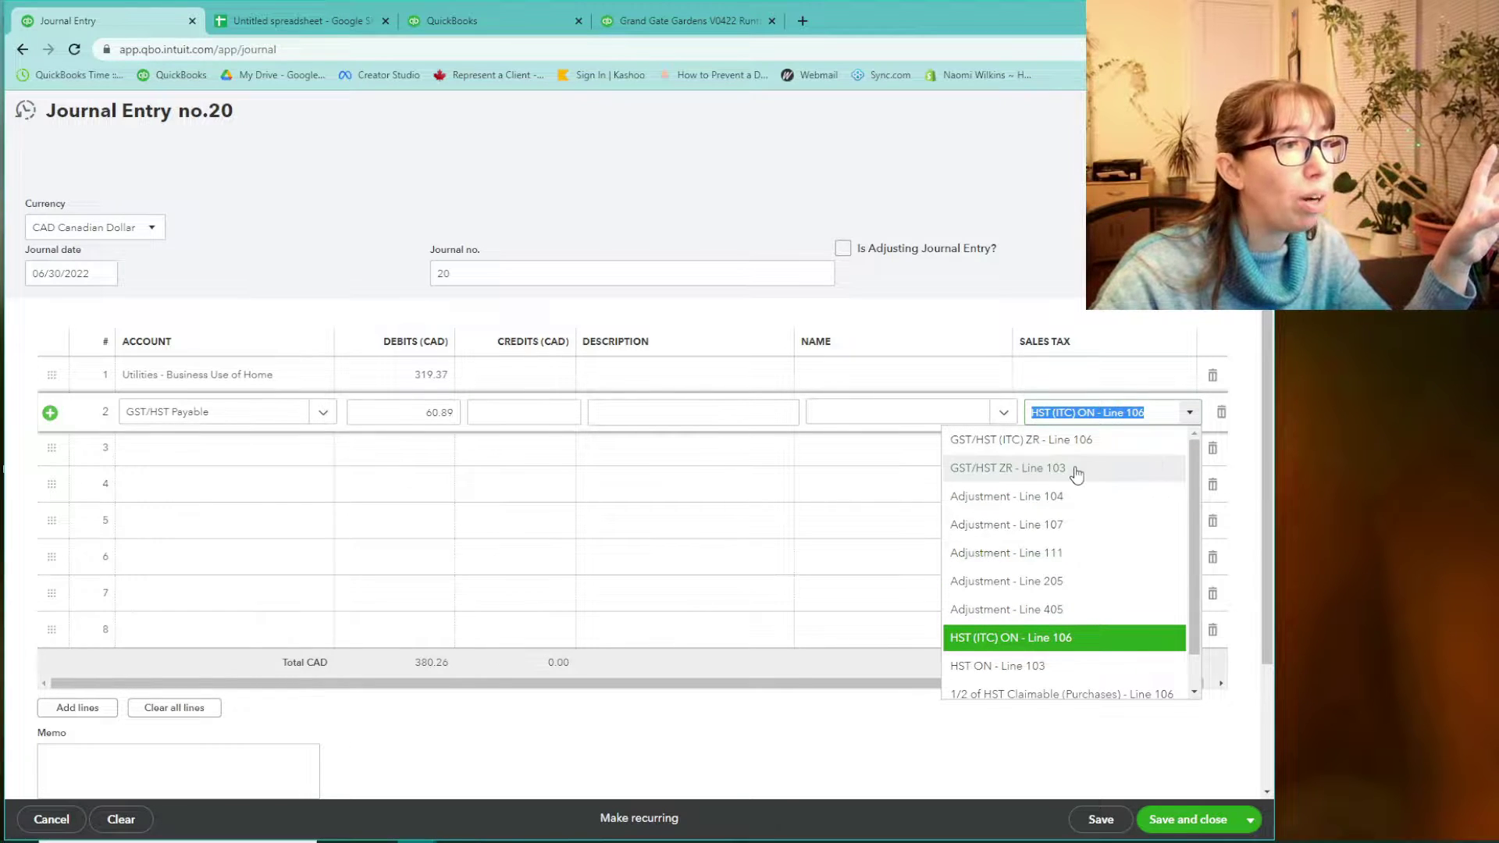
scroll(1077, 480, "down", 1)
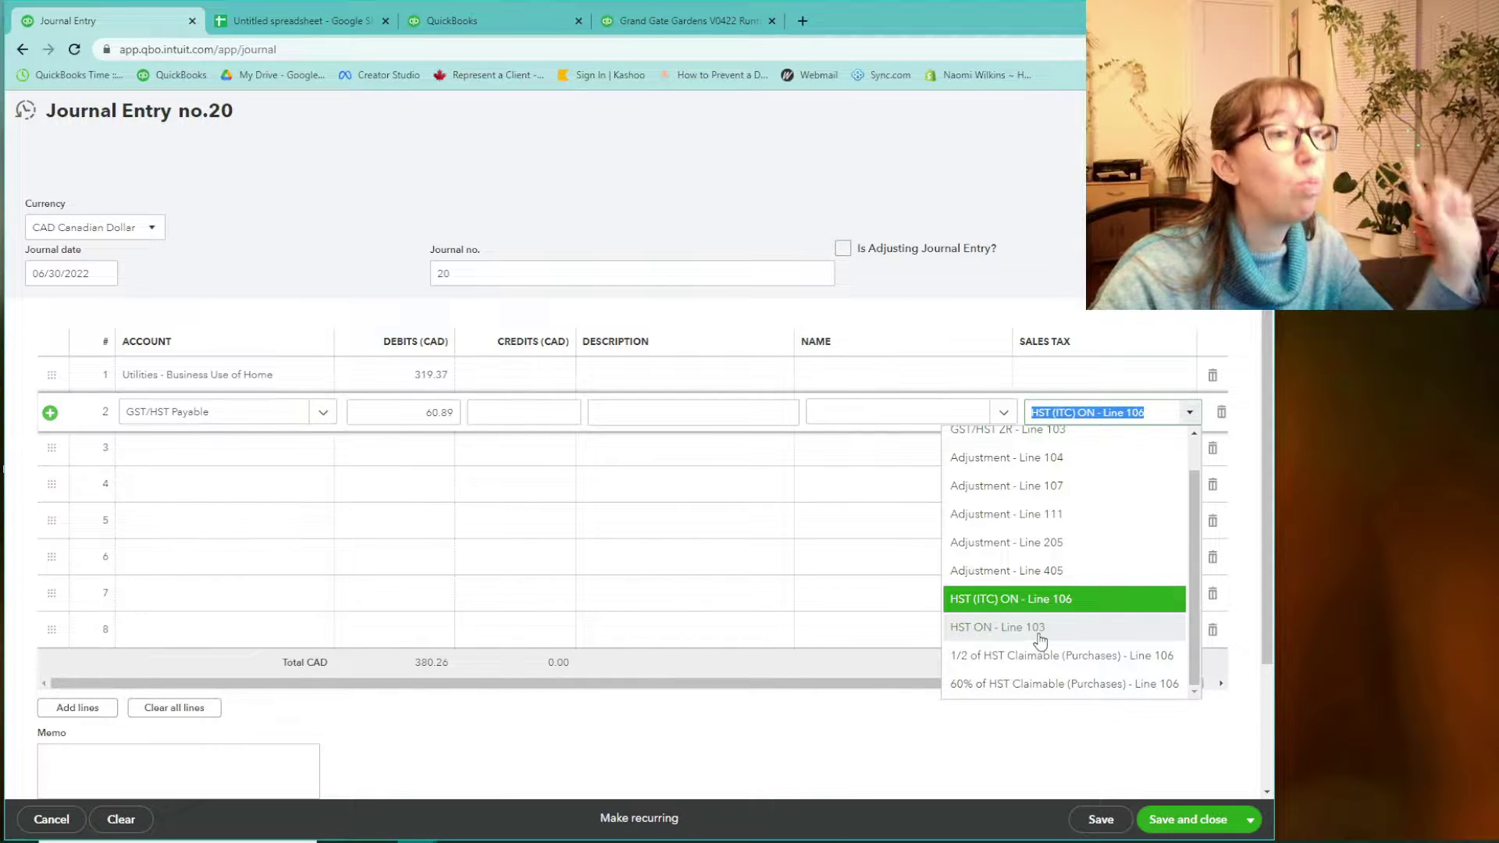
left_click(1066, 601)
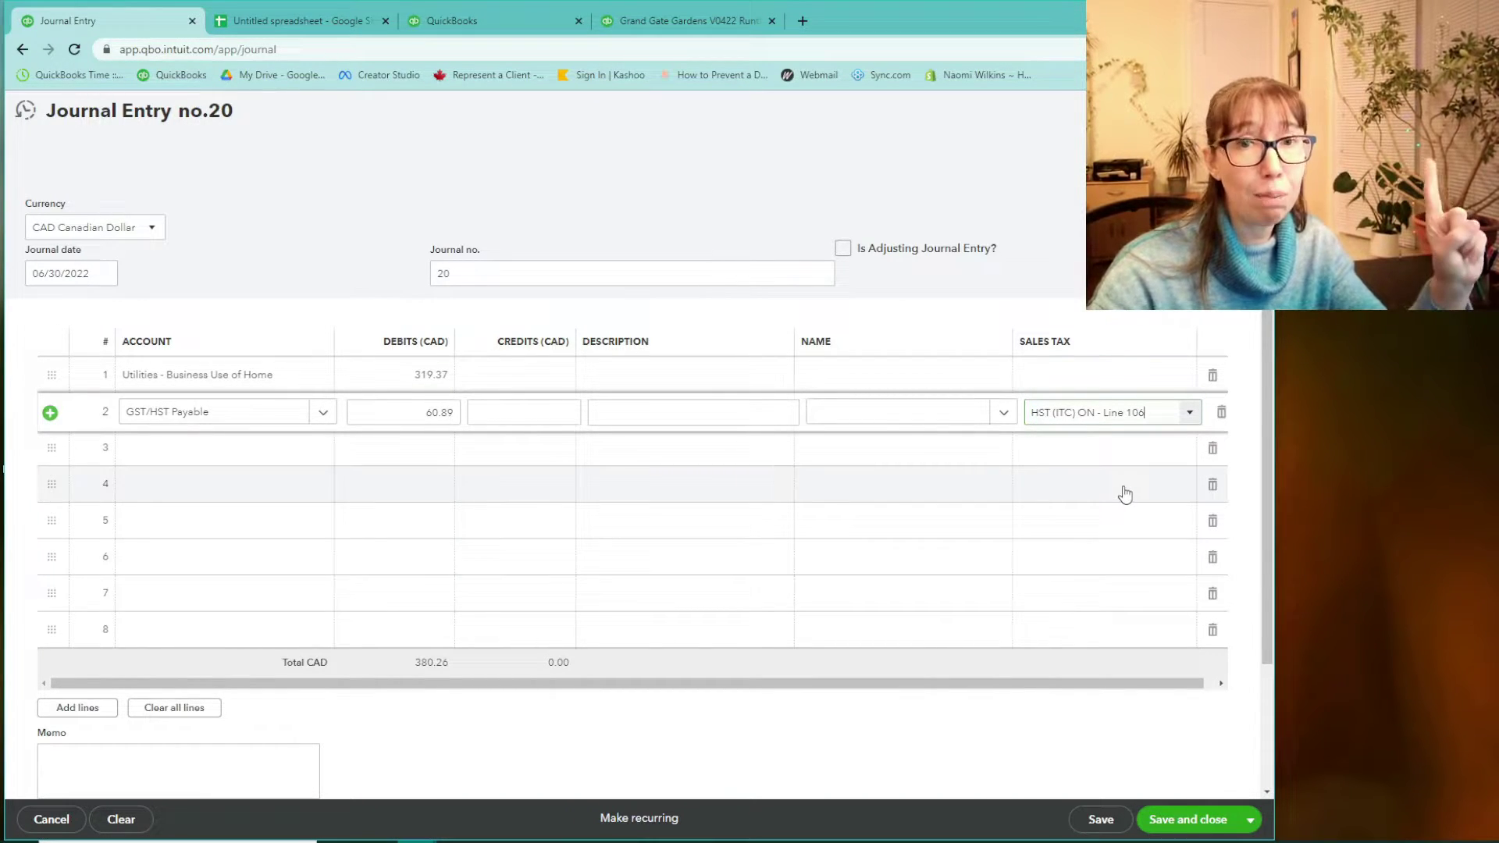
- Balance the journal entry on line 3 with a 380.26 credit to Owner Draw/Contributions
left_click(286, 459)
type("own")
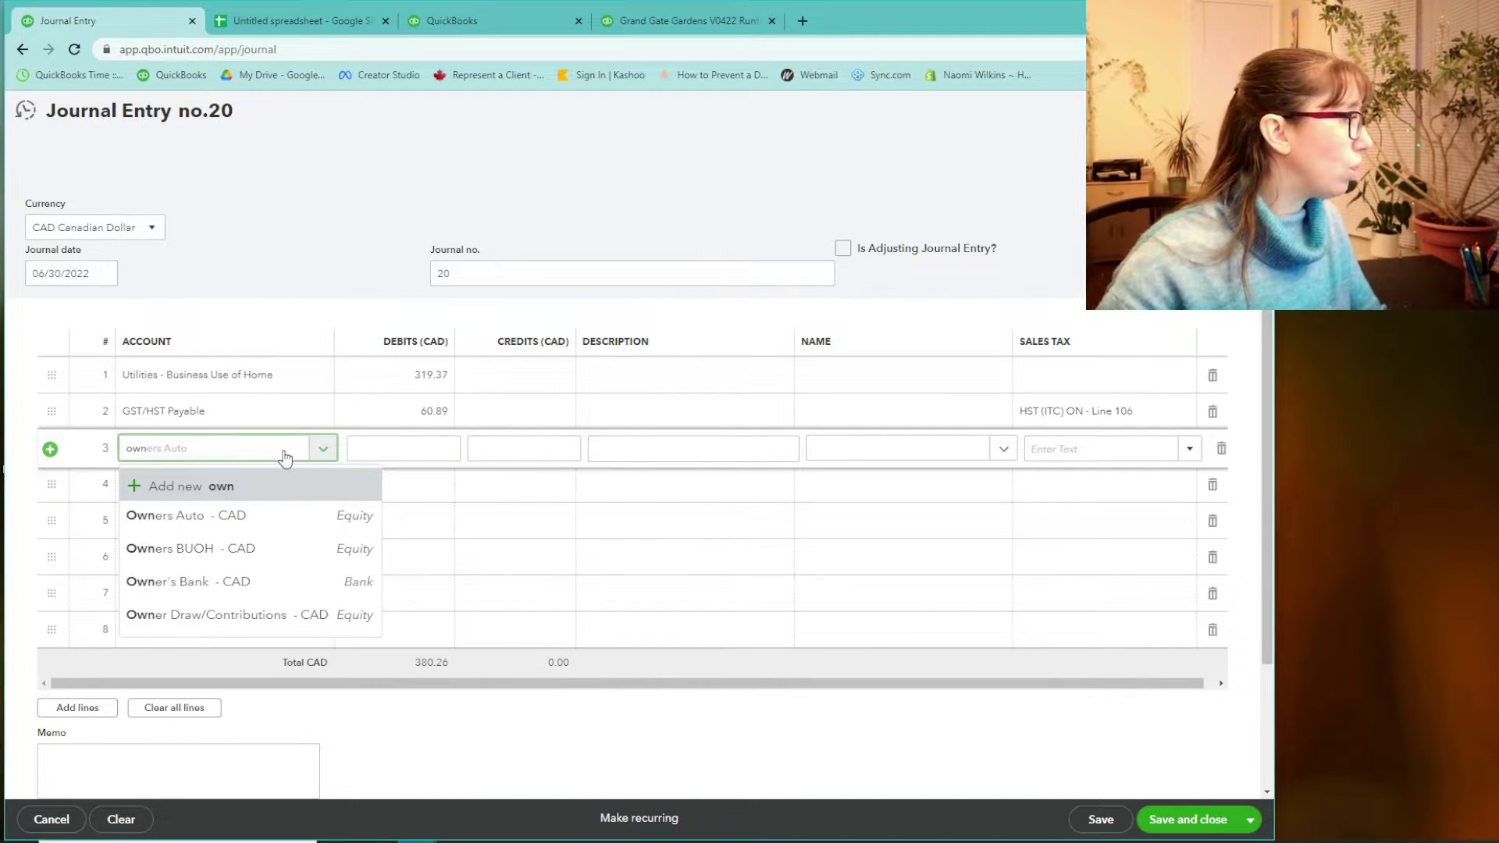
left_click(252, 615)
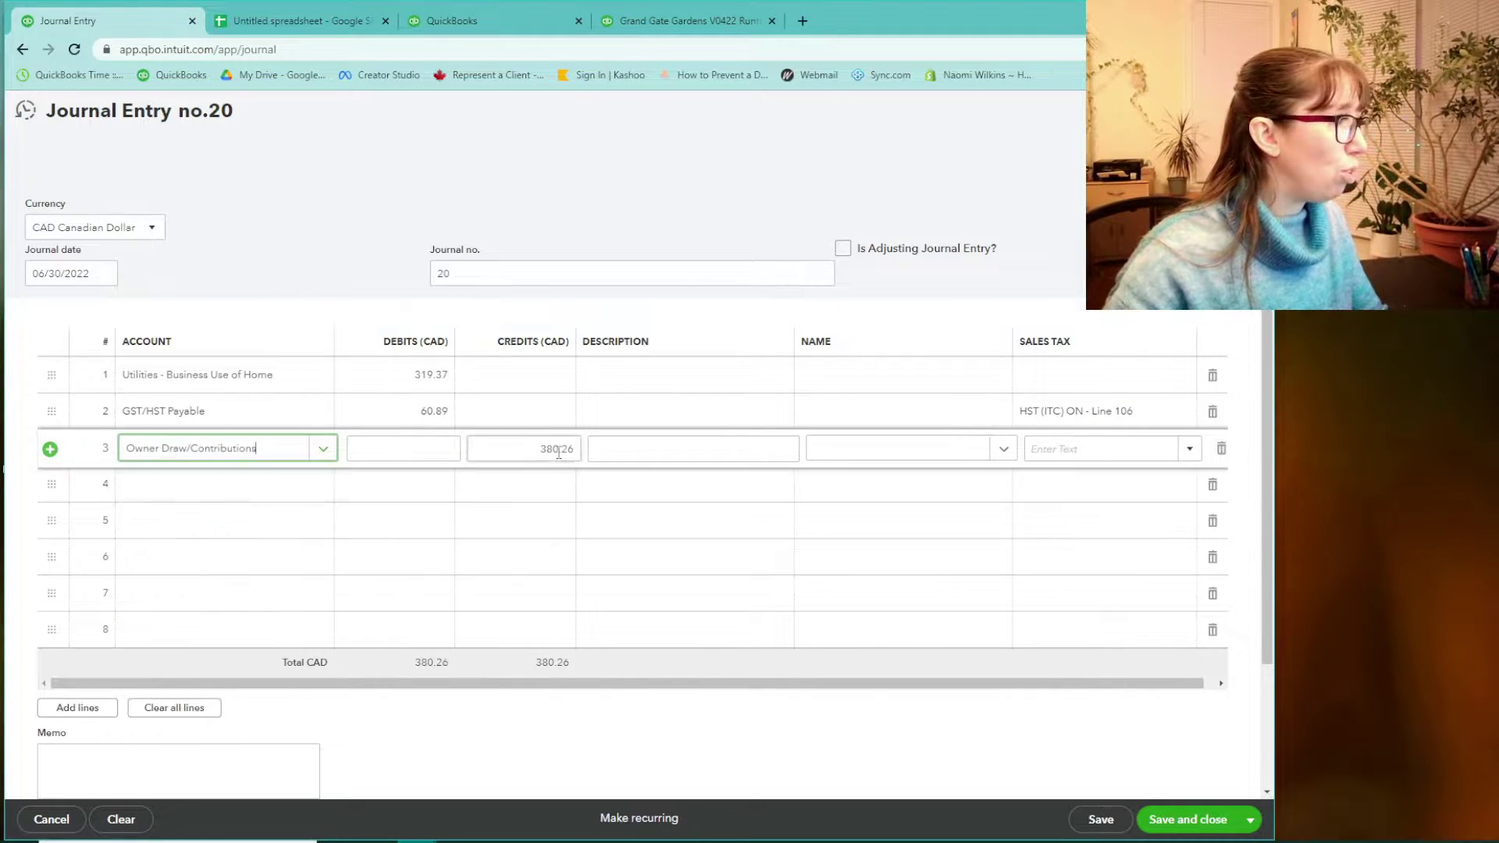
- Enter the line 1 description "Year end adjustment for business use of home expenses, 15%, as per detail attached"
left_click(651, 375)
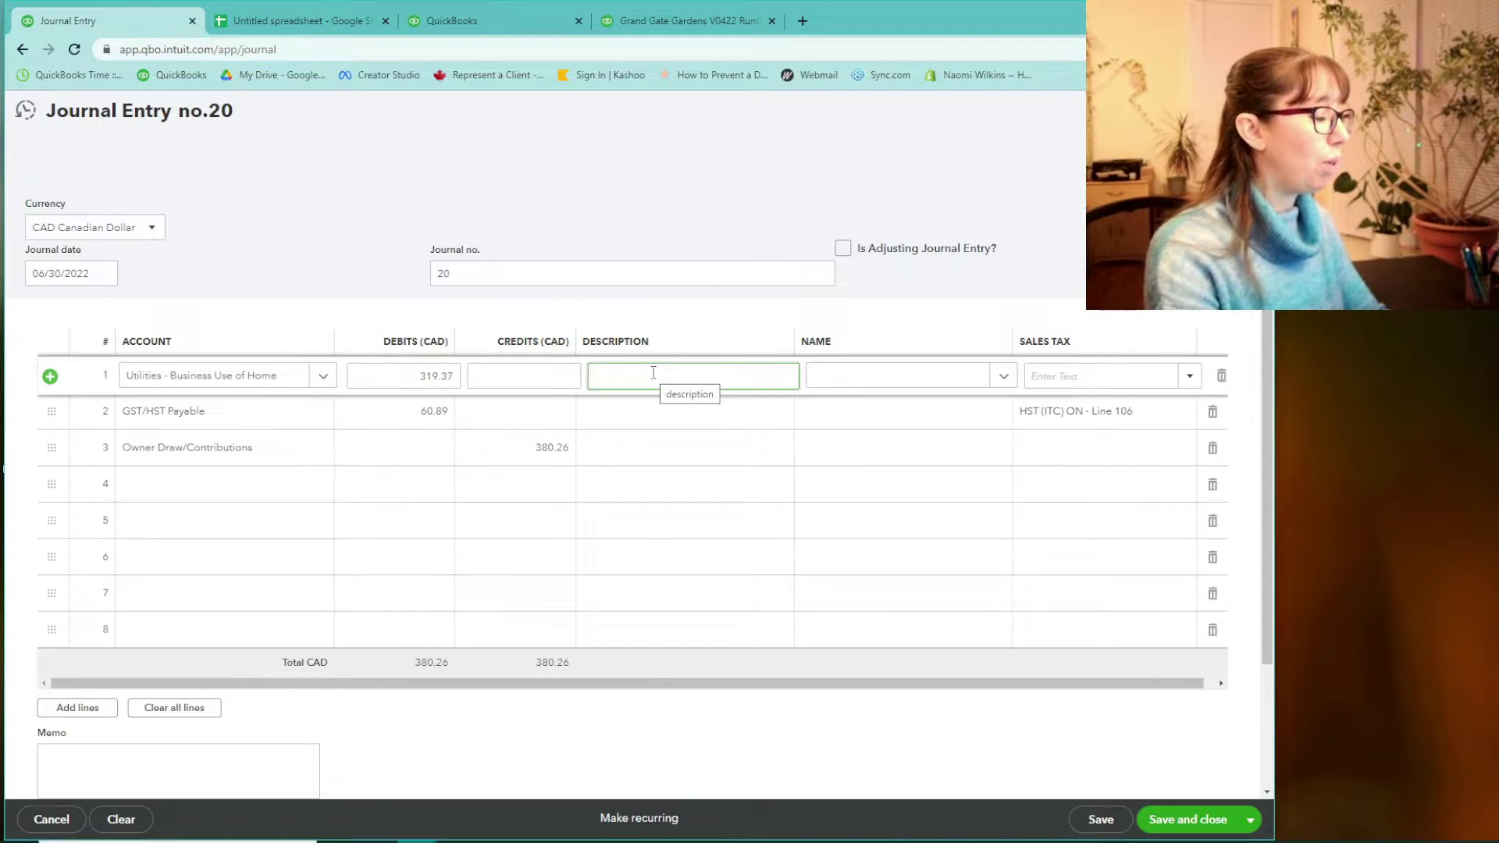
type("Ye")
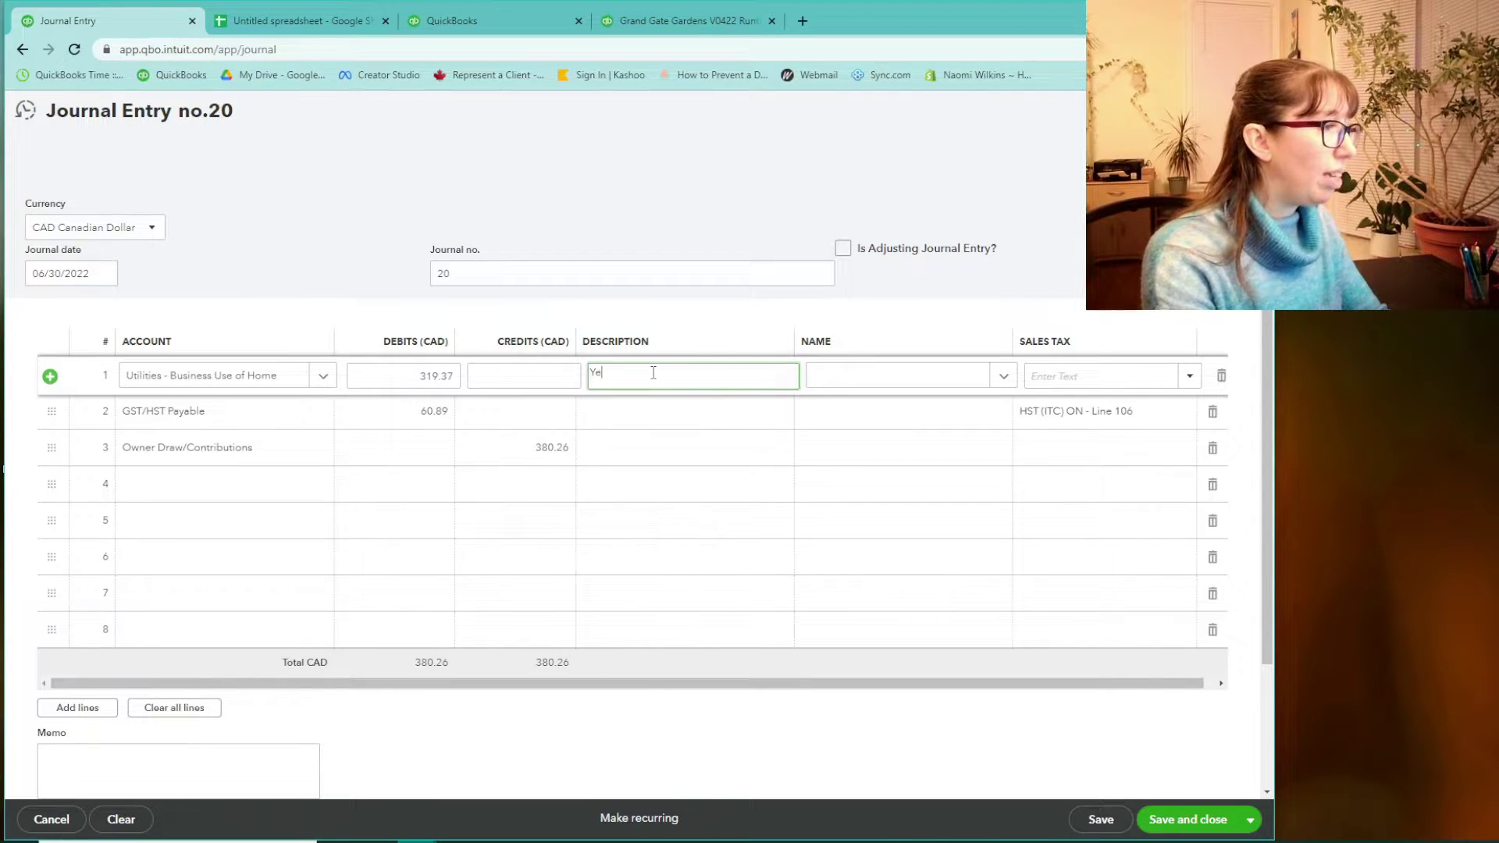
type("ar en")
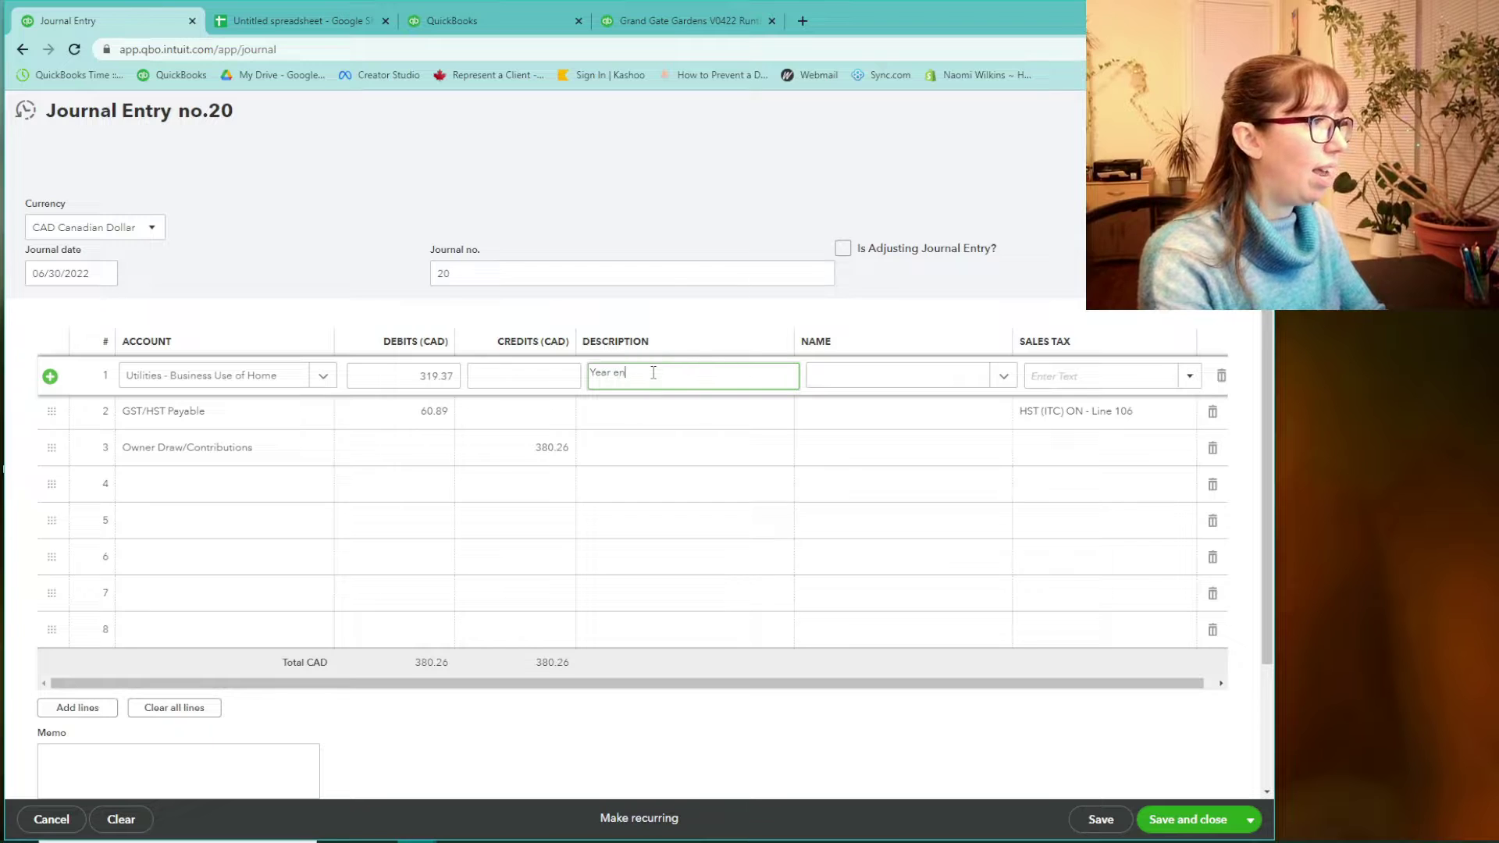
type("d adjust")
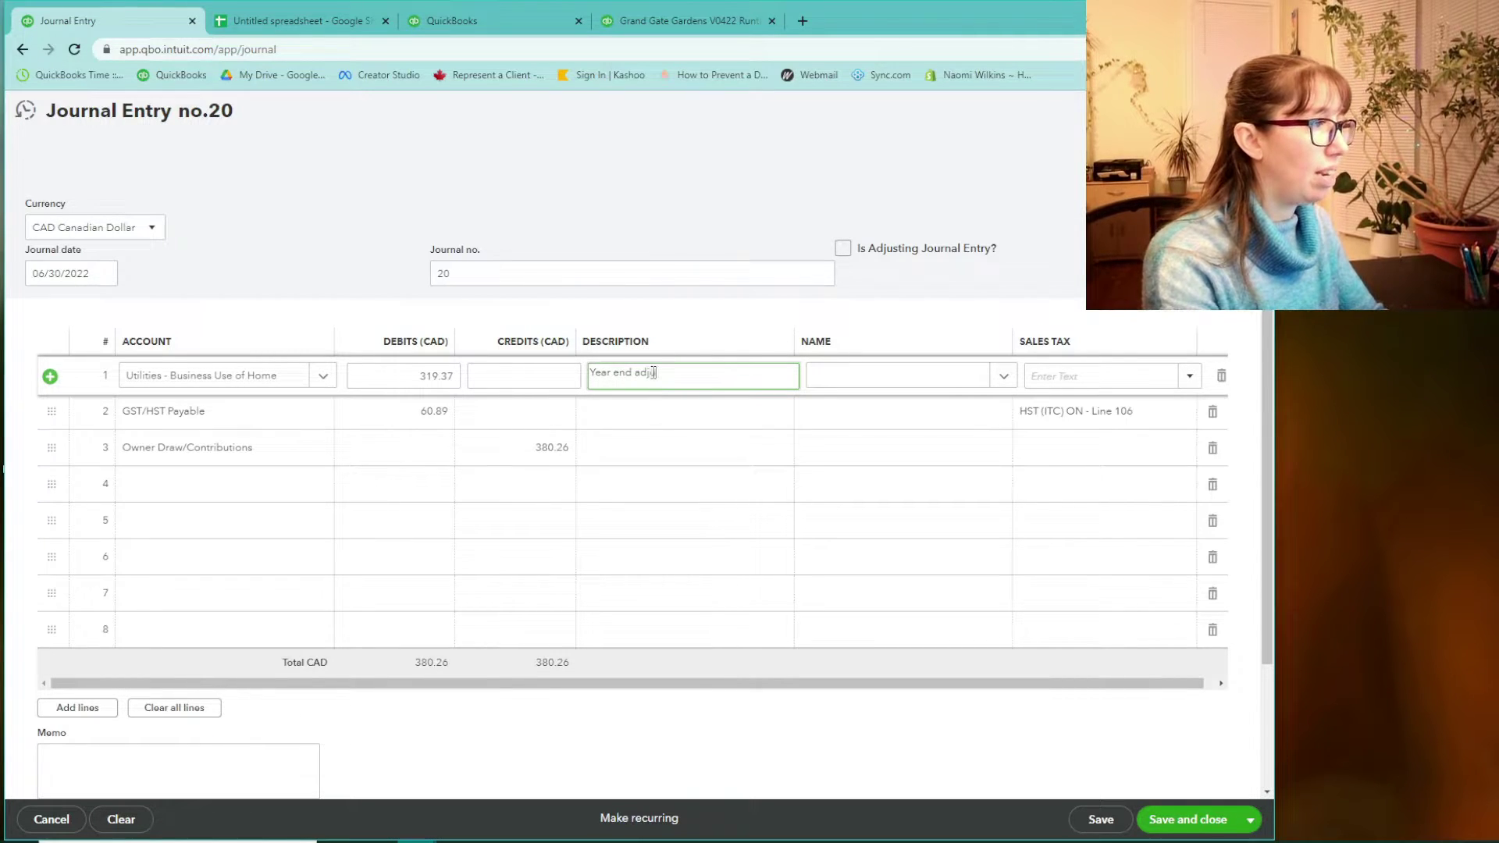
type("ment for busine")
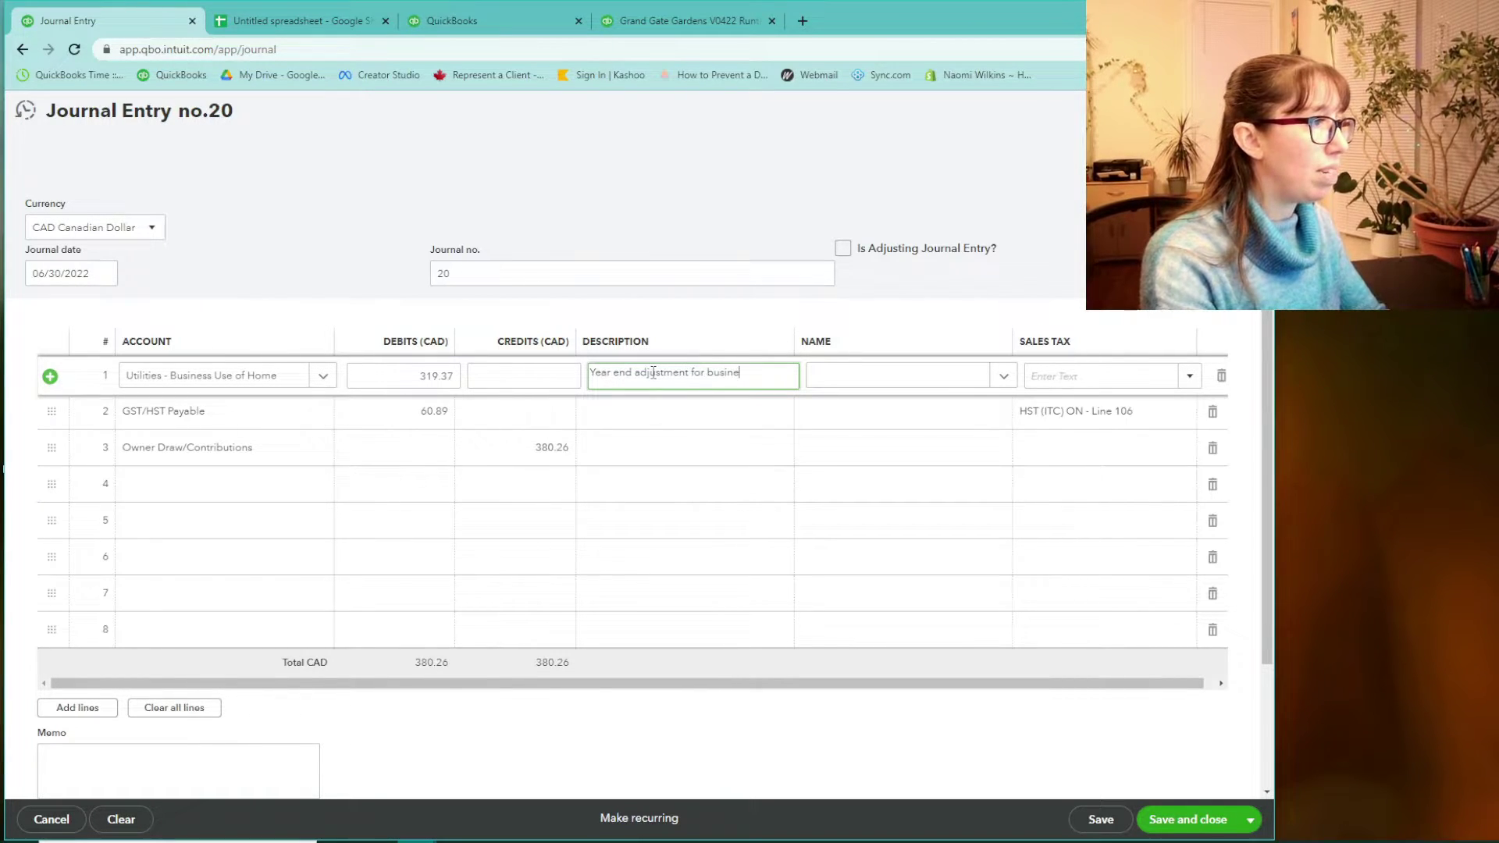
type("ss use of home xpe")
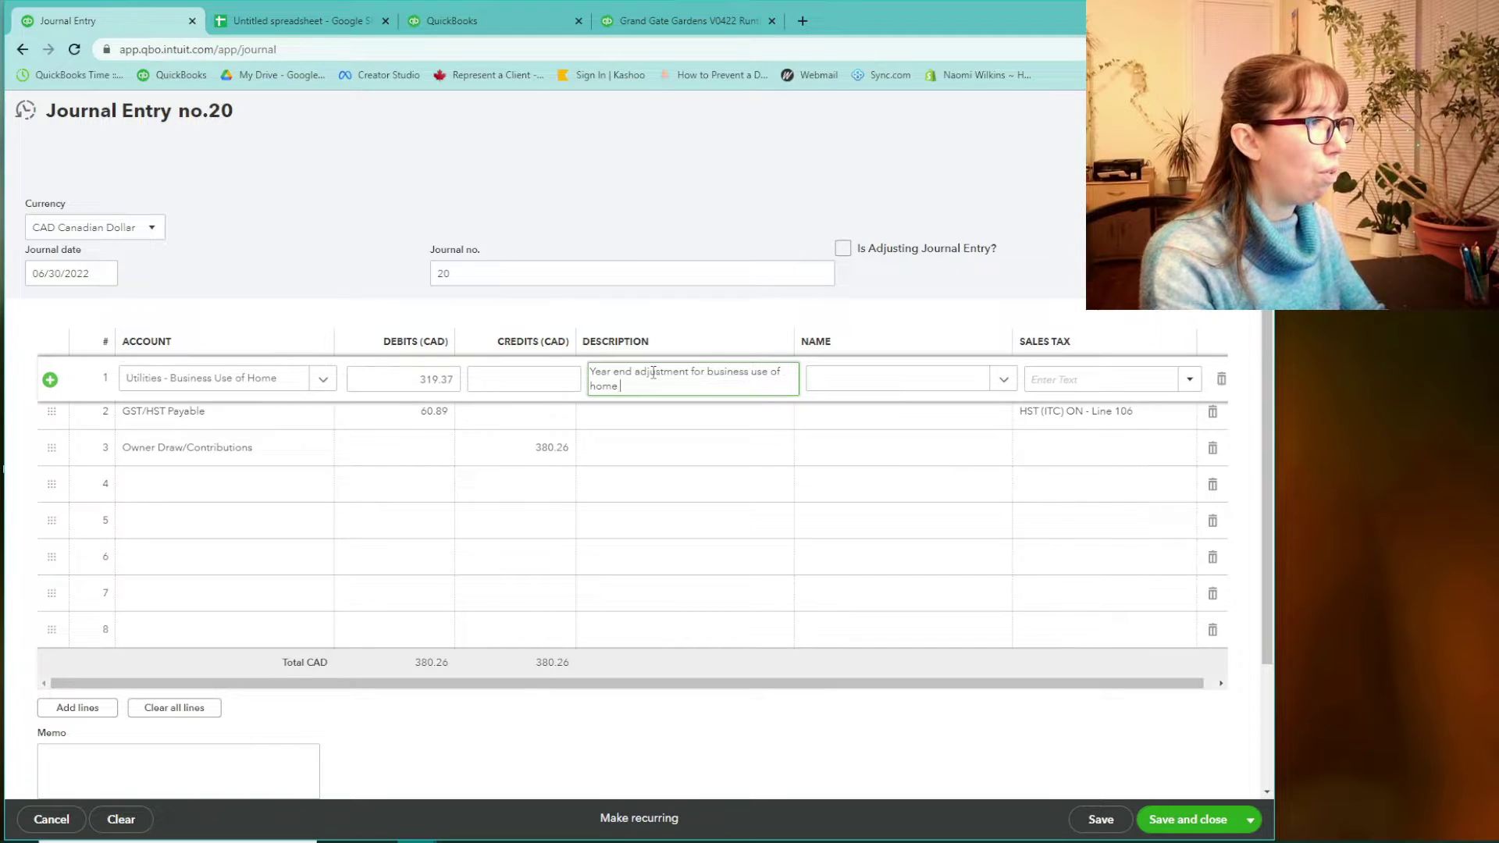
key("BackSpace")
key("BackSpace")
key("BackSpace")
type("e")
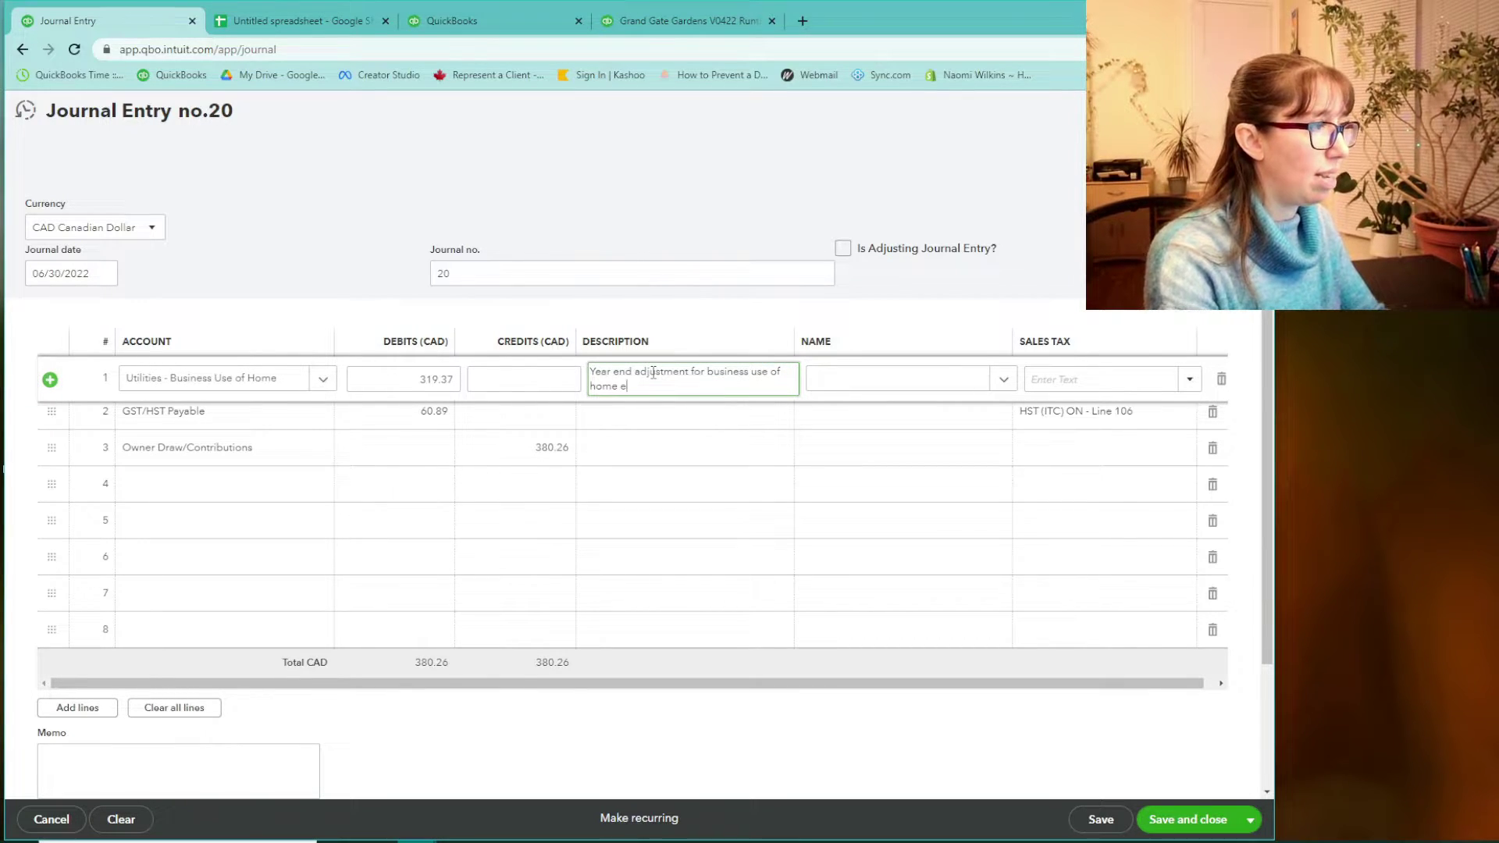
type("xpenses, 15")
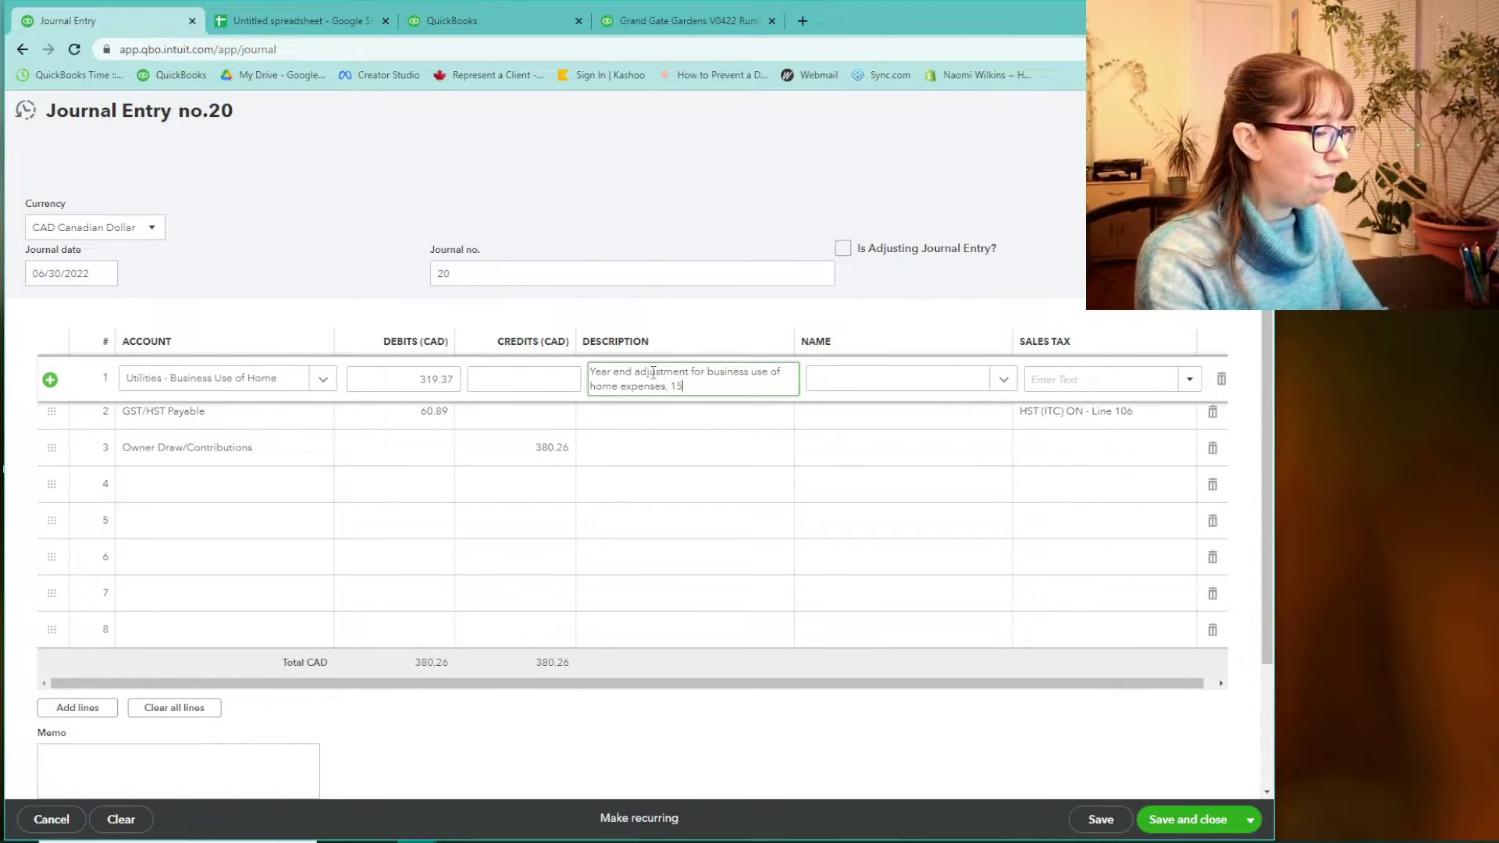
type("%, as per ")
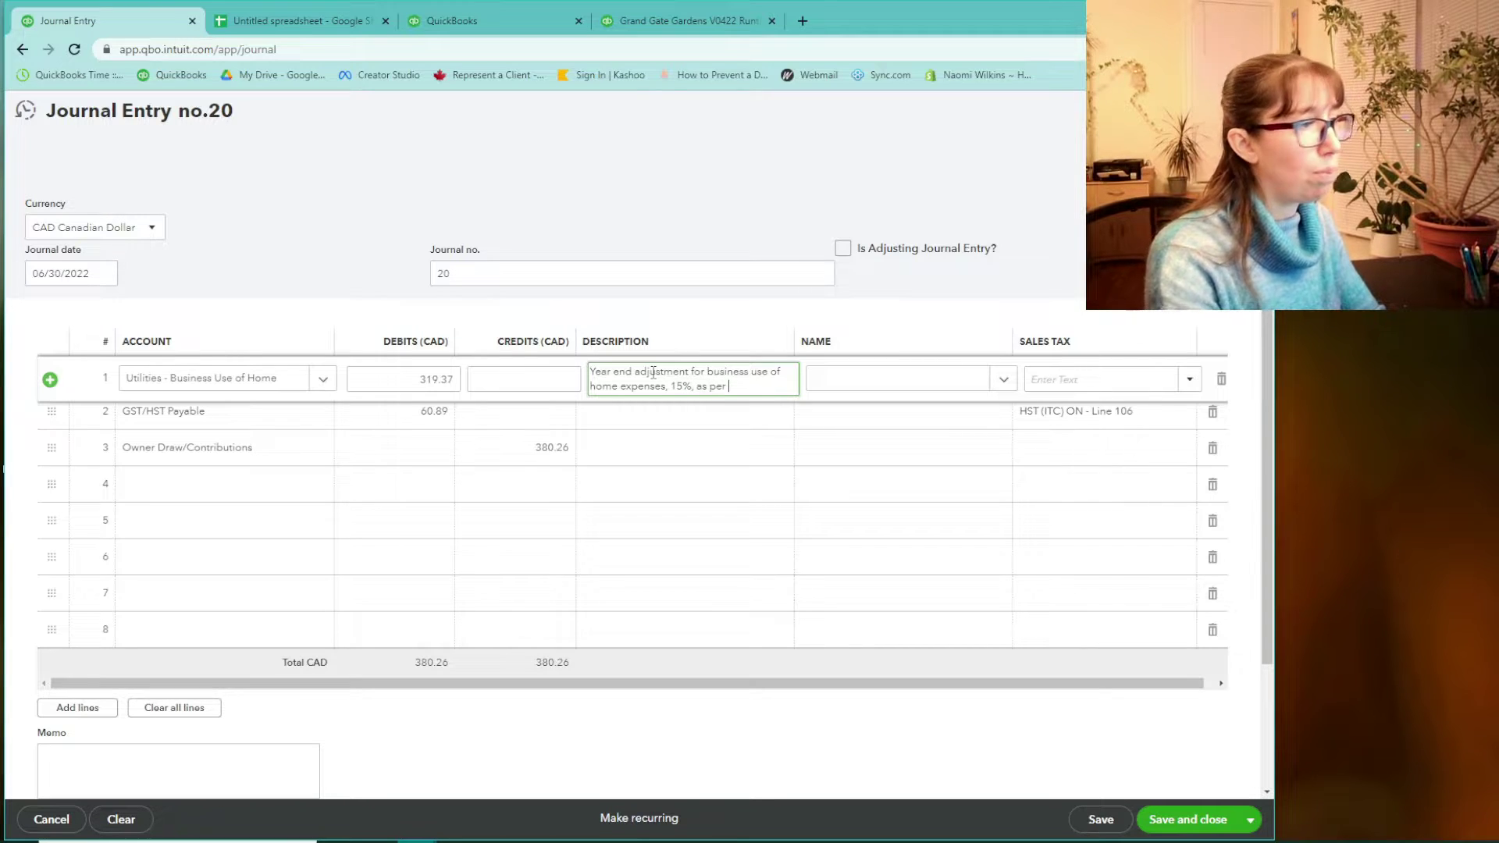
type("detail attac")
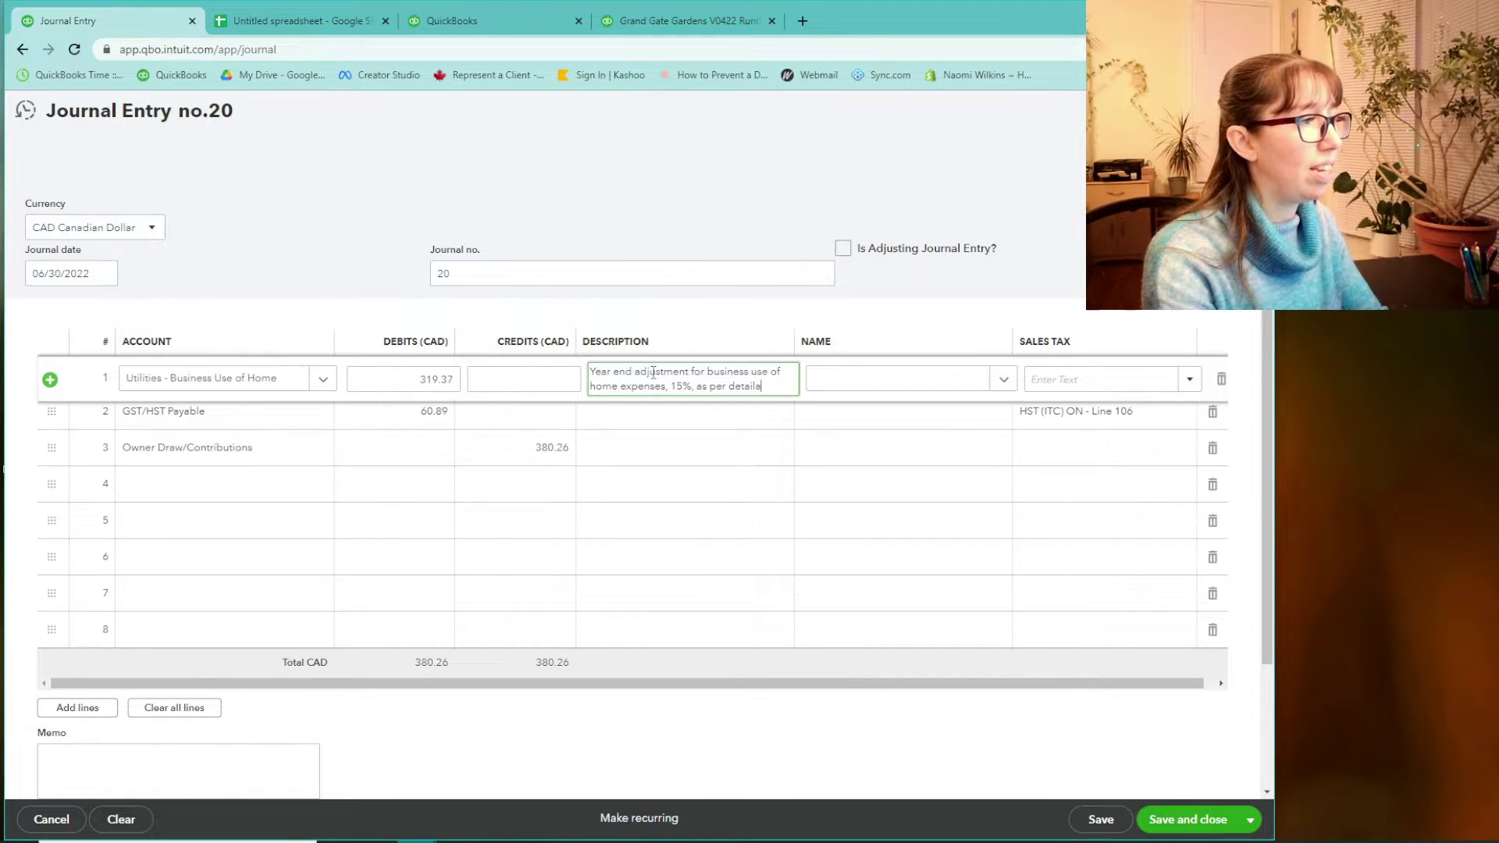
type("hed")
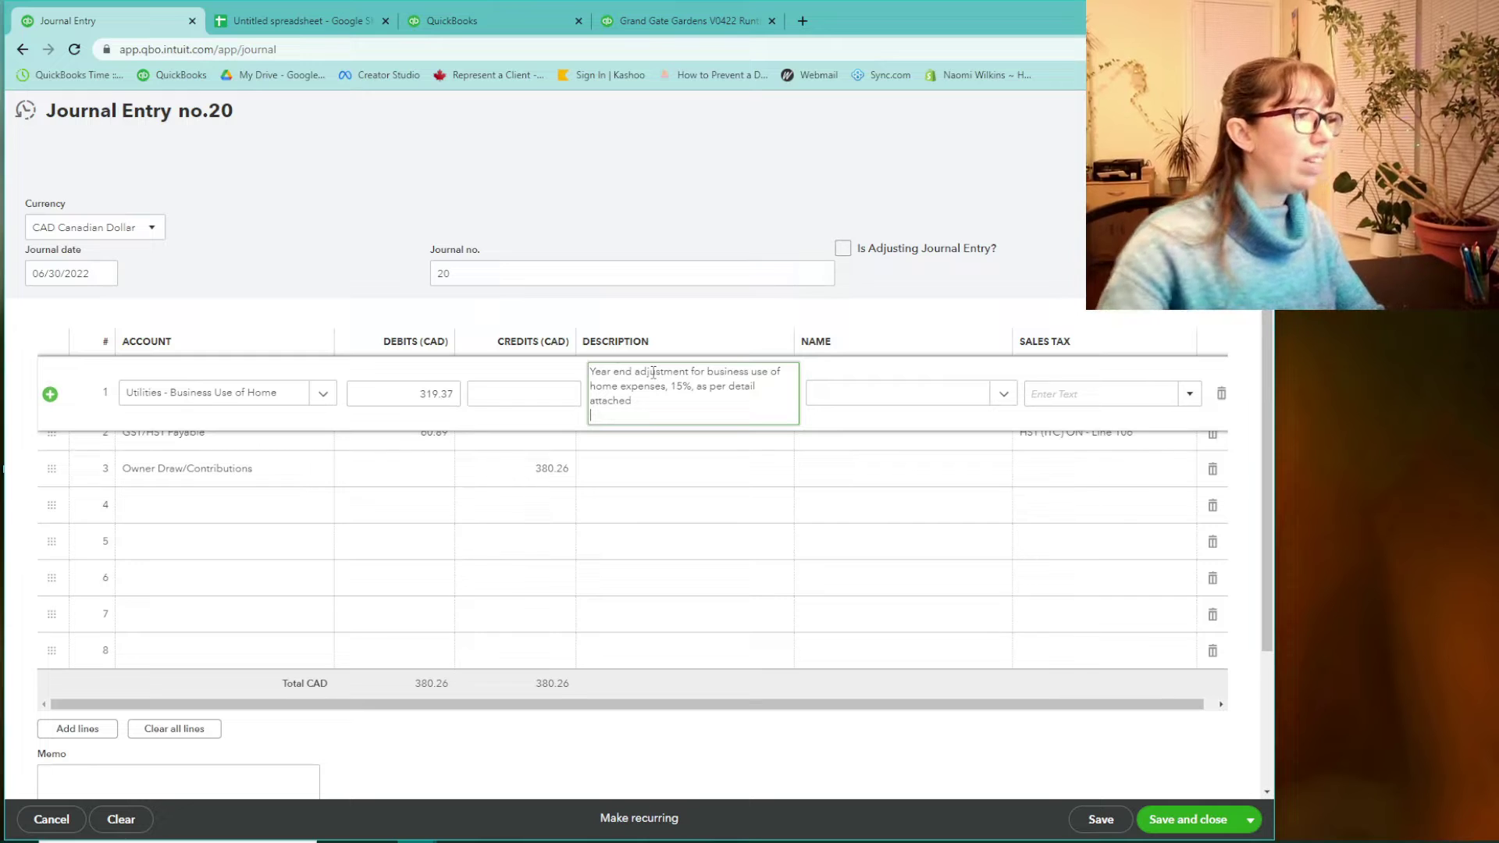
key("Tab")
- Copy the line 1 description to the GST/HST Payable and Owner Draw/Contributions lines of the journal entry
left_click(228, 20)
left_click(142, 23)
scroll(169, 607, "down", 3)
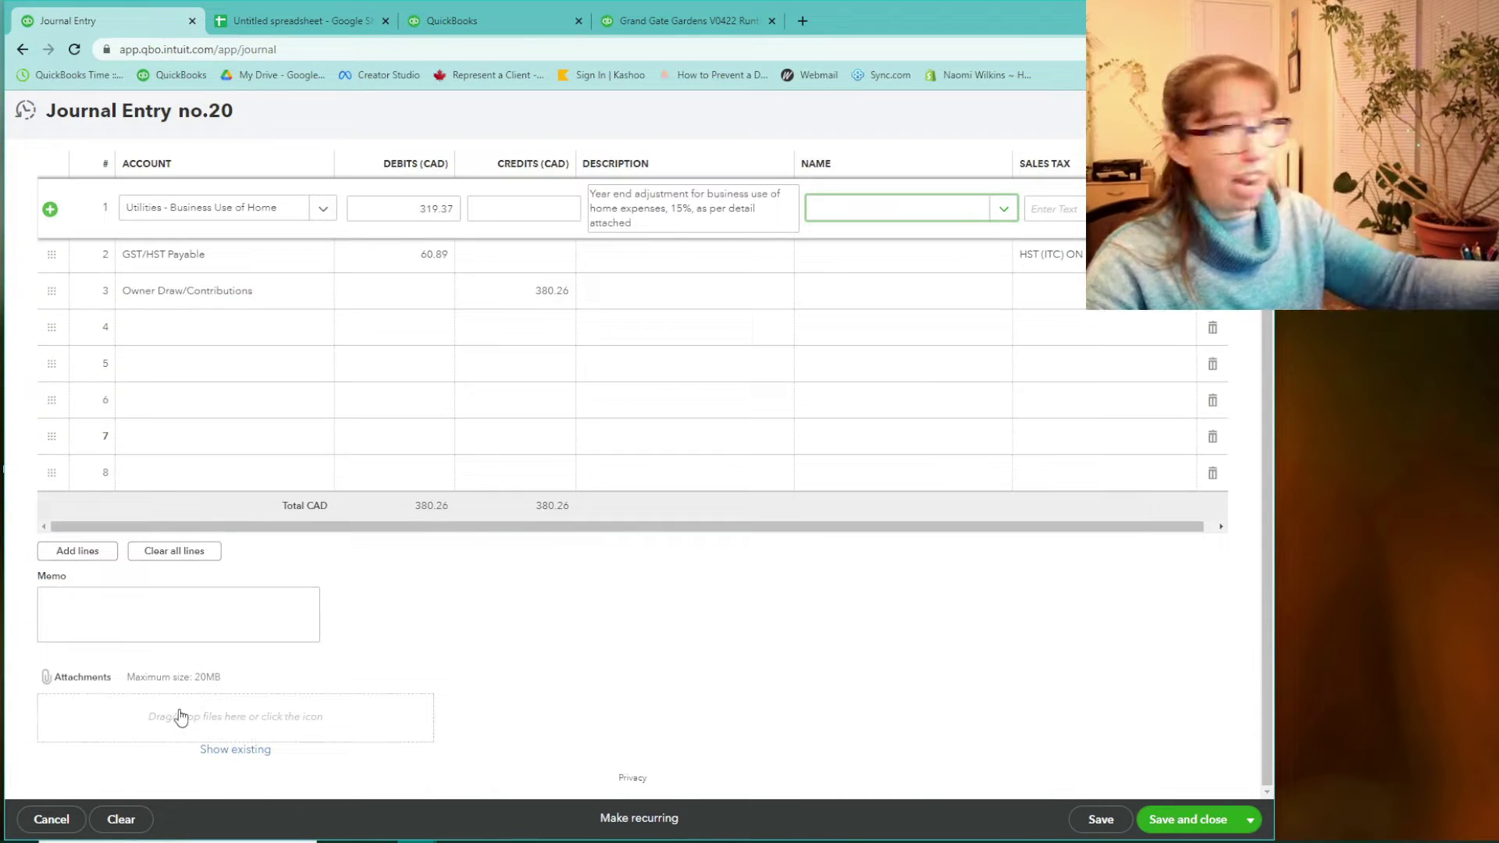
scroll(342, 617, "up", 3)
triple_click(703, 390)
key("ctrl+c")
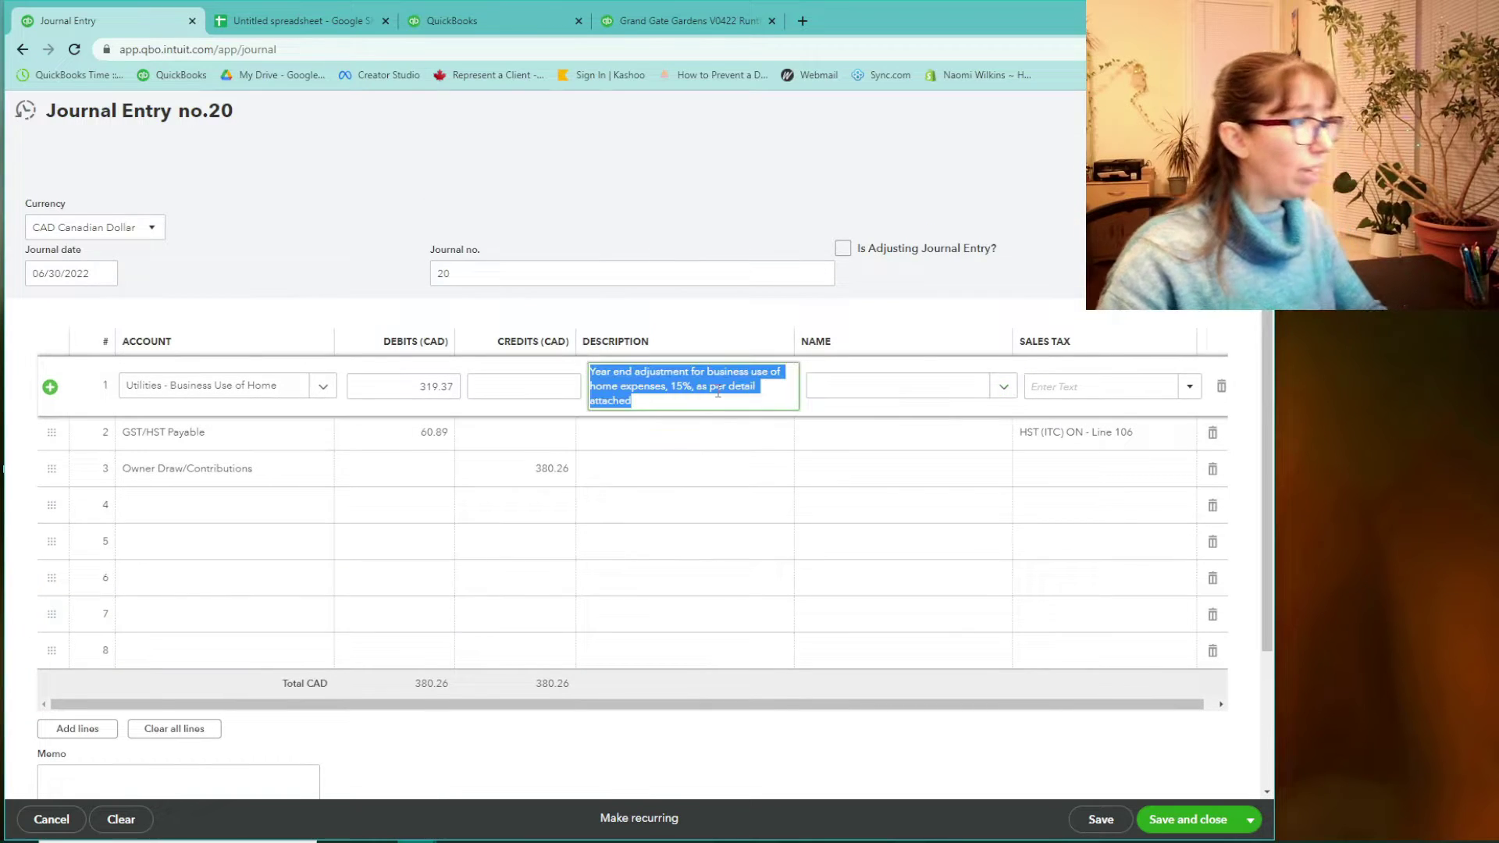
left_click(677, 449)
key("ctrl+v")
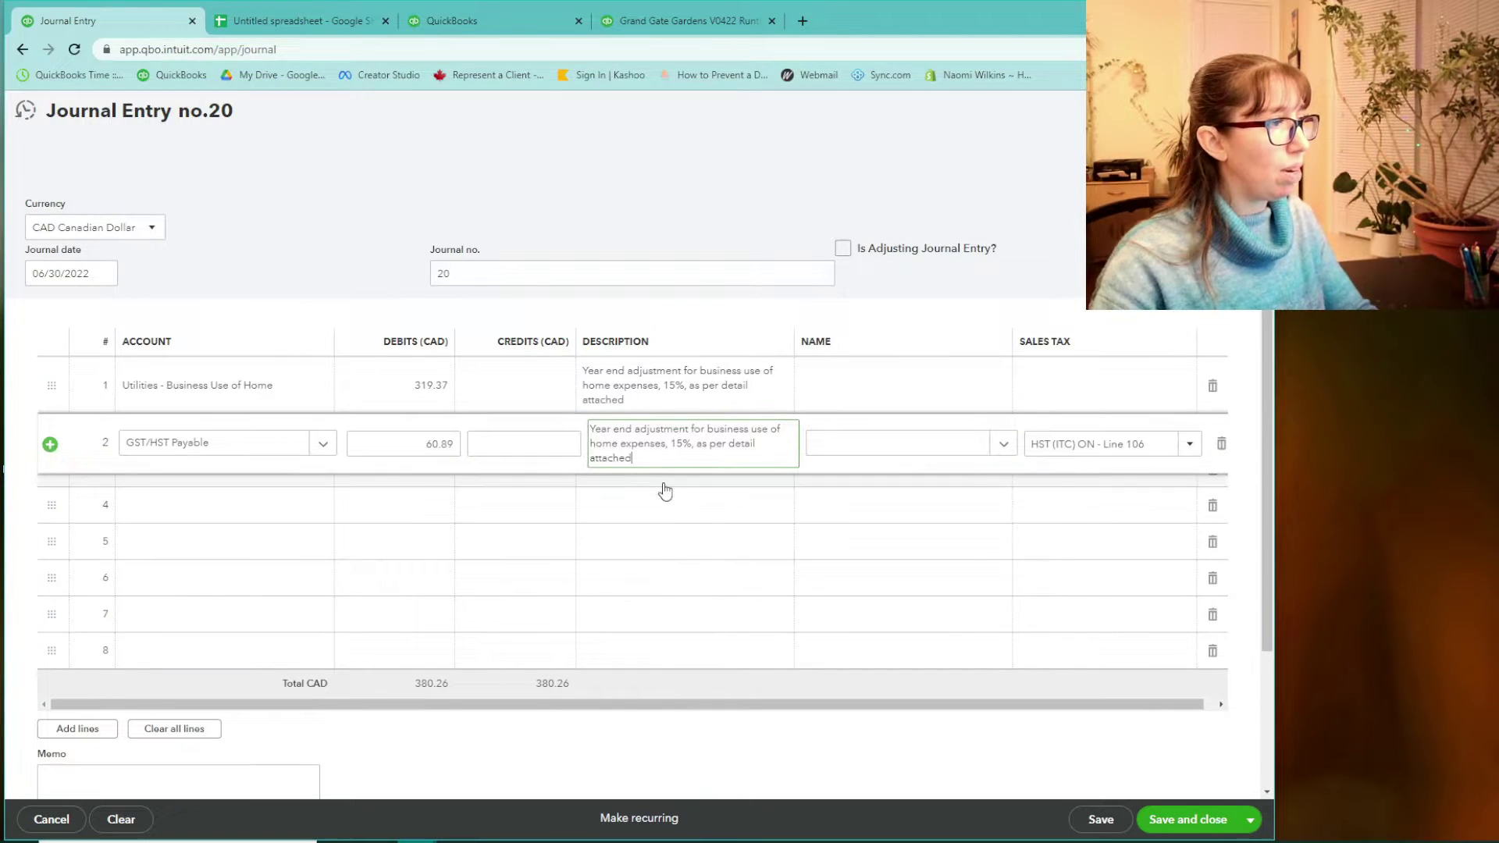
left_click(666, 490)
key("ctrl+v")
left_click(944, 178)
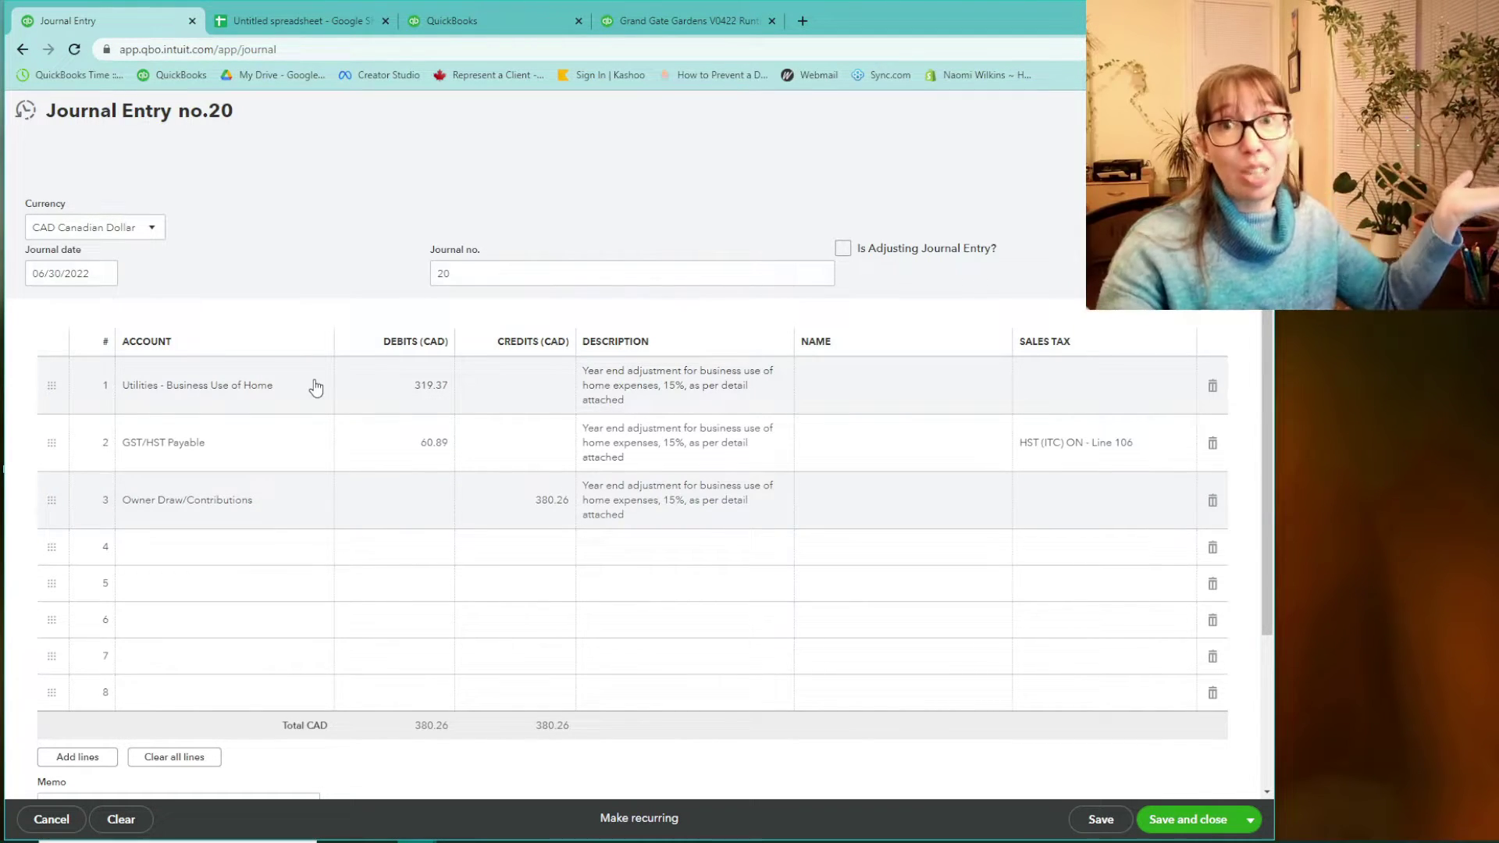
- Remove the Utilities - Business Use of Home line and set the Owner Draw/Contributions credit to 60.89
left_click(1213, 386)
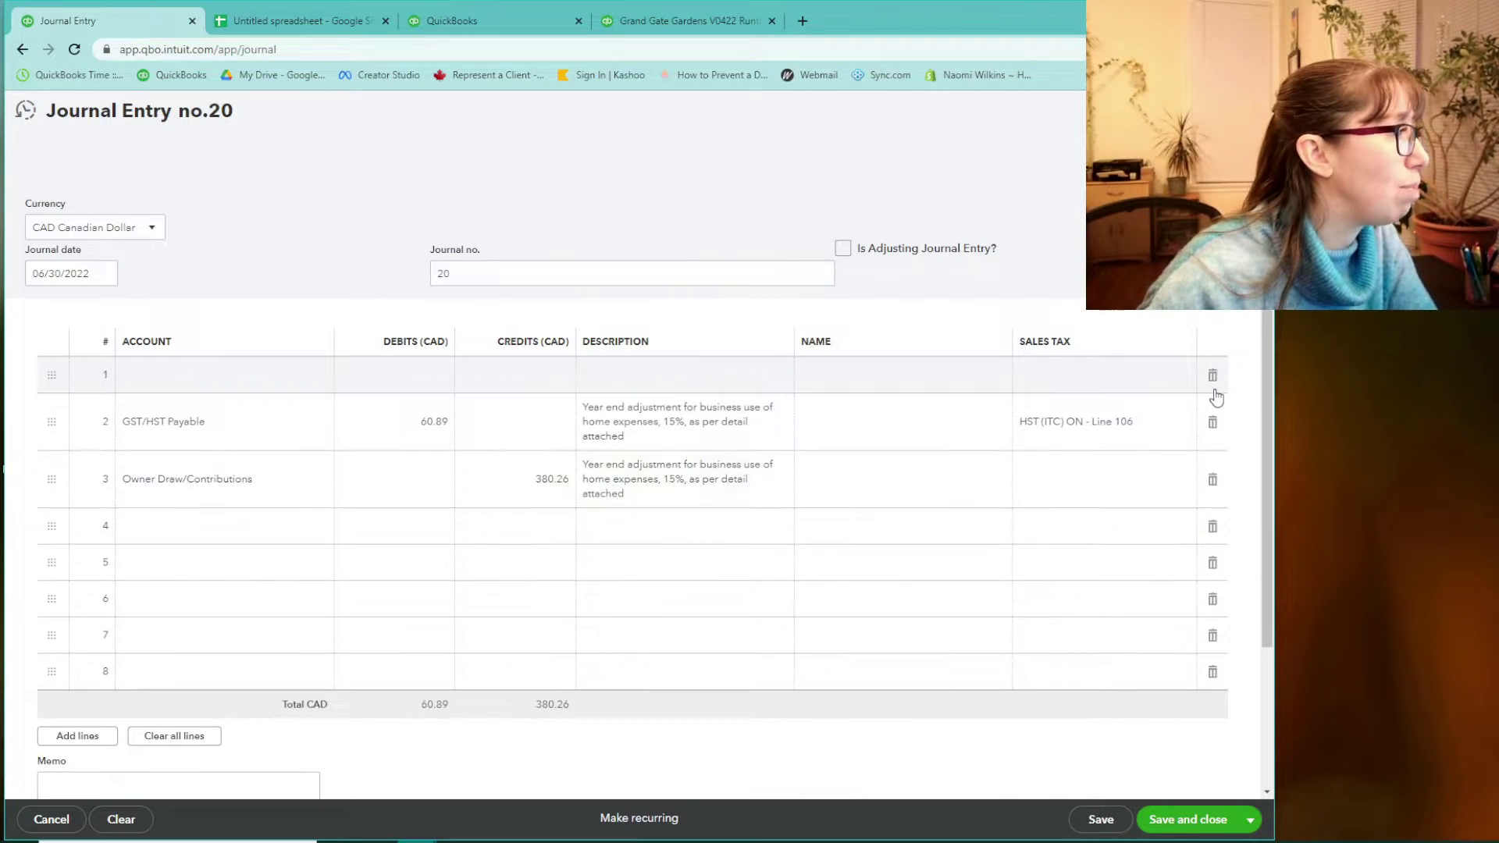
left_click(545, 480)
type("60.859")
key("BackSpace")
key("BackSpace")
type("9")
key("Tab")
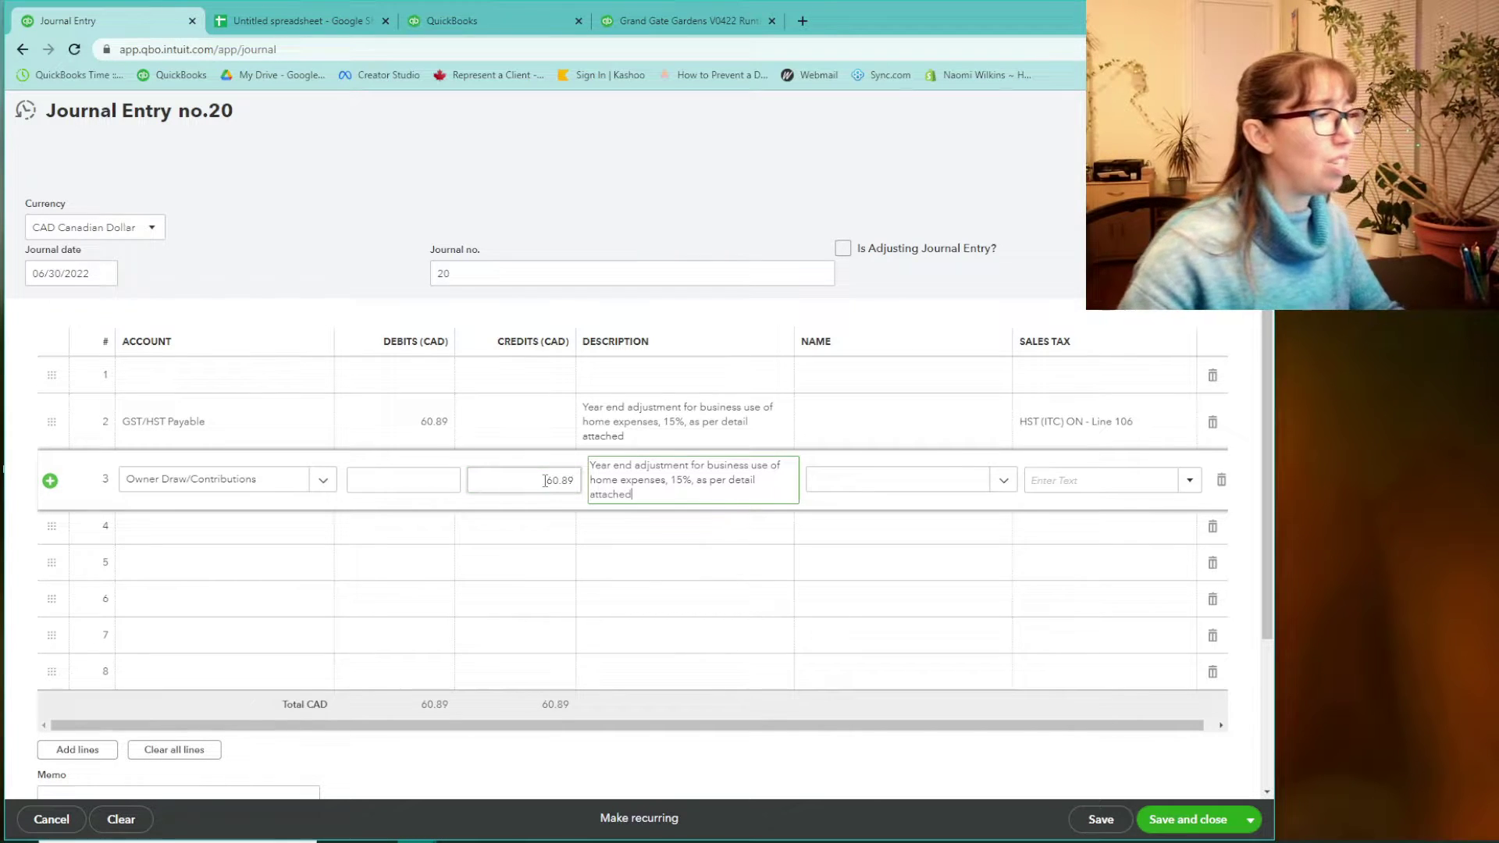
- Add GST/HST Payable on line 4 and debit 20.76, the Enbridge business-portion tax from the spreadsheet
left_click(547, 527)
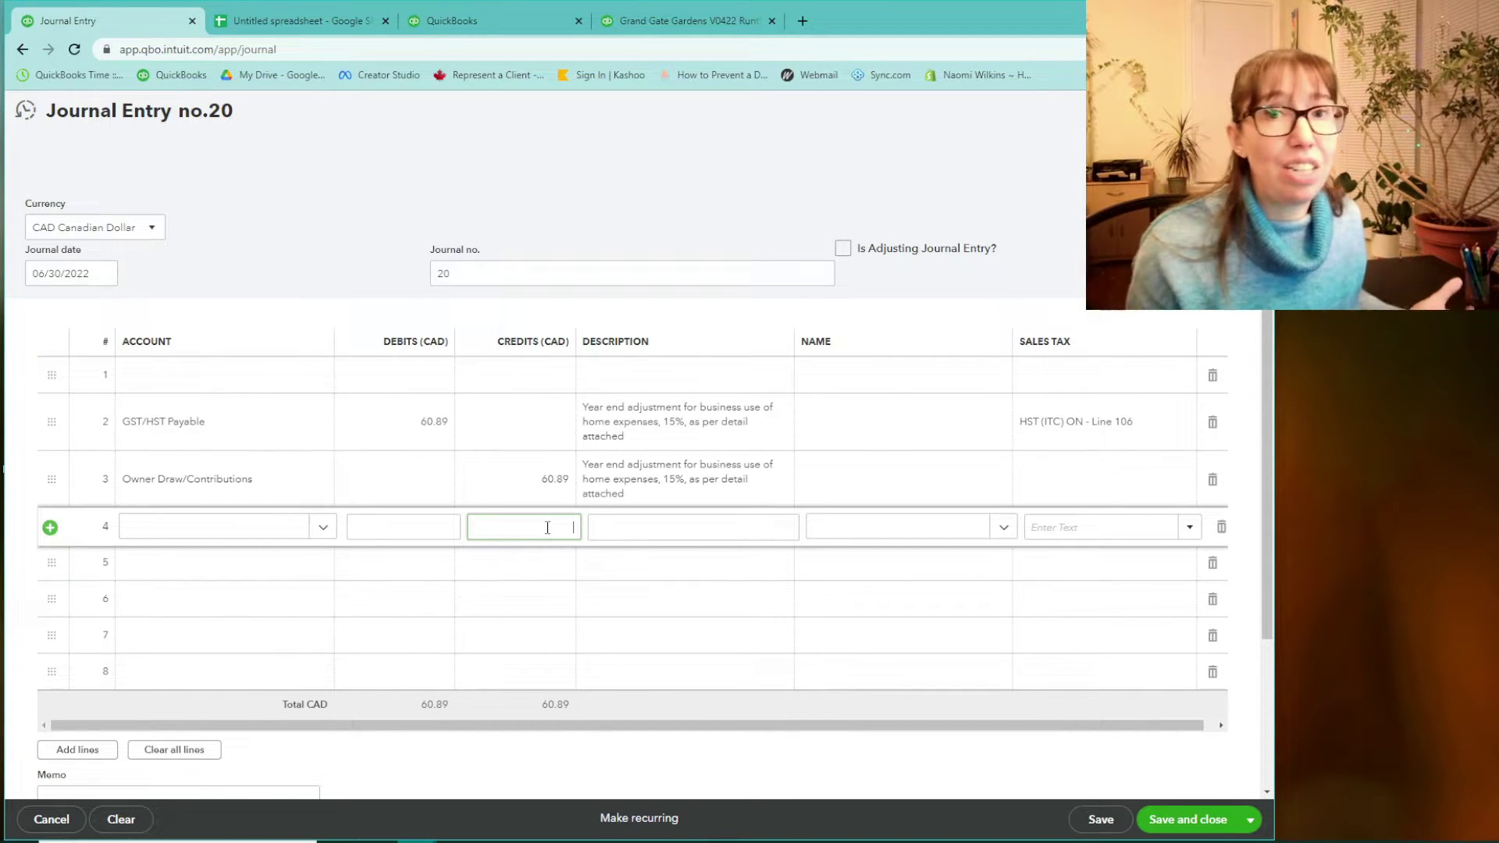
left_click(282, 529)
type("gst")
left_click(255, 583)
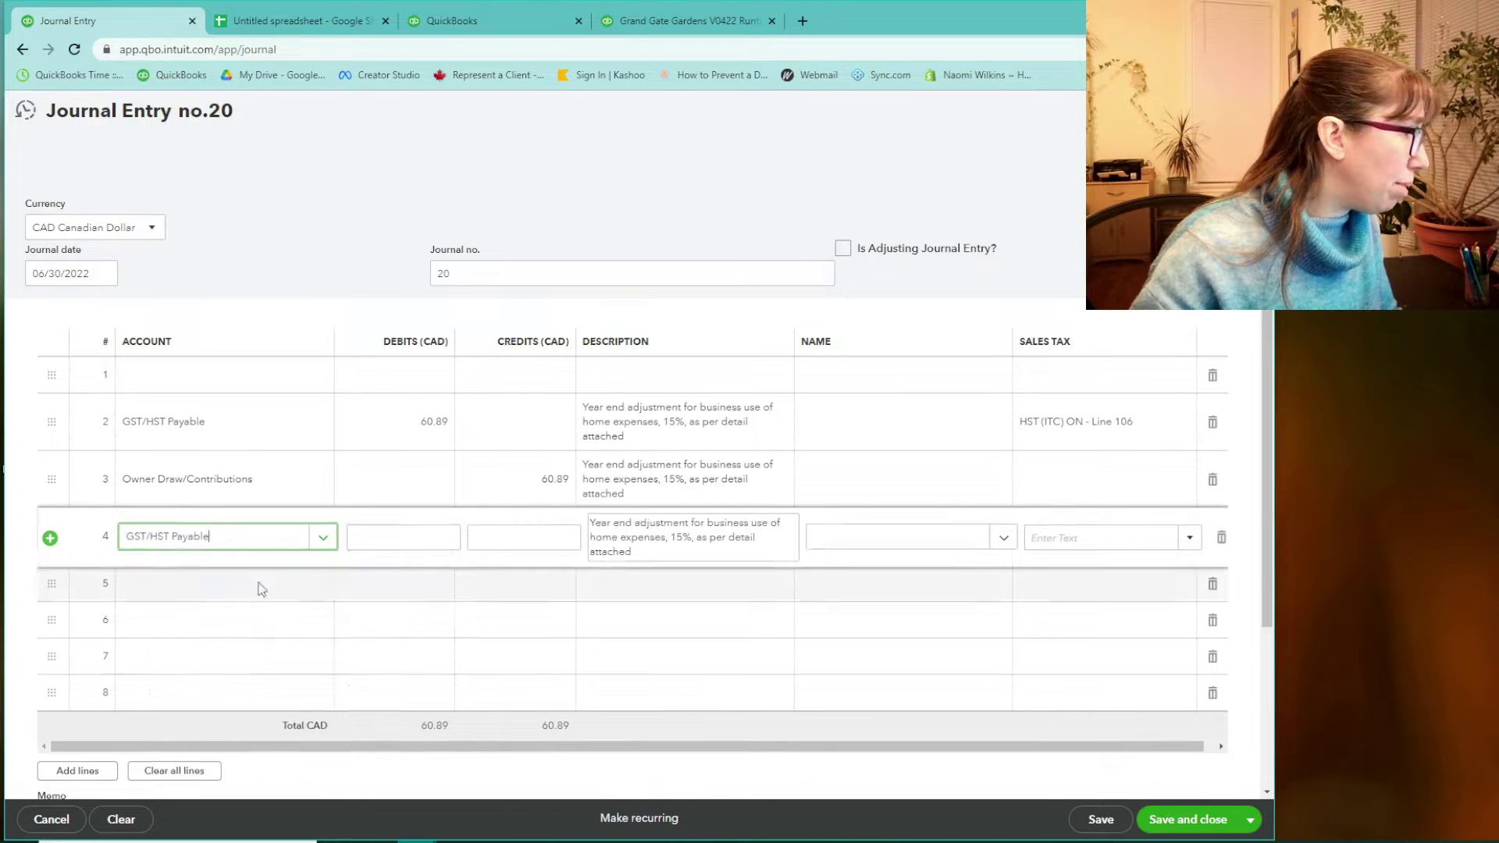
left_click(437, 541)
left_click(303, 21)
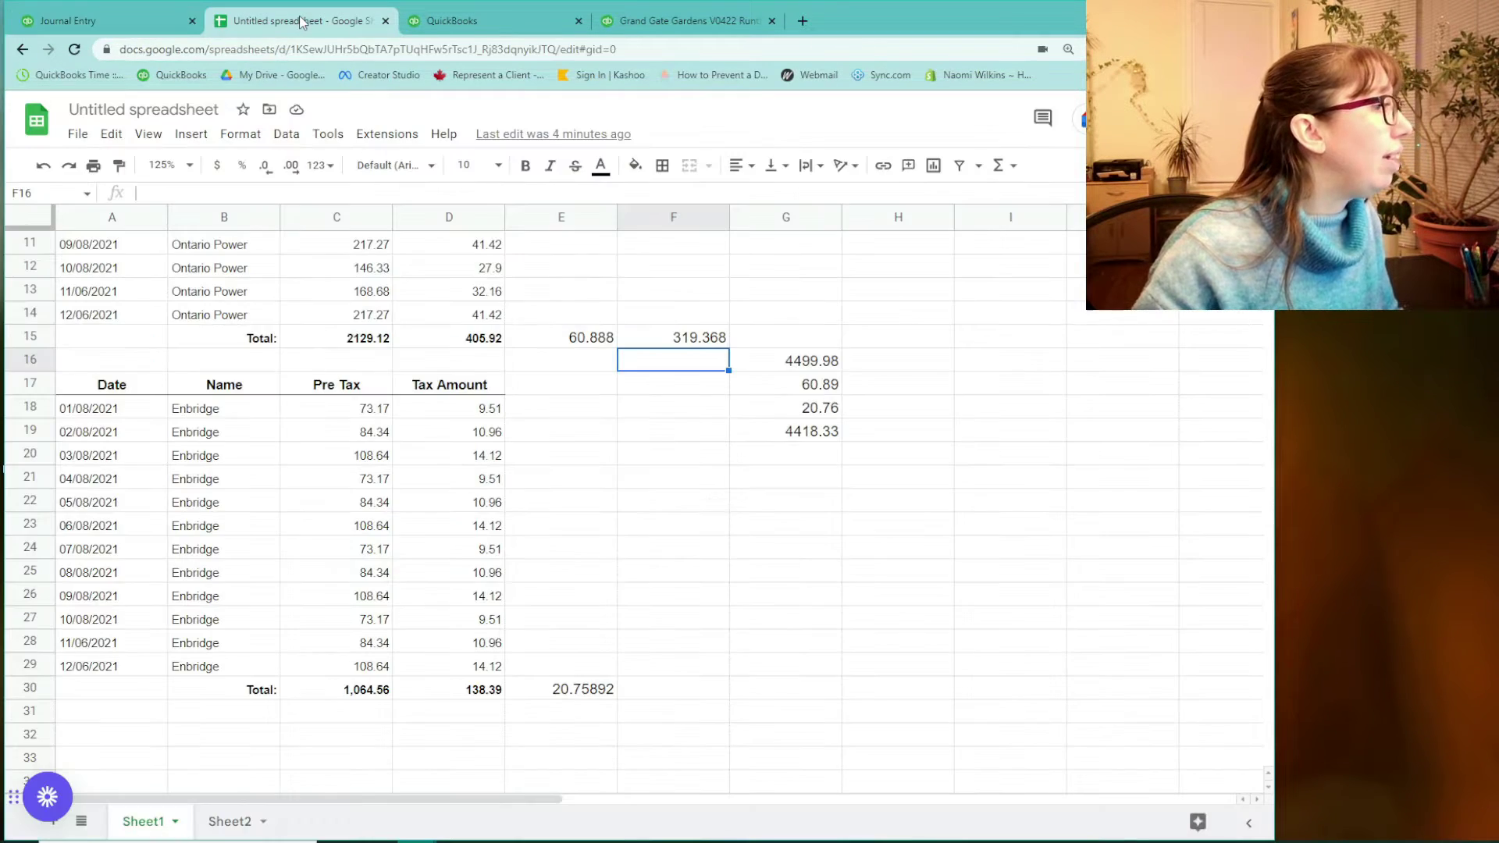
left_click(136, 27)
type("20")
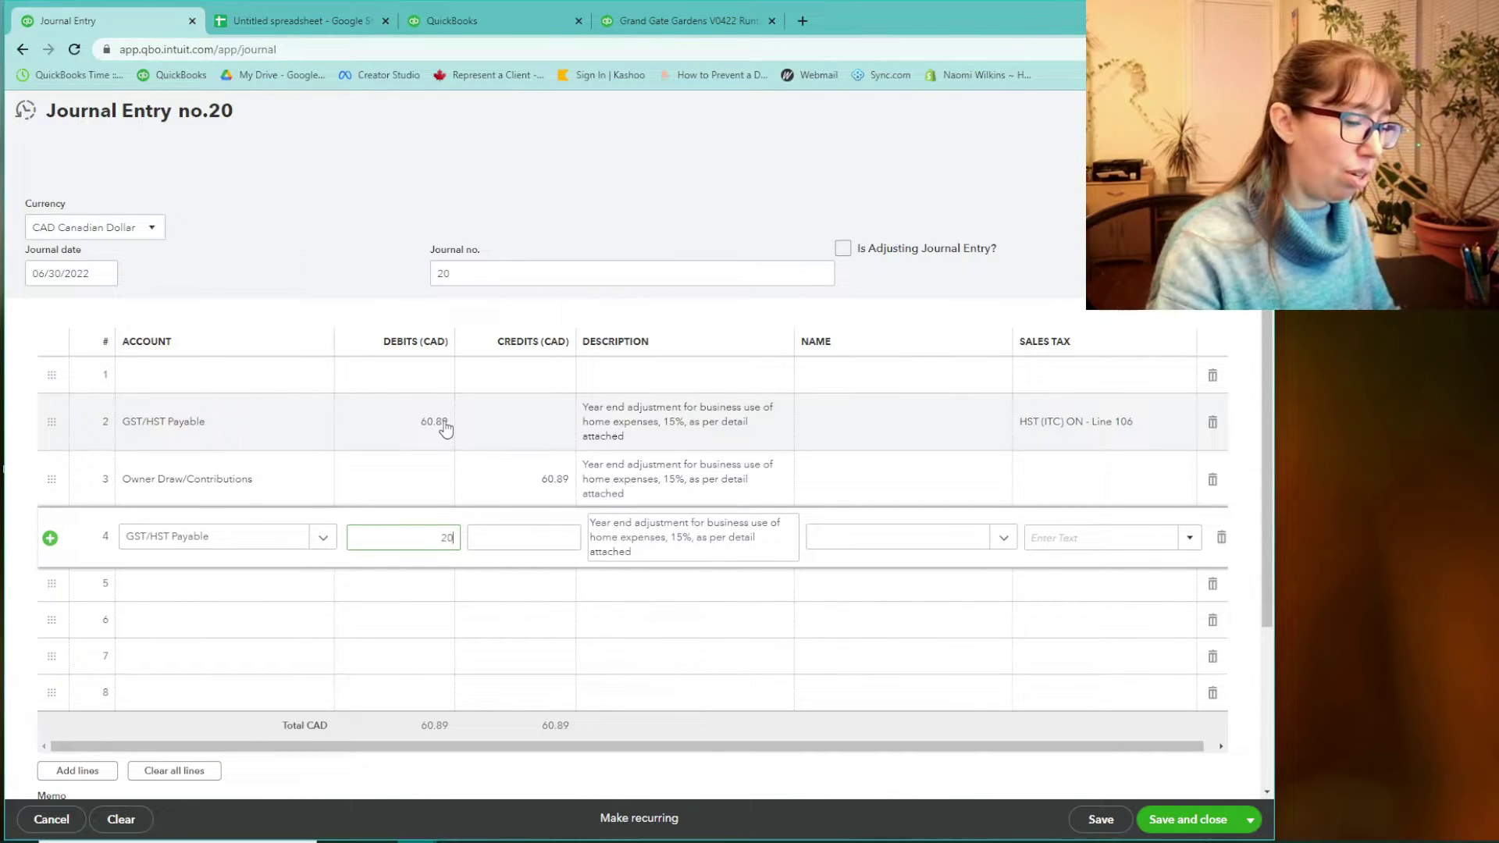
type(".76")
key("Tab")
key("Tab")
key("Tab")
key("Tab")
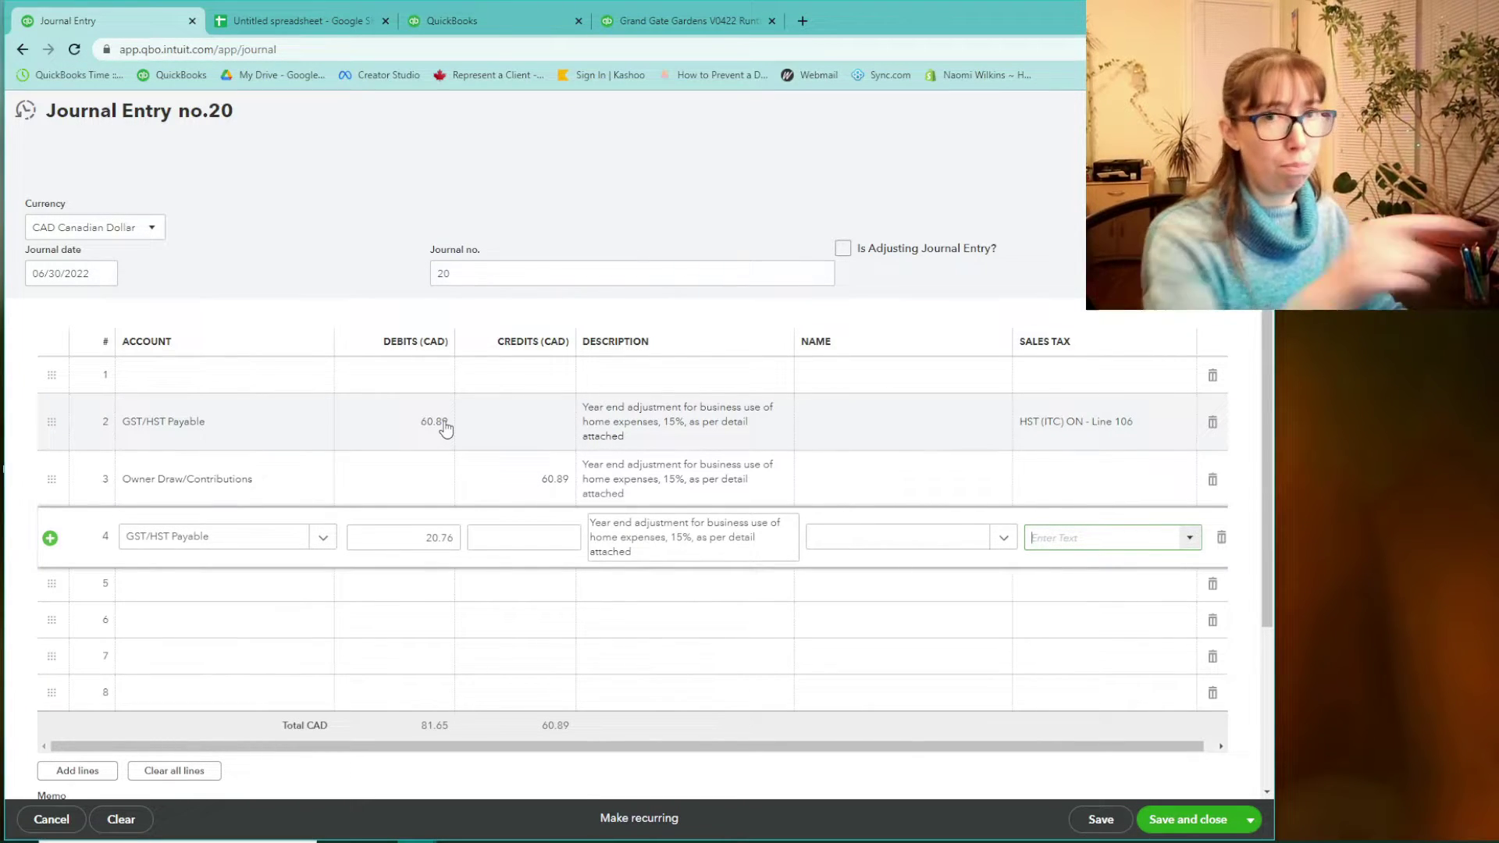
- Set the Owner Draw/Contributions credit to 81.65 and clear the credit amount and description from line 5
key("Tab")
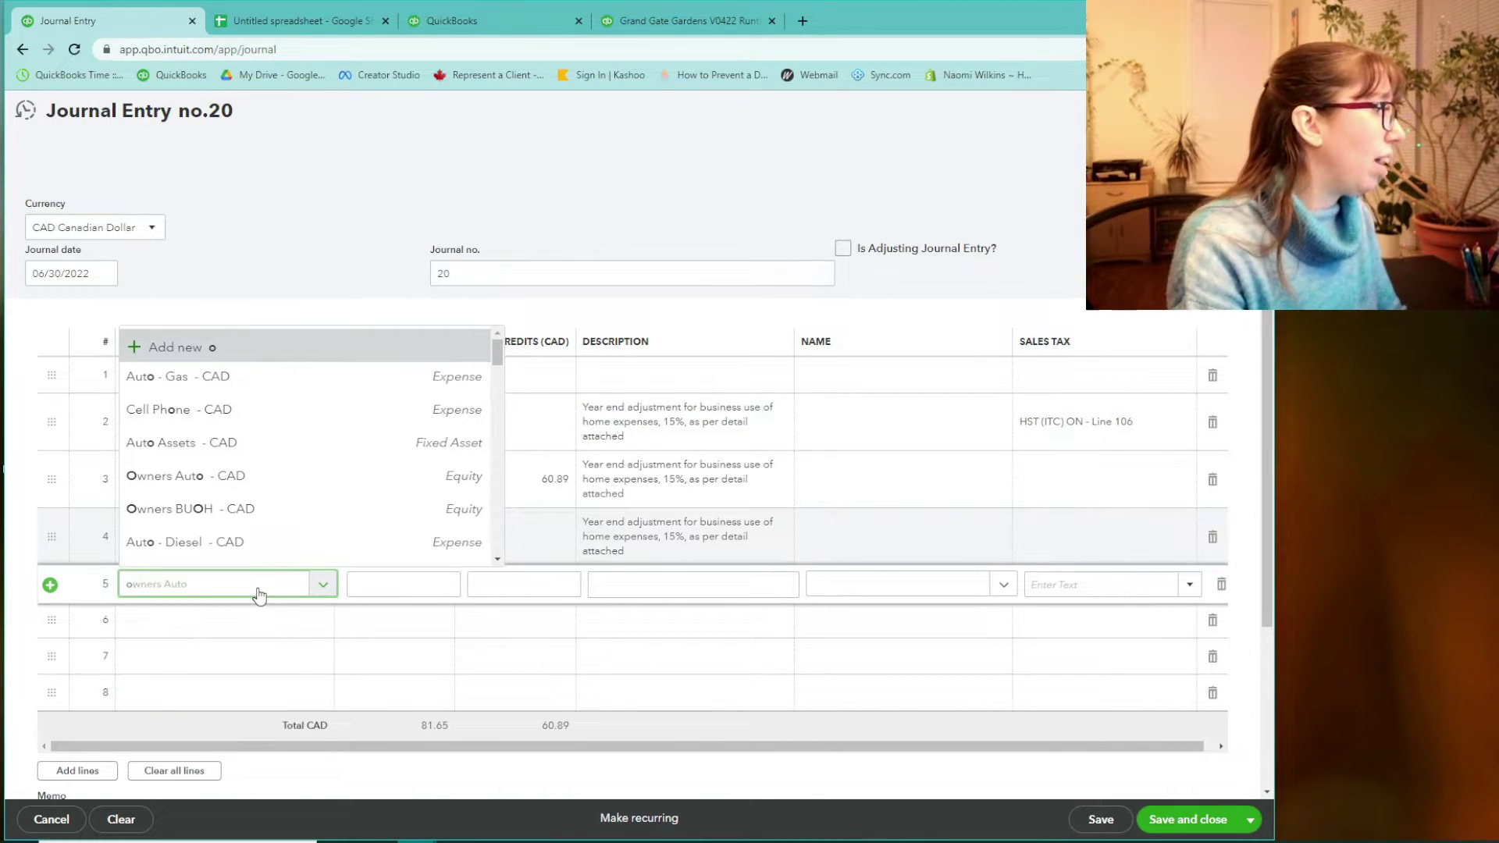
left_click(544, 481)
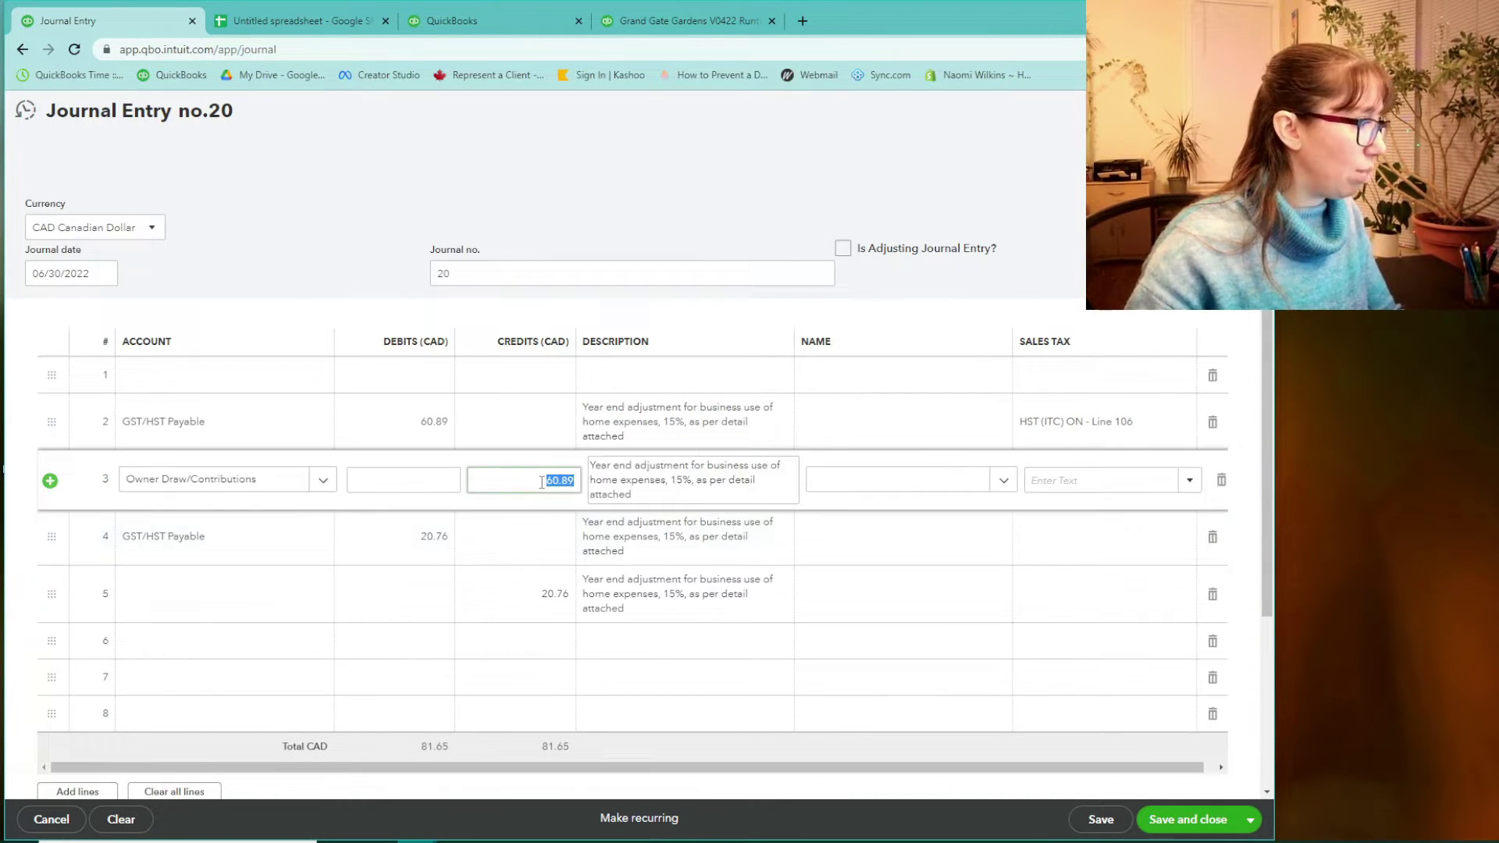
type("81.65")
key("Tab")
left_click(537, 593)
key("BackSpace")
key("Tab")
key("BackSpace")
left_click(306, 263)
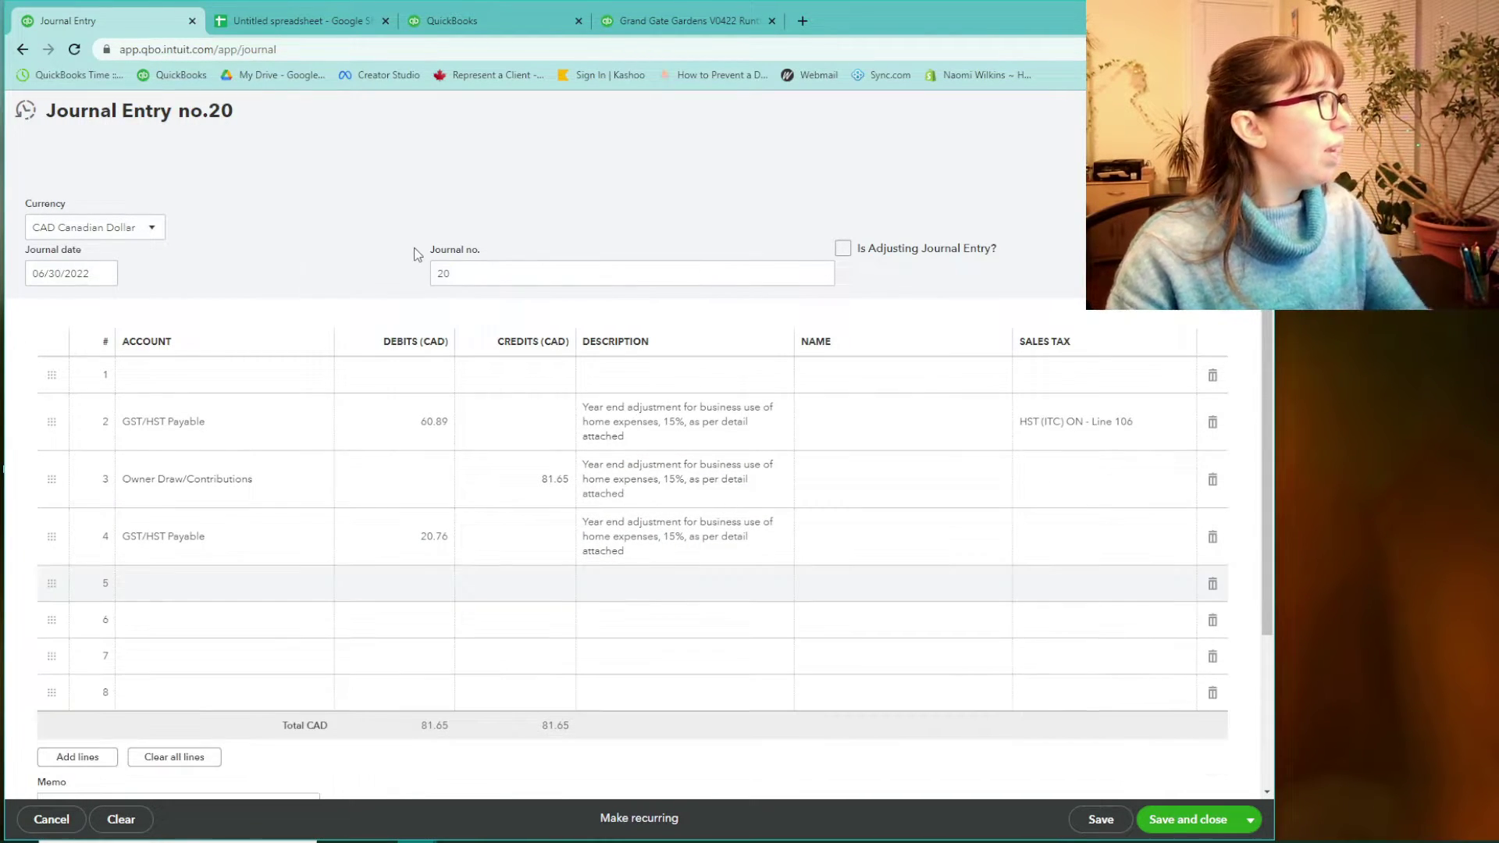
- Review the insurance, mortgage interest, property tax and electricity amounts in the business-use-of-home calculation on Sheet2, and return to the journal entry
left_click(328, 22)
left_click(235, 822)
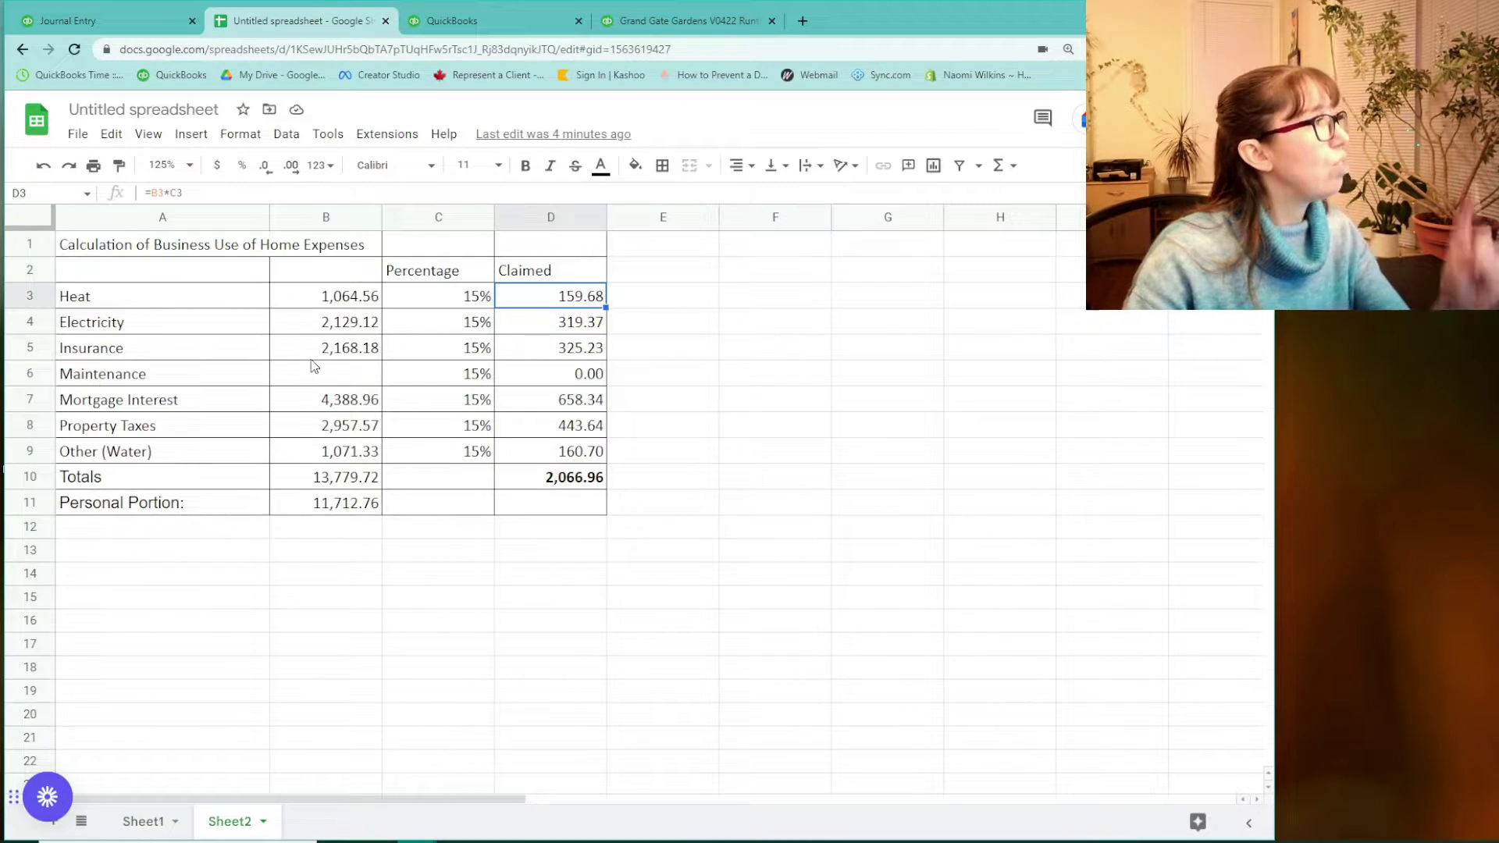
left_click(350, 349)
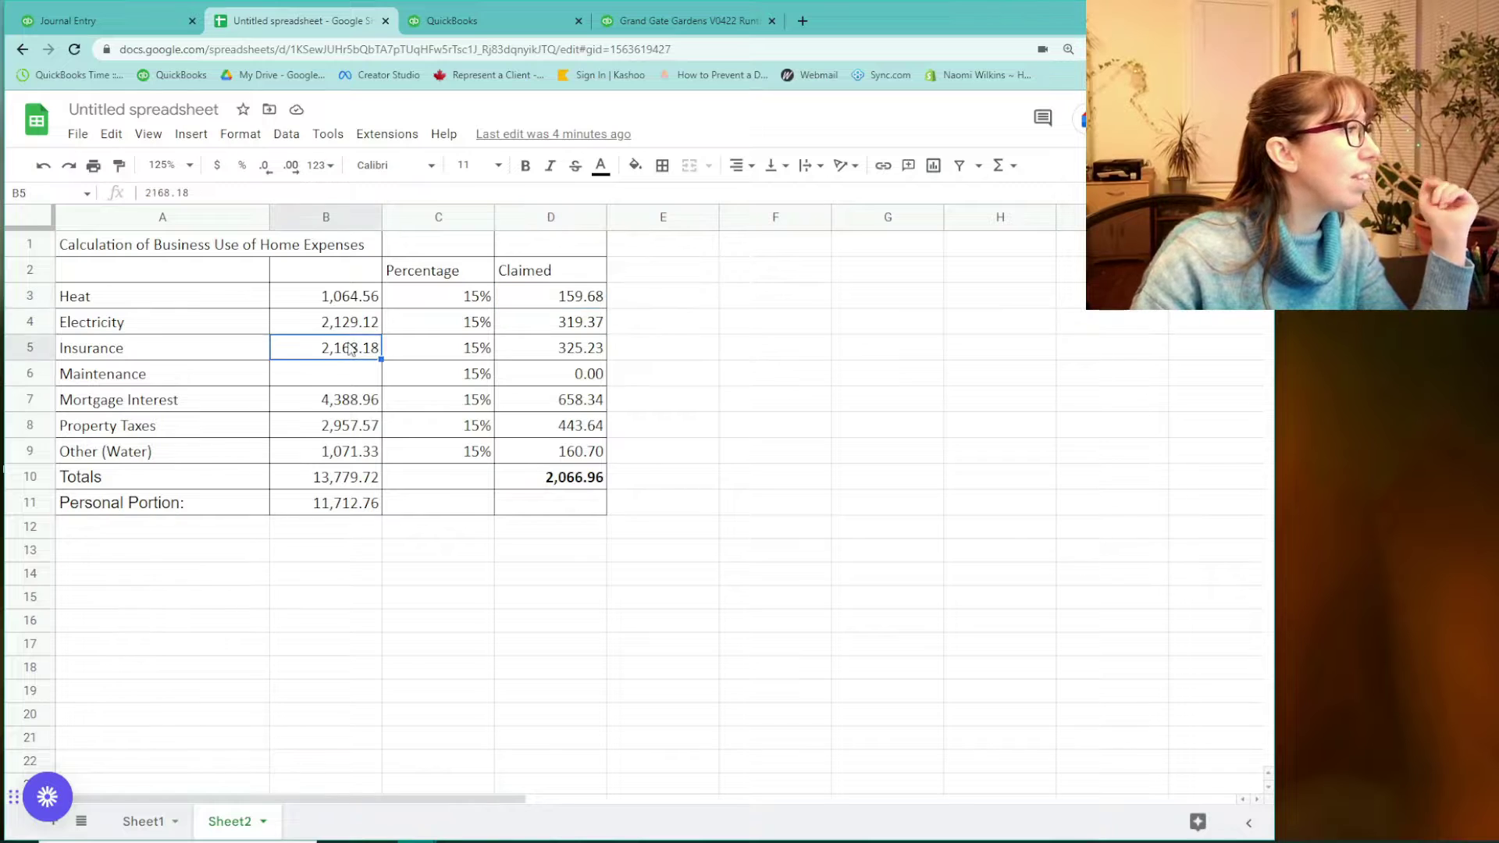
left_click(353, 402)
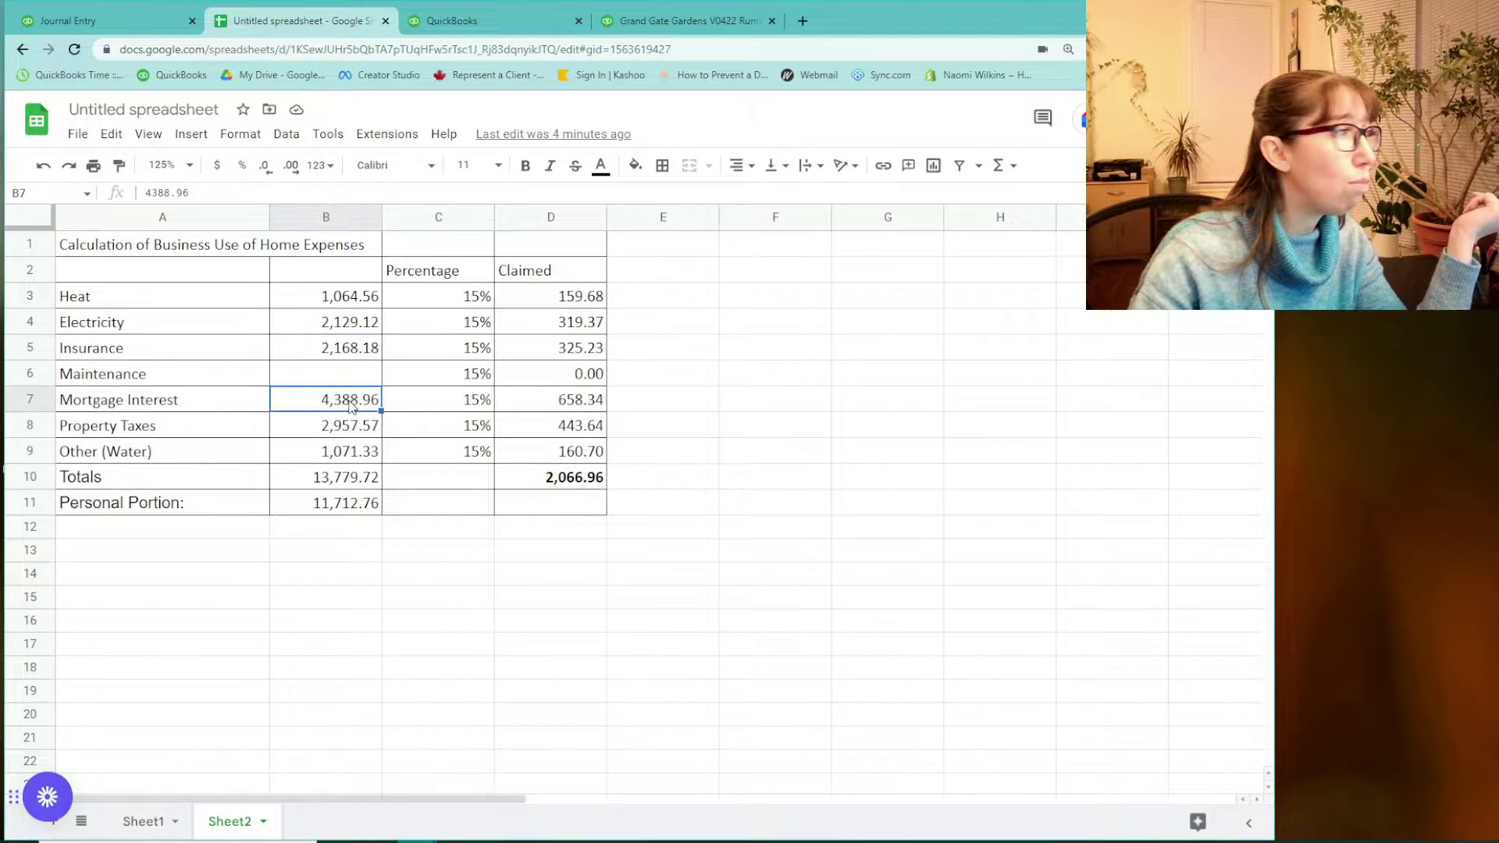
left_click(355, 431)
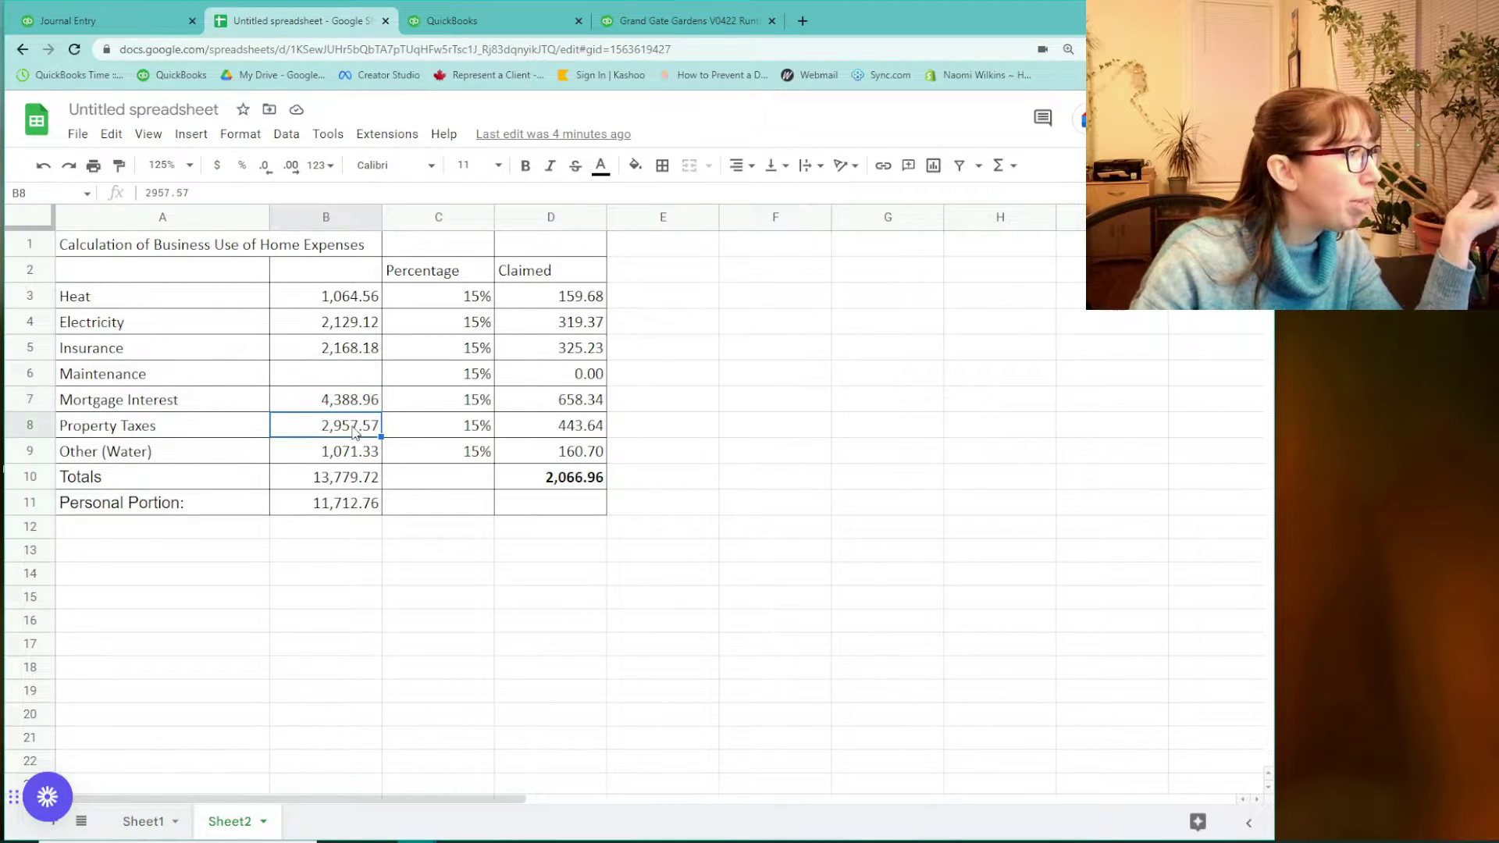
left_click(353, 409)
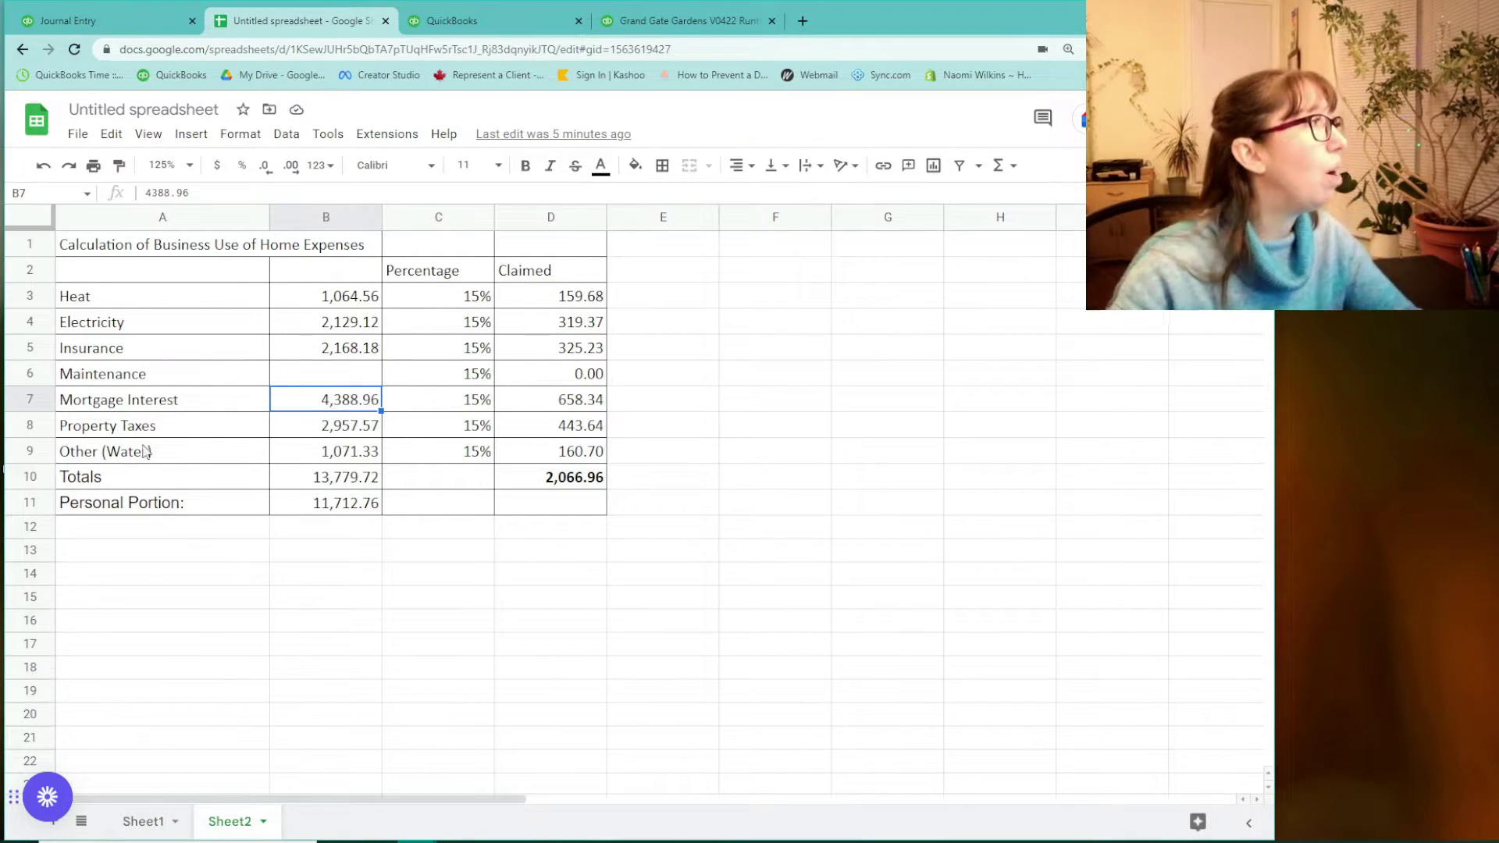
left_click(169, 322)
left_click(363, 328)
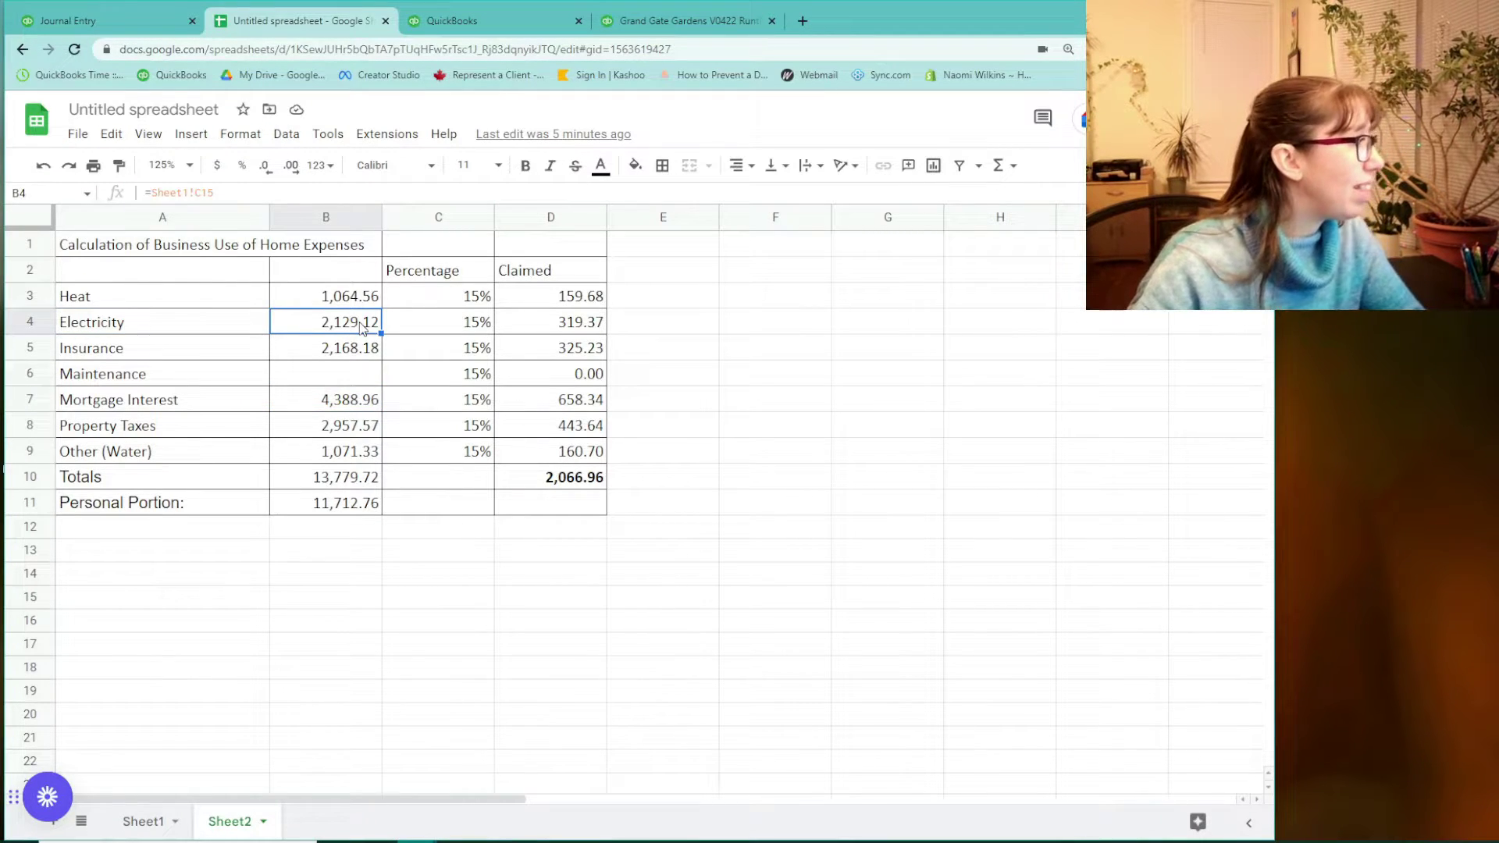
left_click(117, 25)
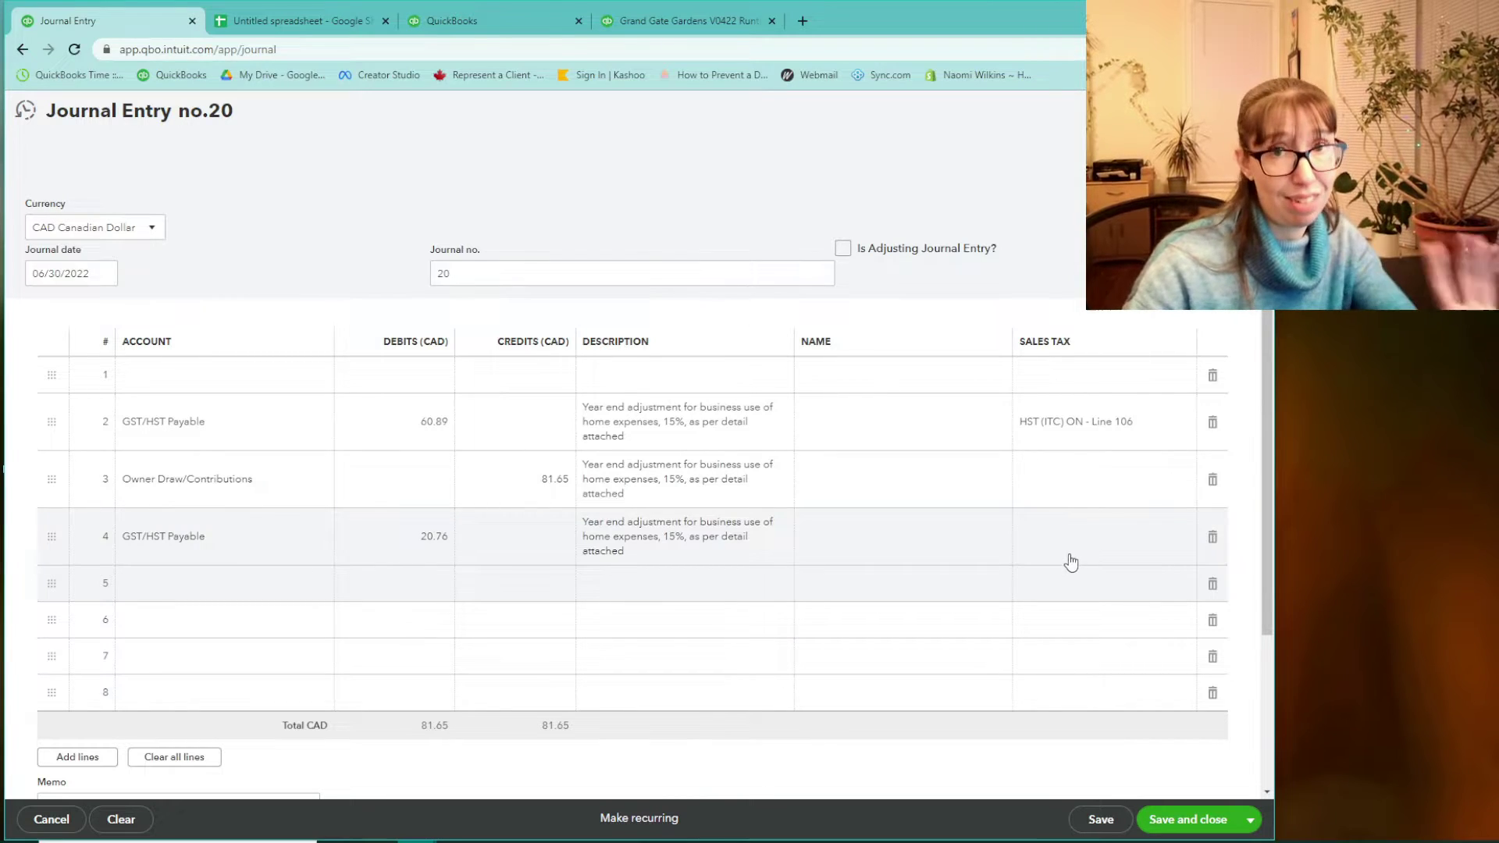
- Compare GST/HST Payable on the June 30, 2022 balance sheet with the April 1 - June 30, 2022 amount in the Sales Tax centre
left_click(486, 22)
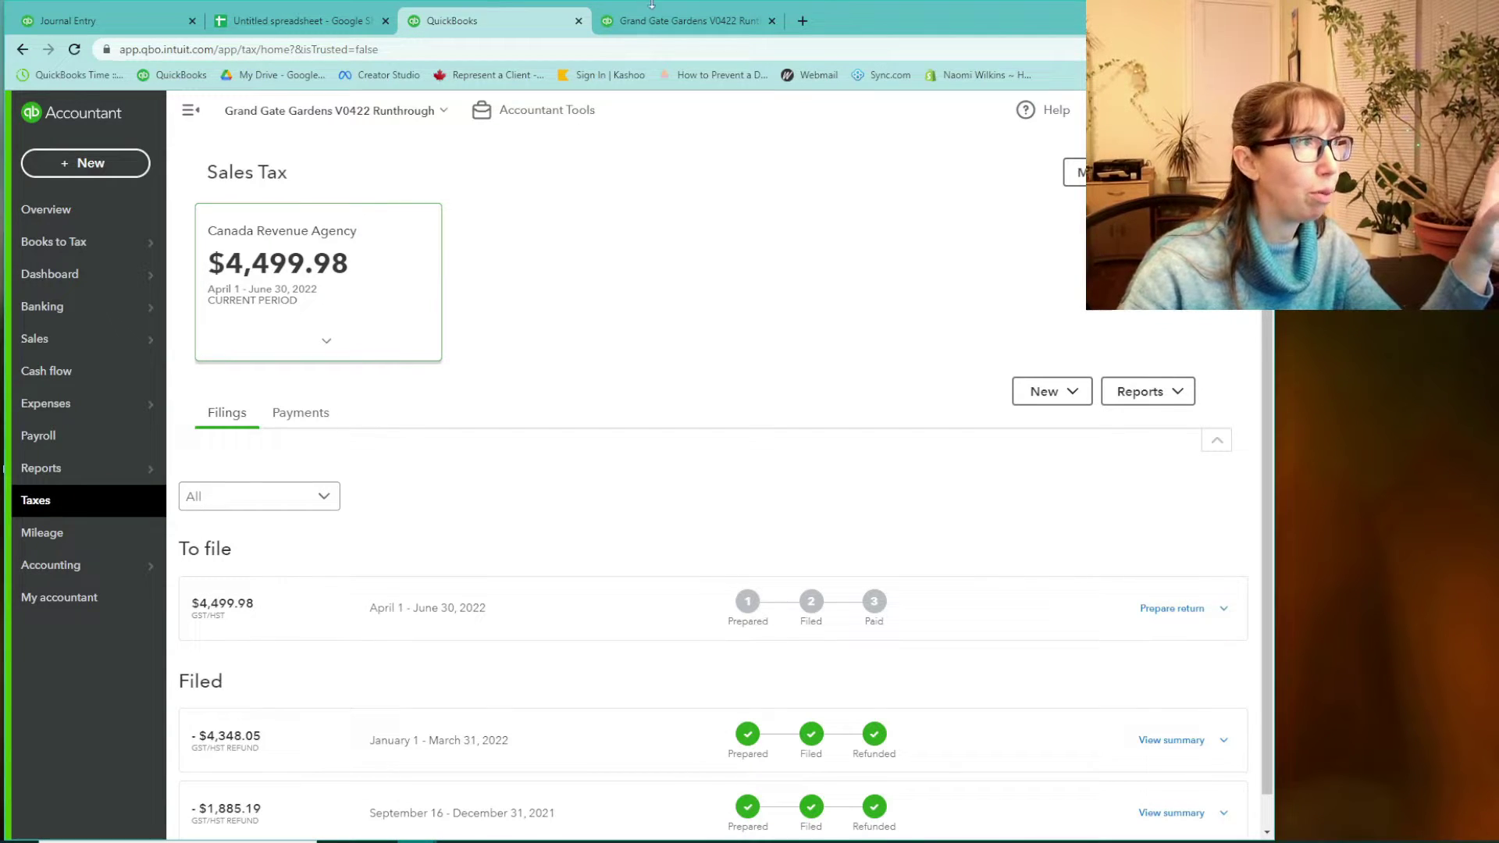
left_click(677, 24)
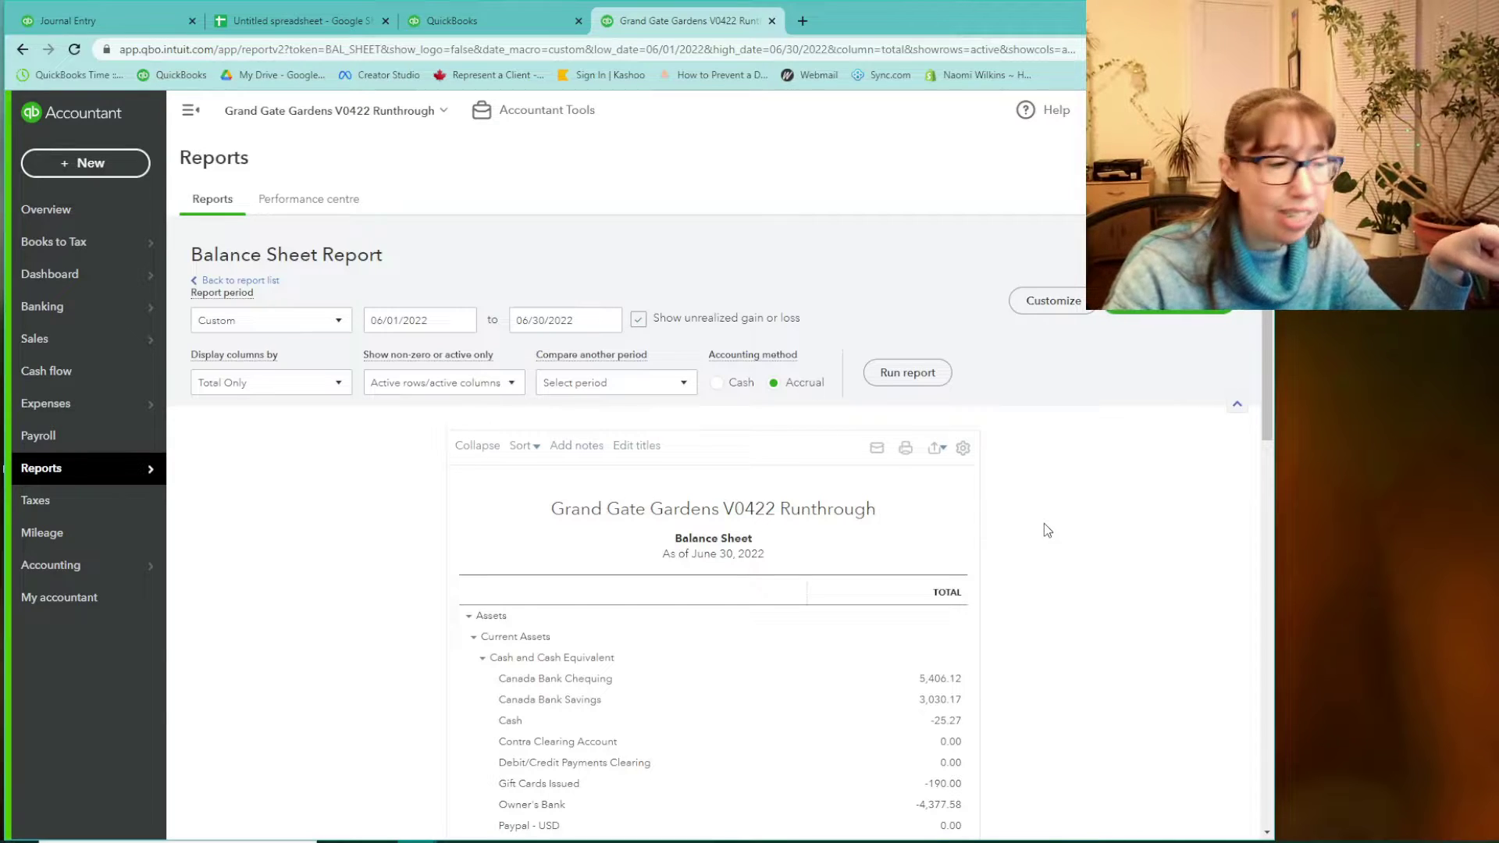
scroll(851, 532, "down", 12)
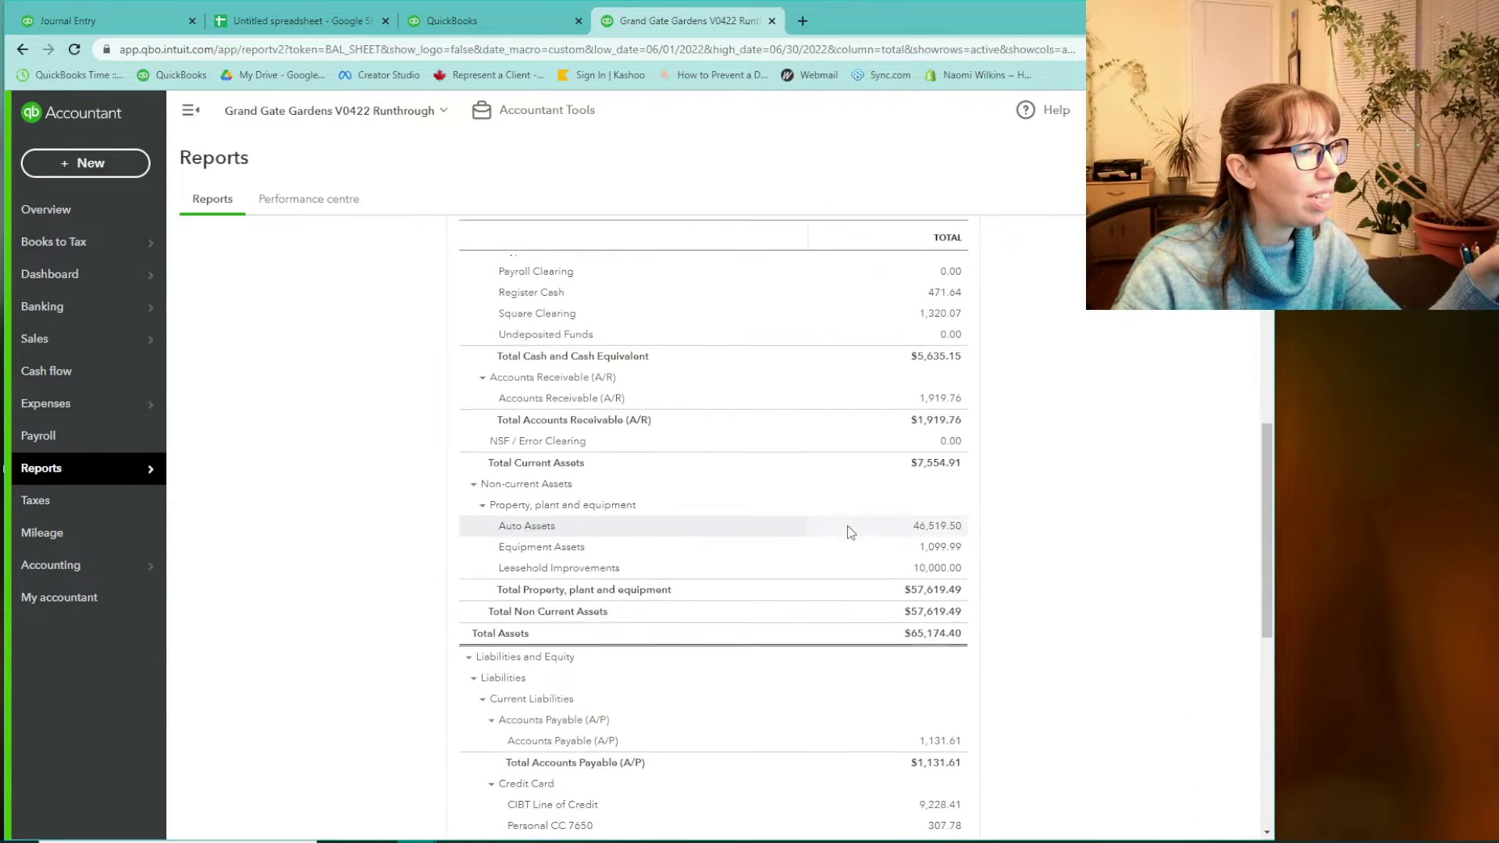
scroll(851, 533, "down", 2)
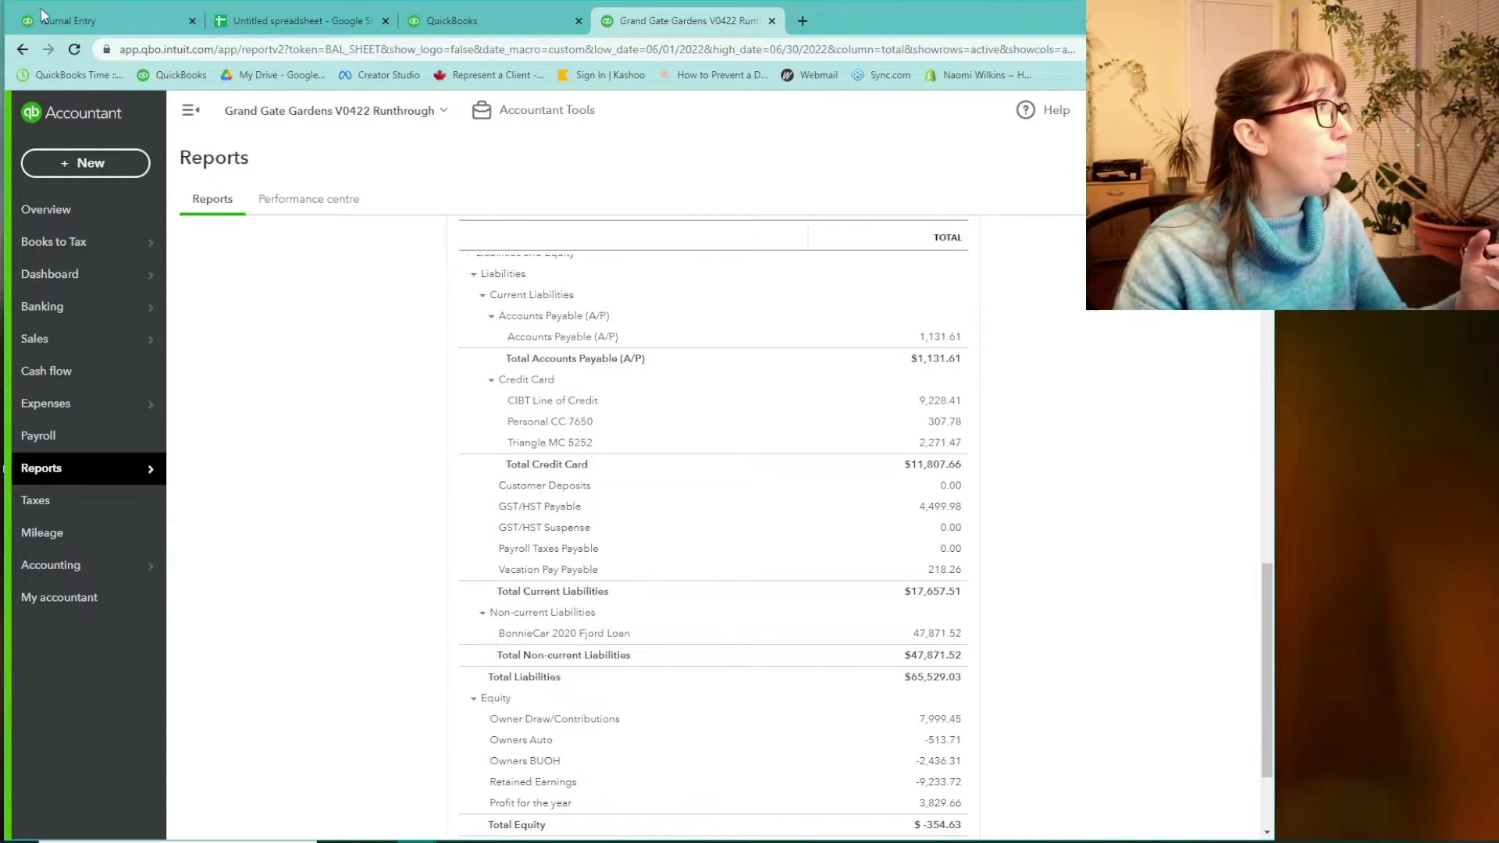
left_click(500, 21)
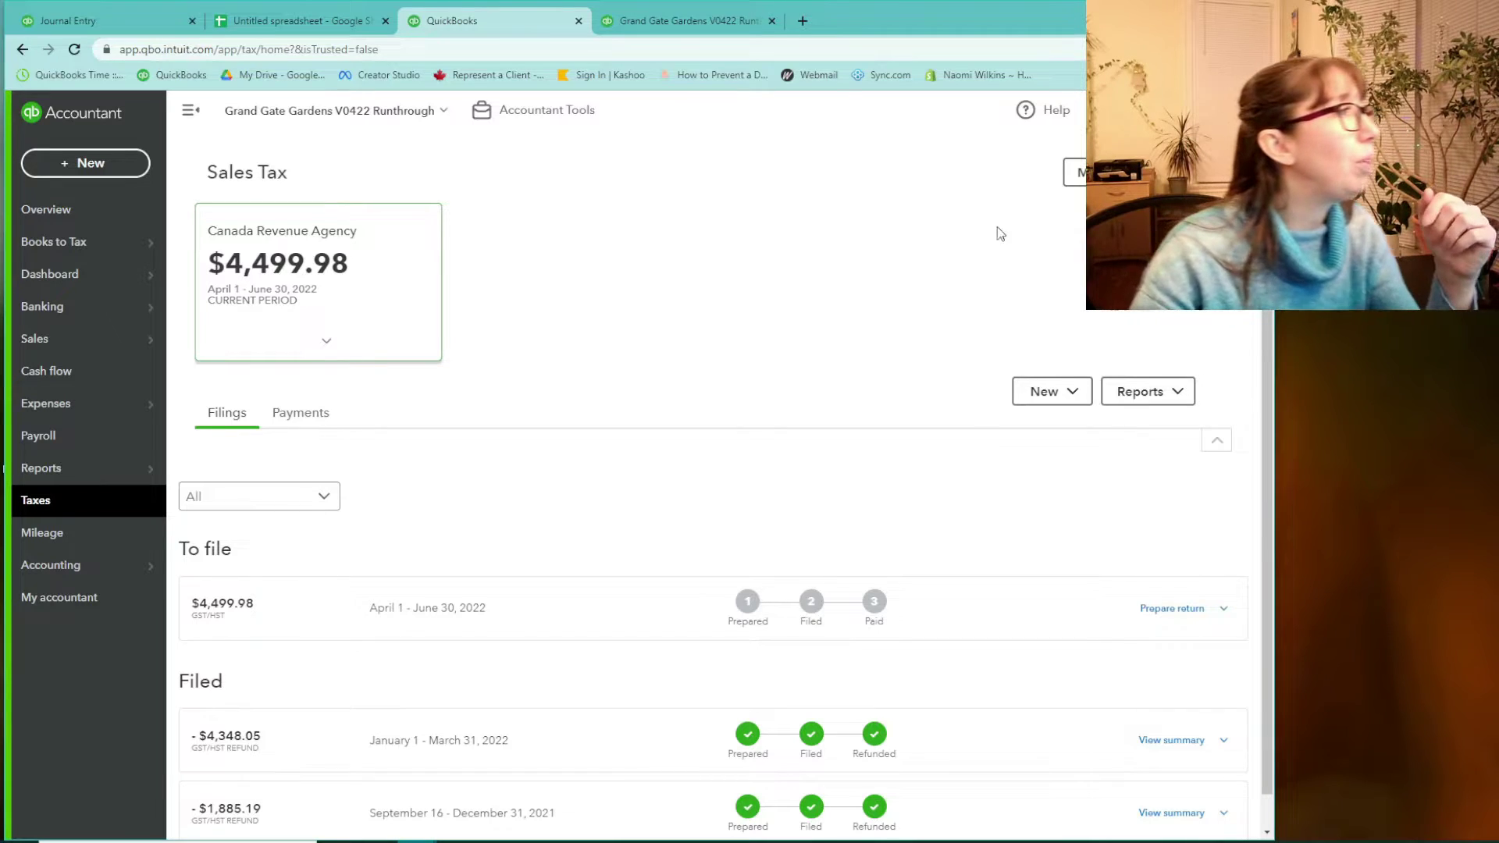
left_click(727, 21)
scroll(645, 332, "up", 7)
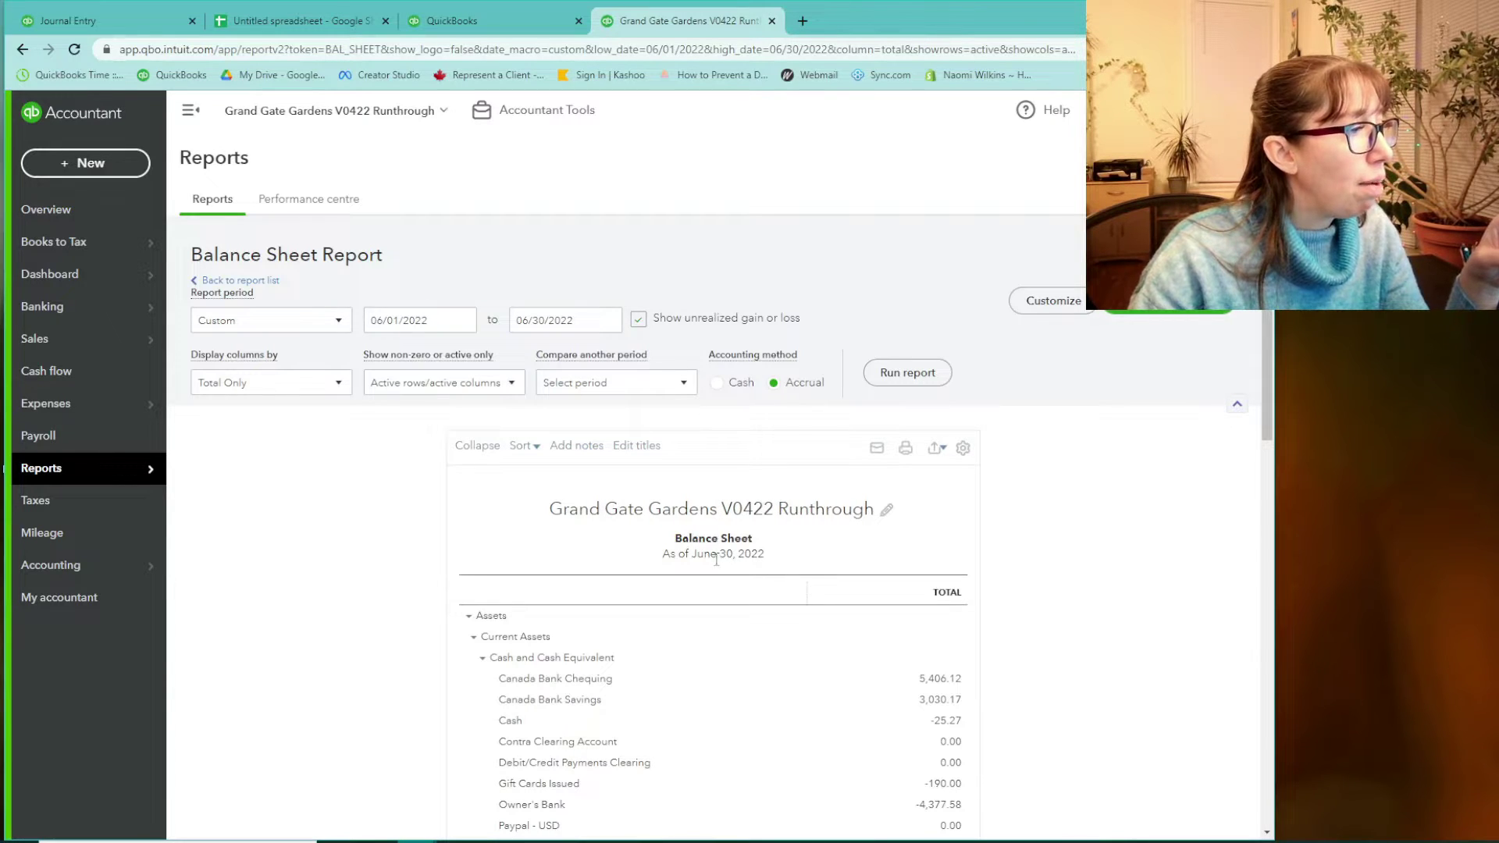
left_click(457, 21)
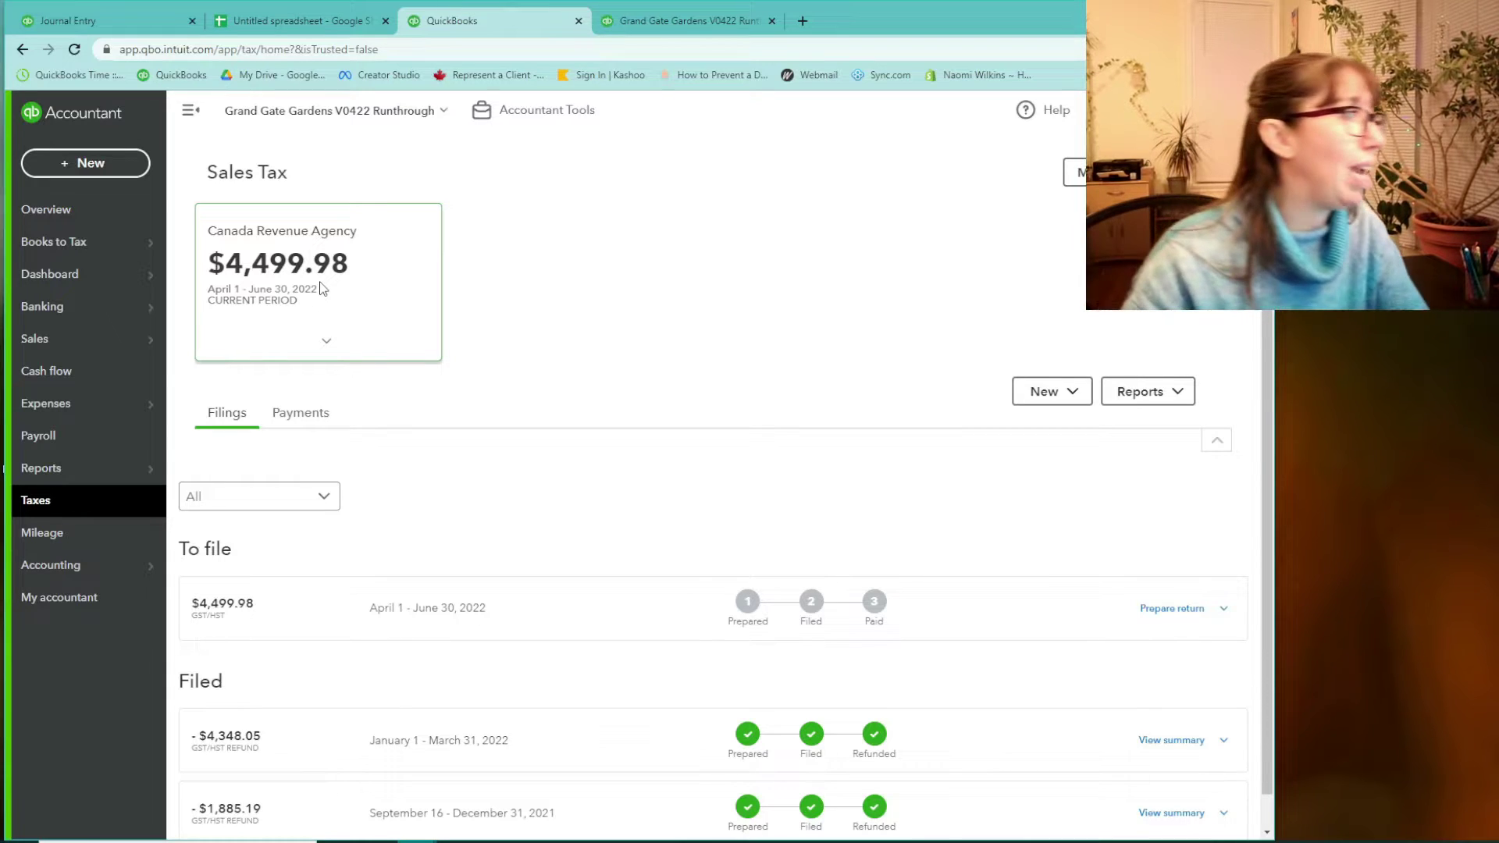
- Save journal entry no. 20 and reload the Sales Tax page
key("ctrl+1")
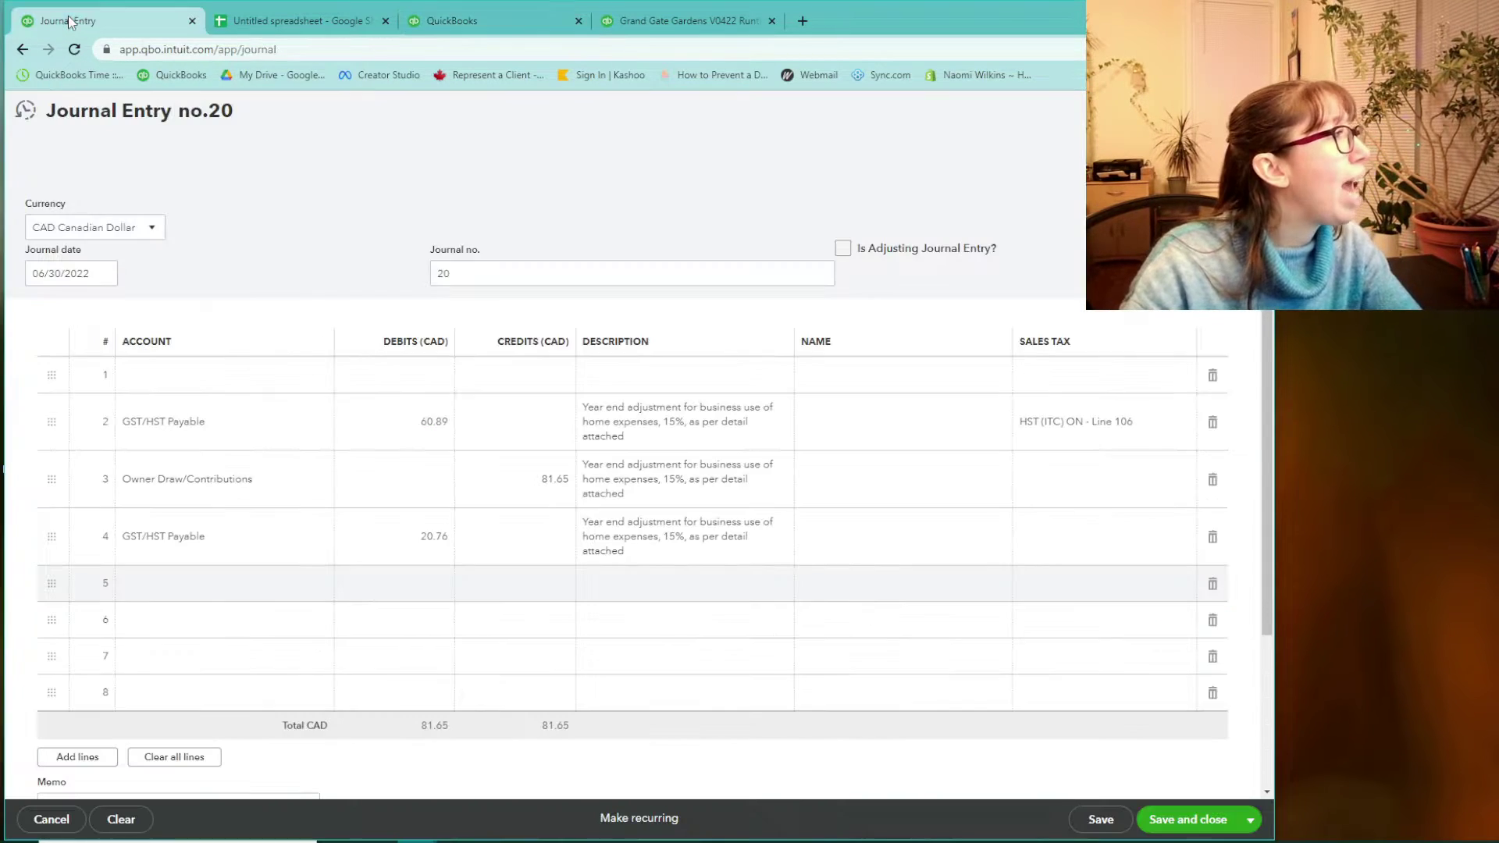
left_click(1105, 828)
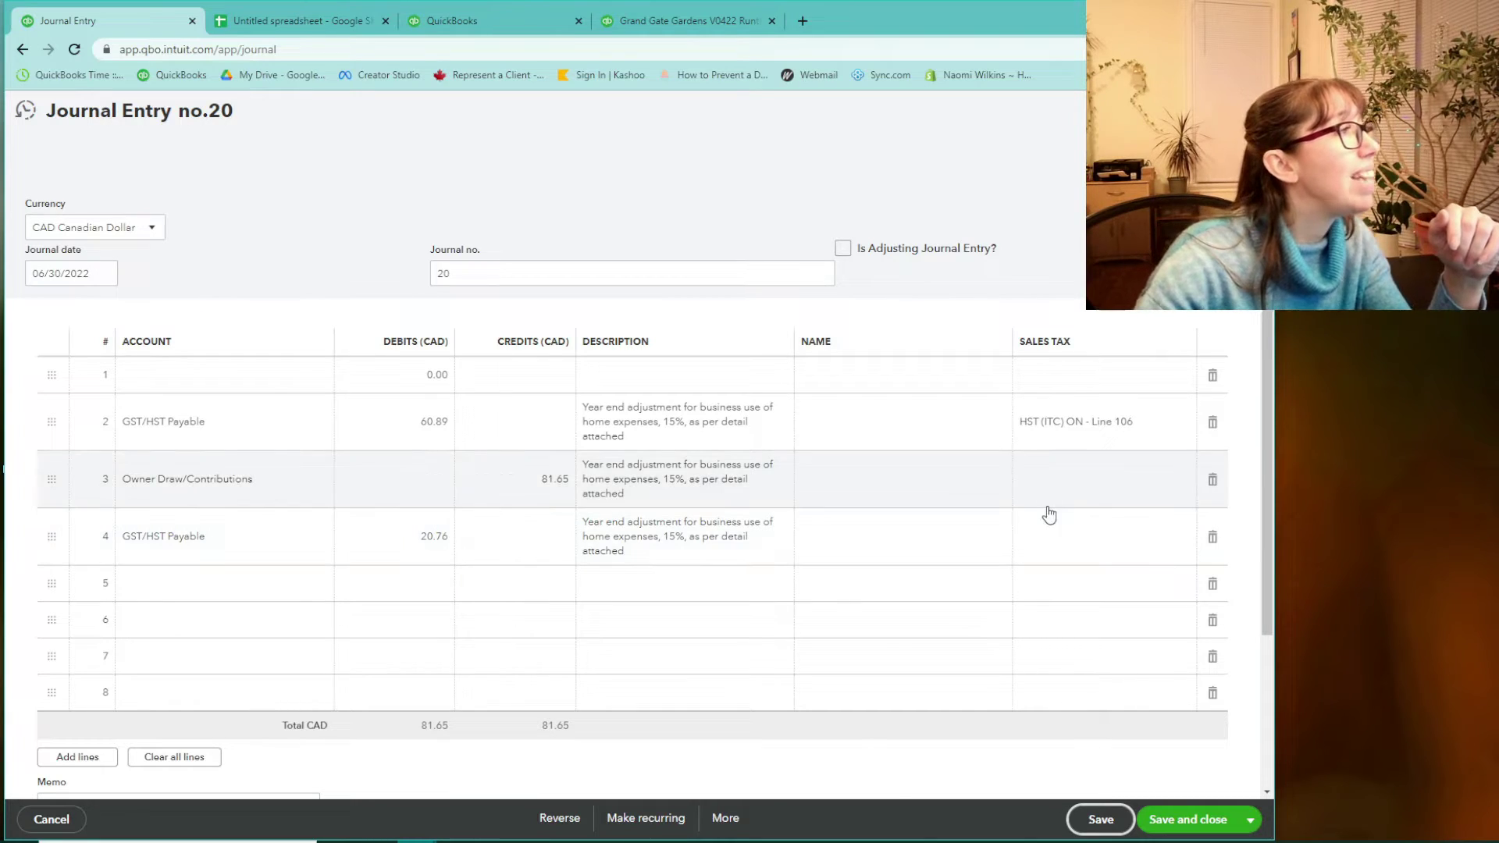
left_click(473, 26)
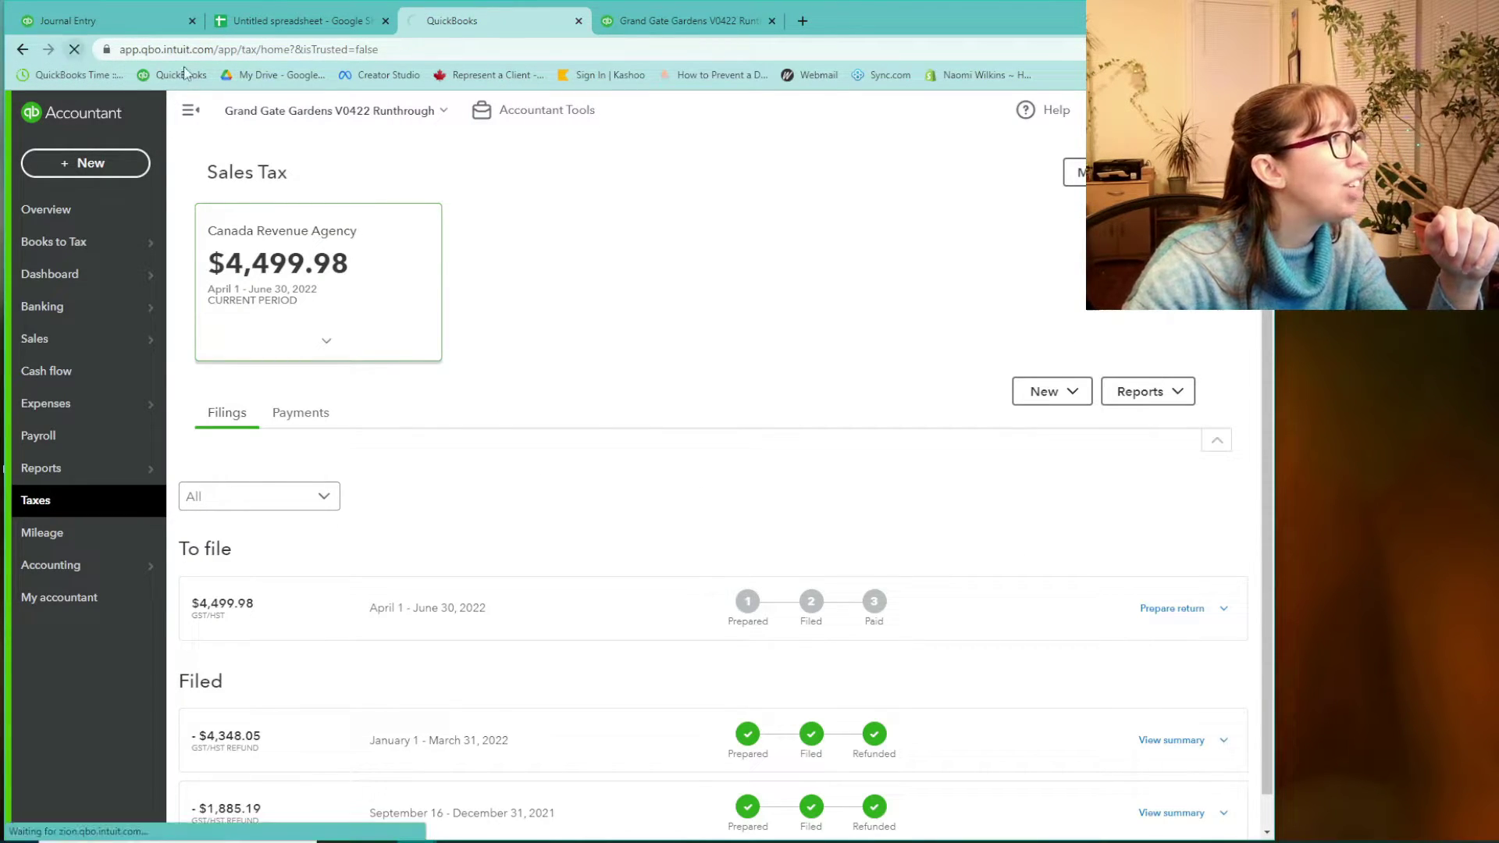
- Check the refreshed sales tax amount and the reloaded balance sheet's GST/HST Payable against the expected balance calculated on Sheet1
left_click(265, 26)
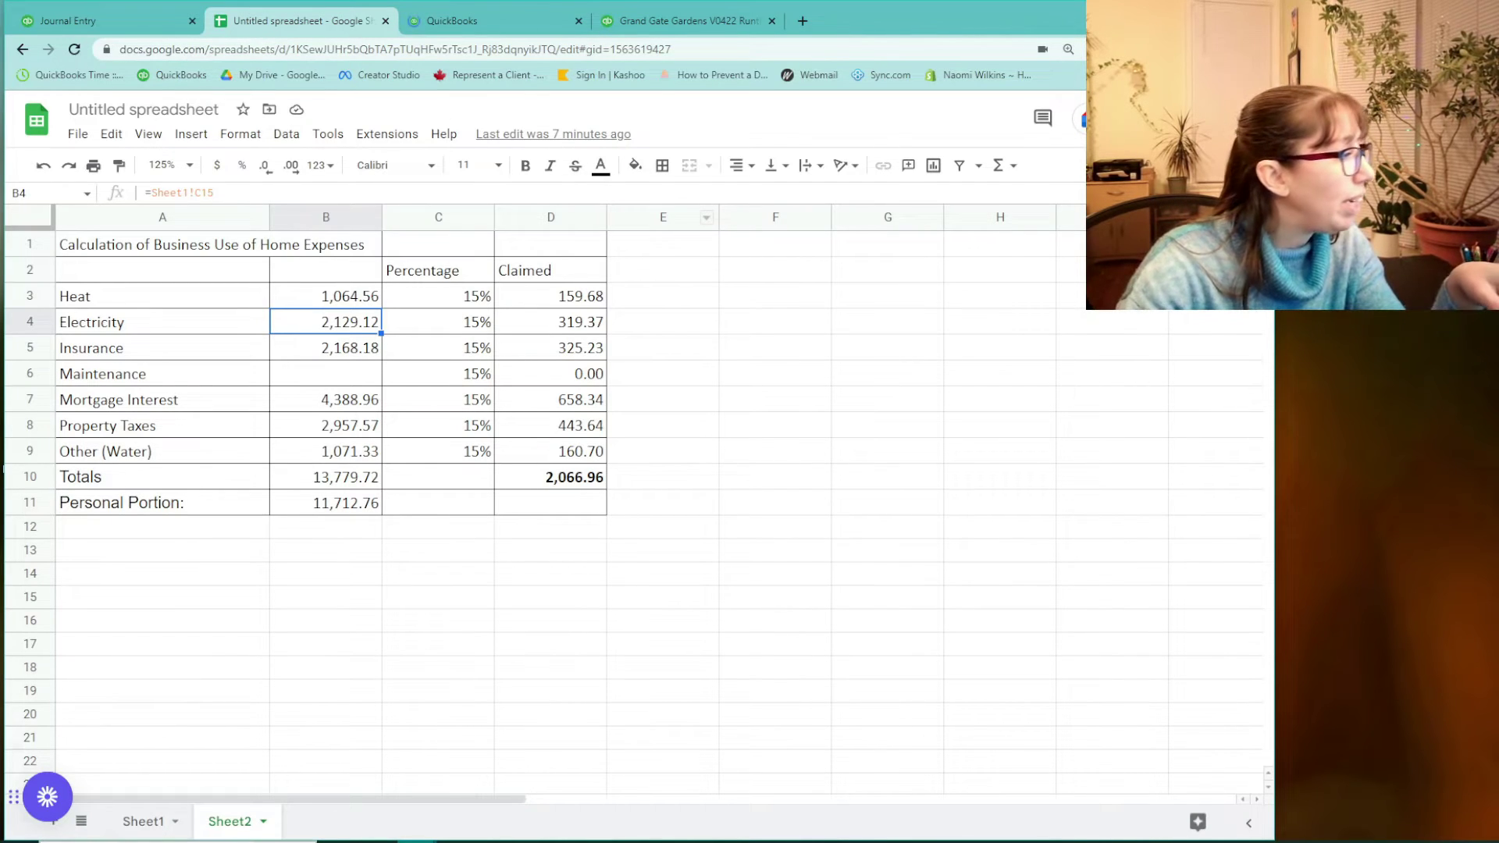
left_click(145, 822)
left_click(792, 438)
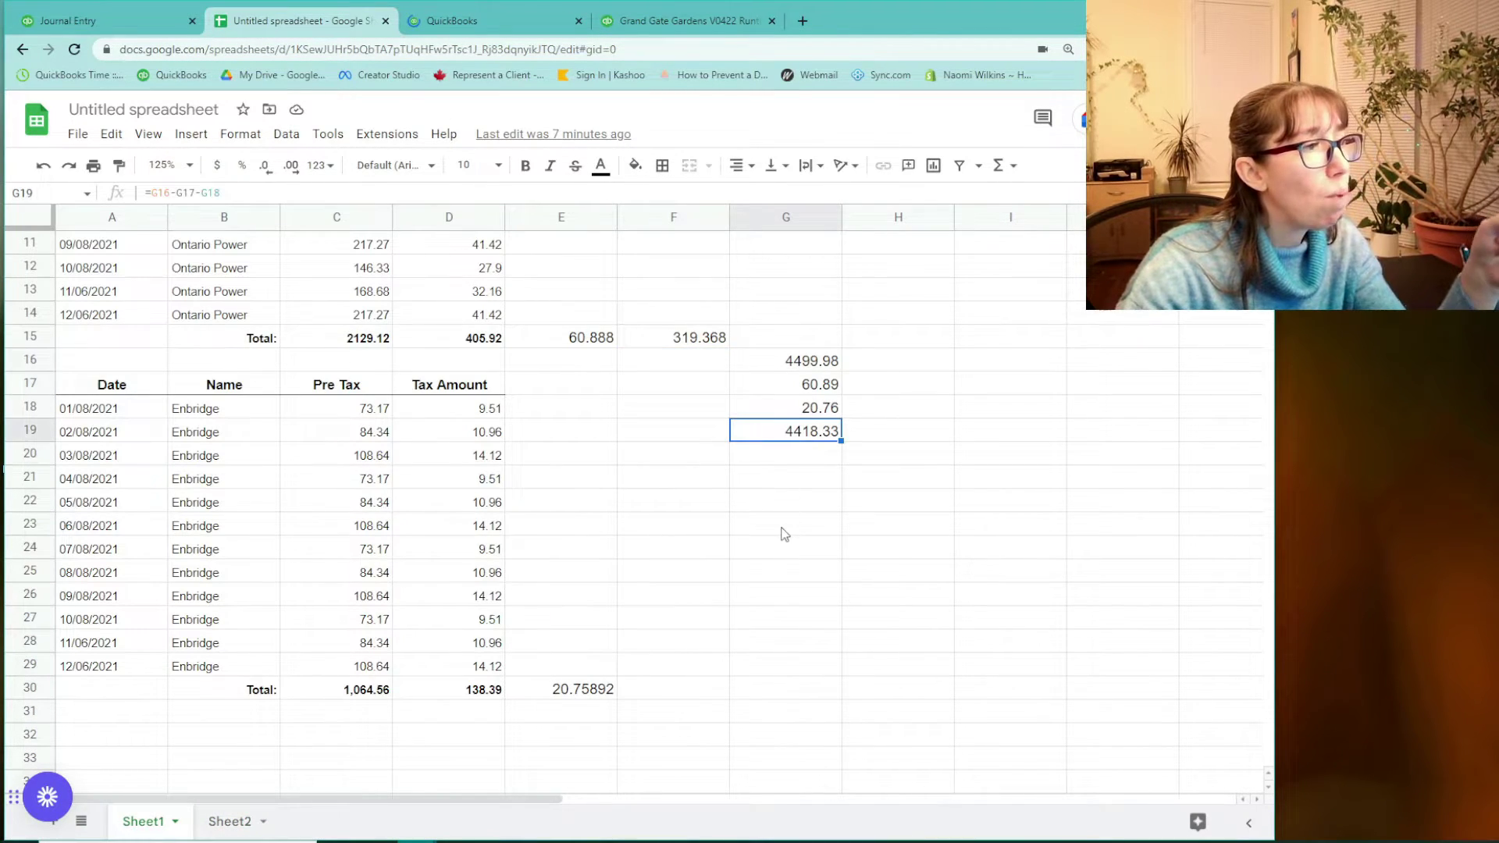
left_click(515, 31)
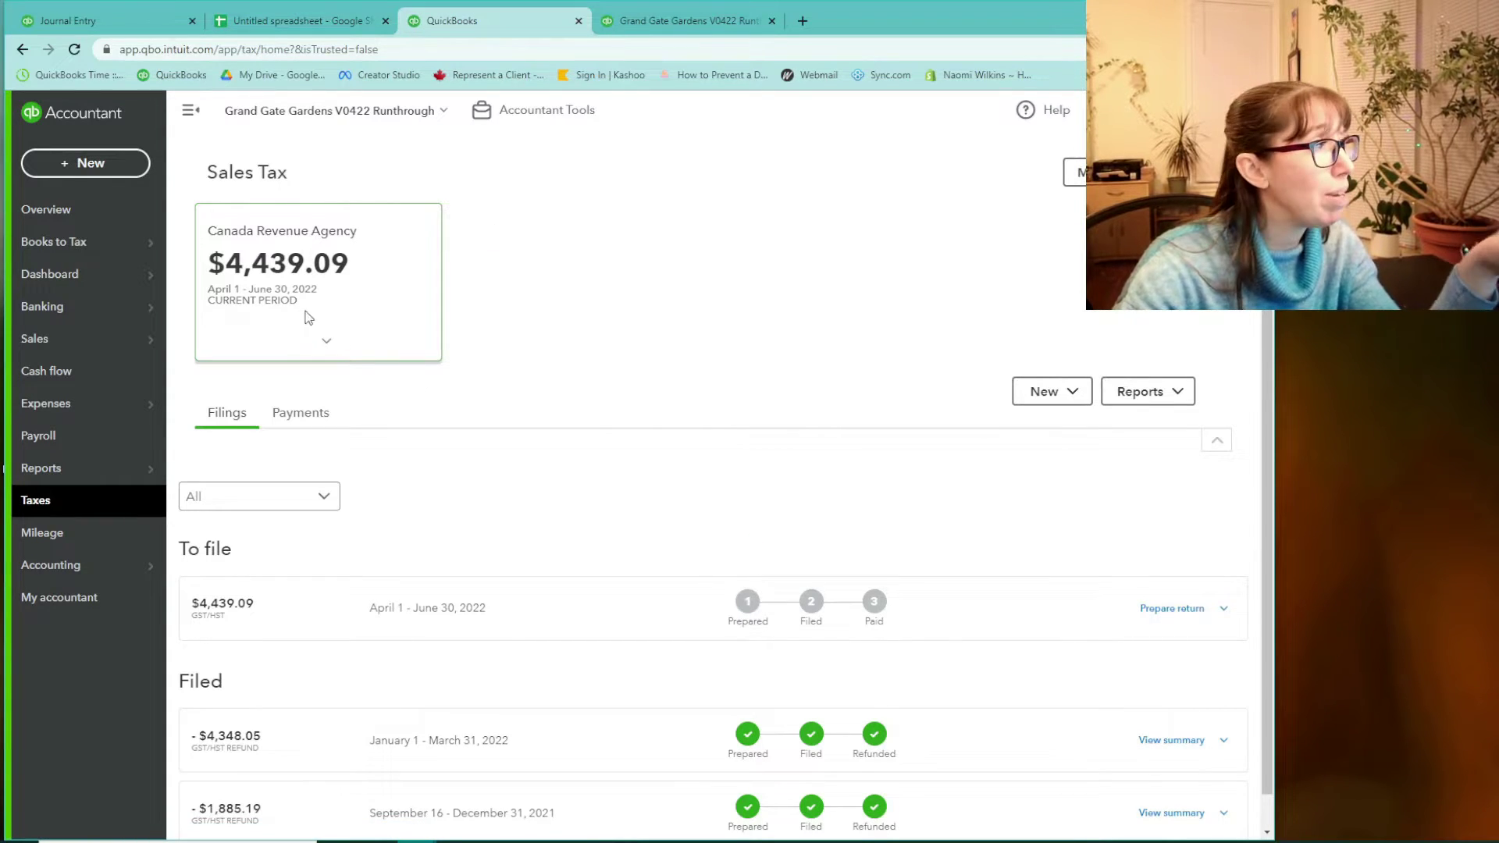
left_click(665, 11)
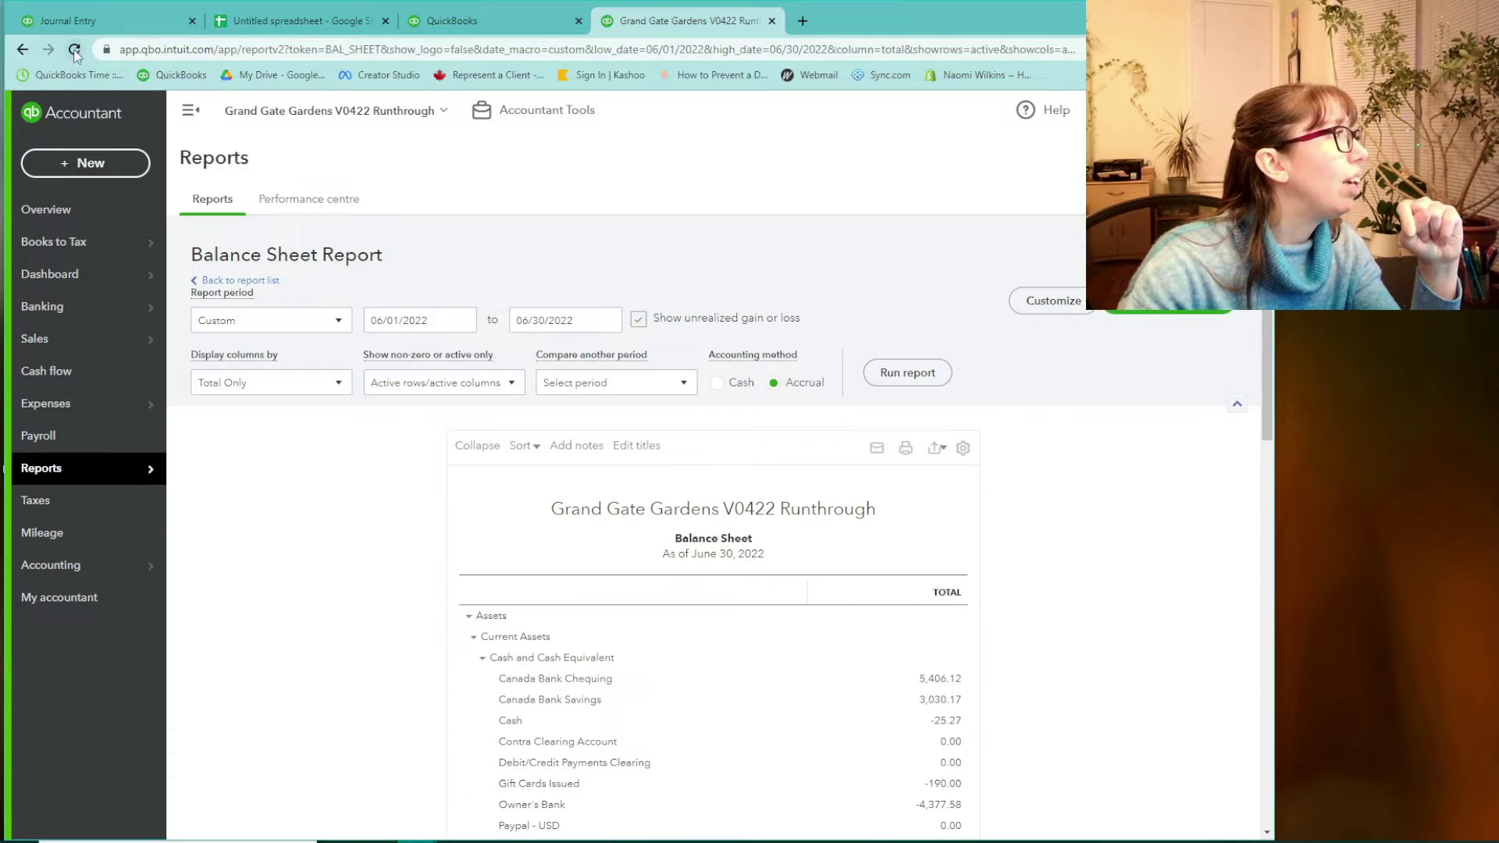
scroll(851, 601, "down", 8)
scroll(853, 601, "down", 4)
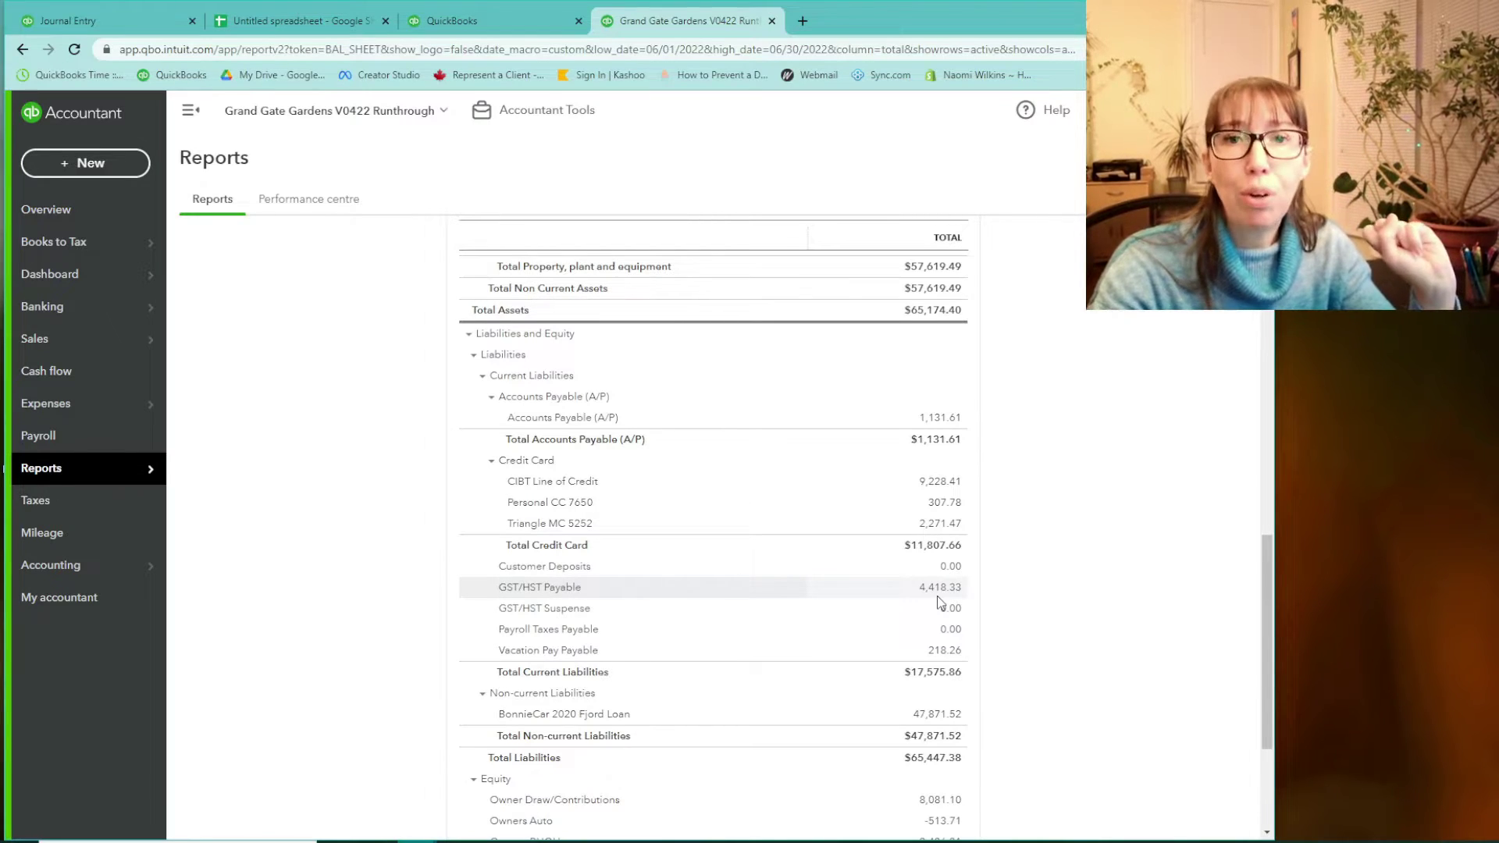
left_click(334, 19)
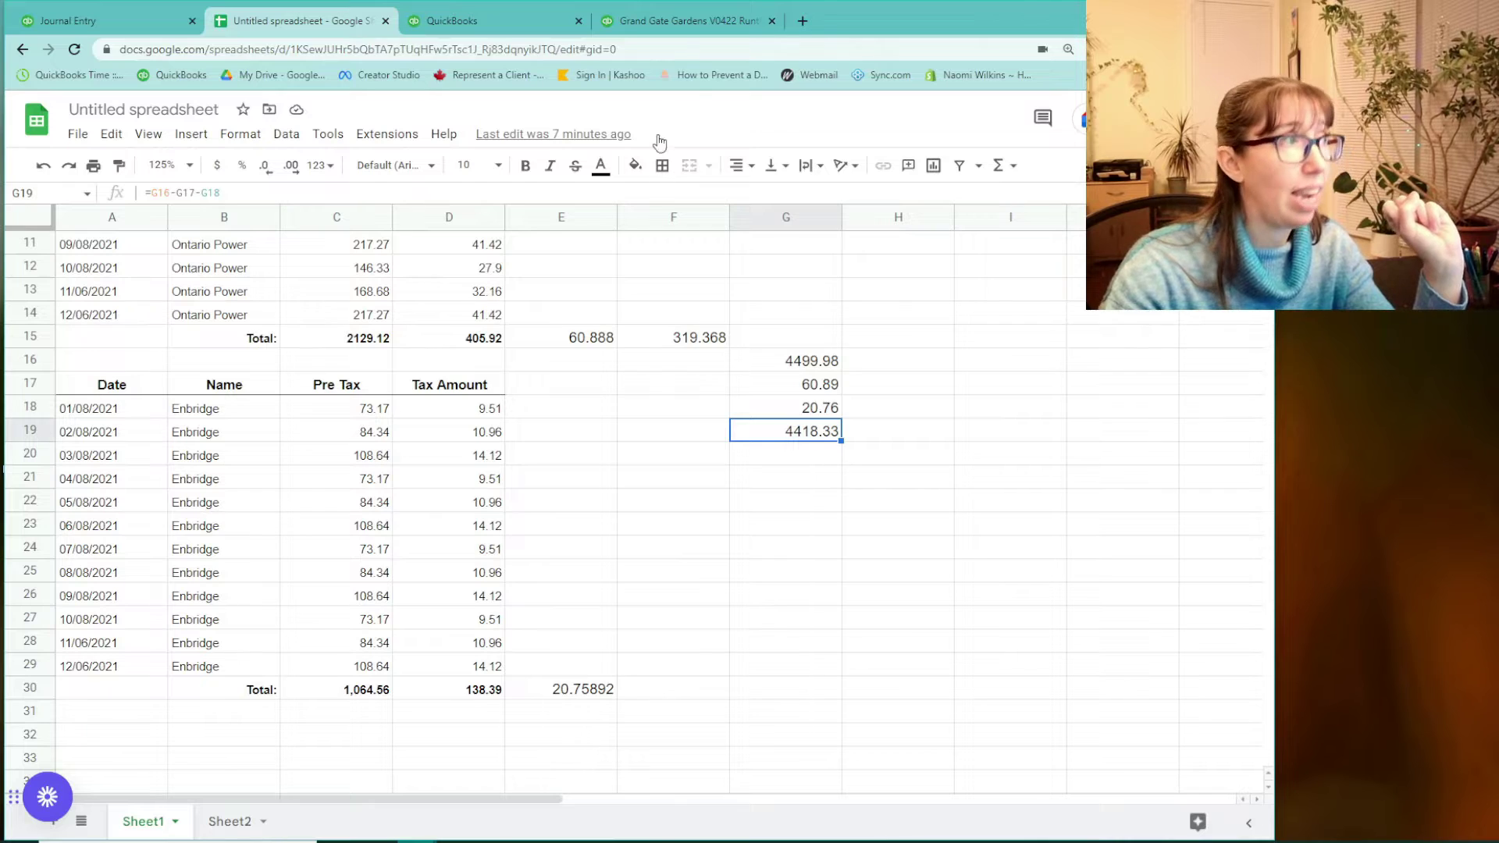
left_click(687, 21)
left_click(499, 24)
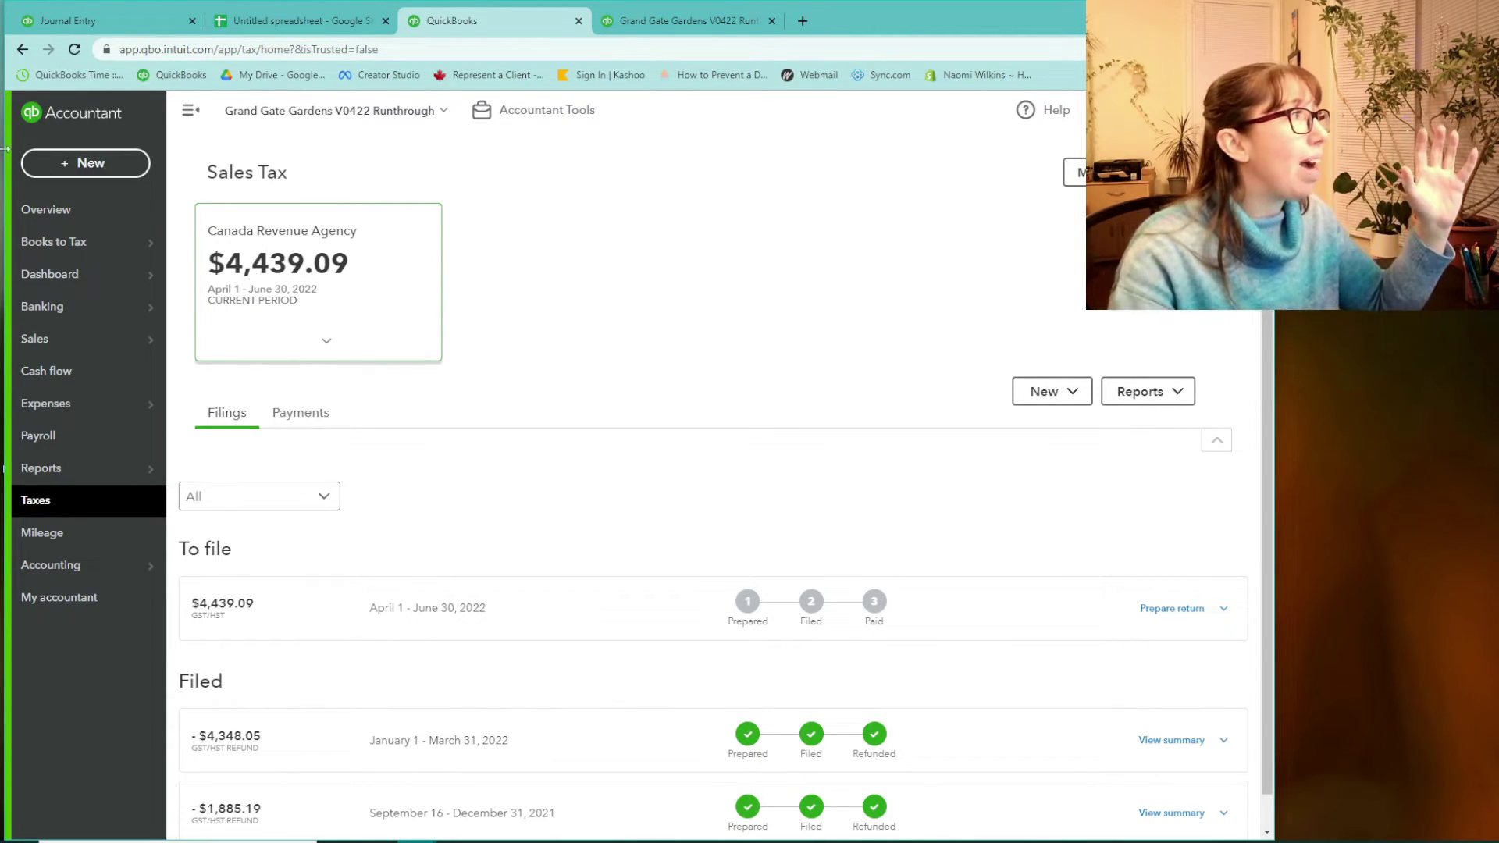
- Open the April - June 2022 GST/HST return's Line 106 input tax credit detail and find journal entry 20
left_click(110, 20)
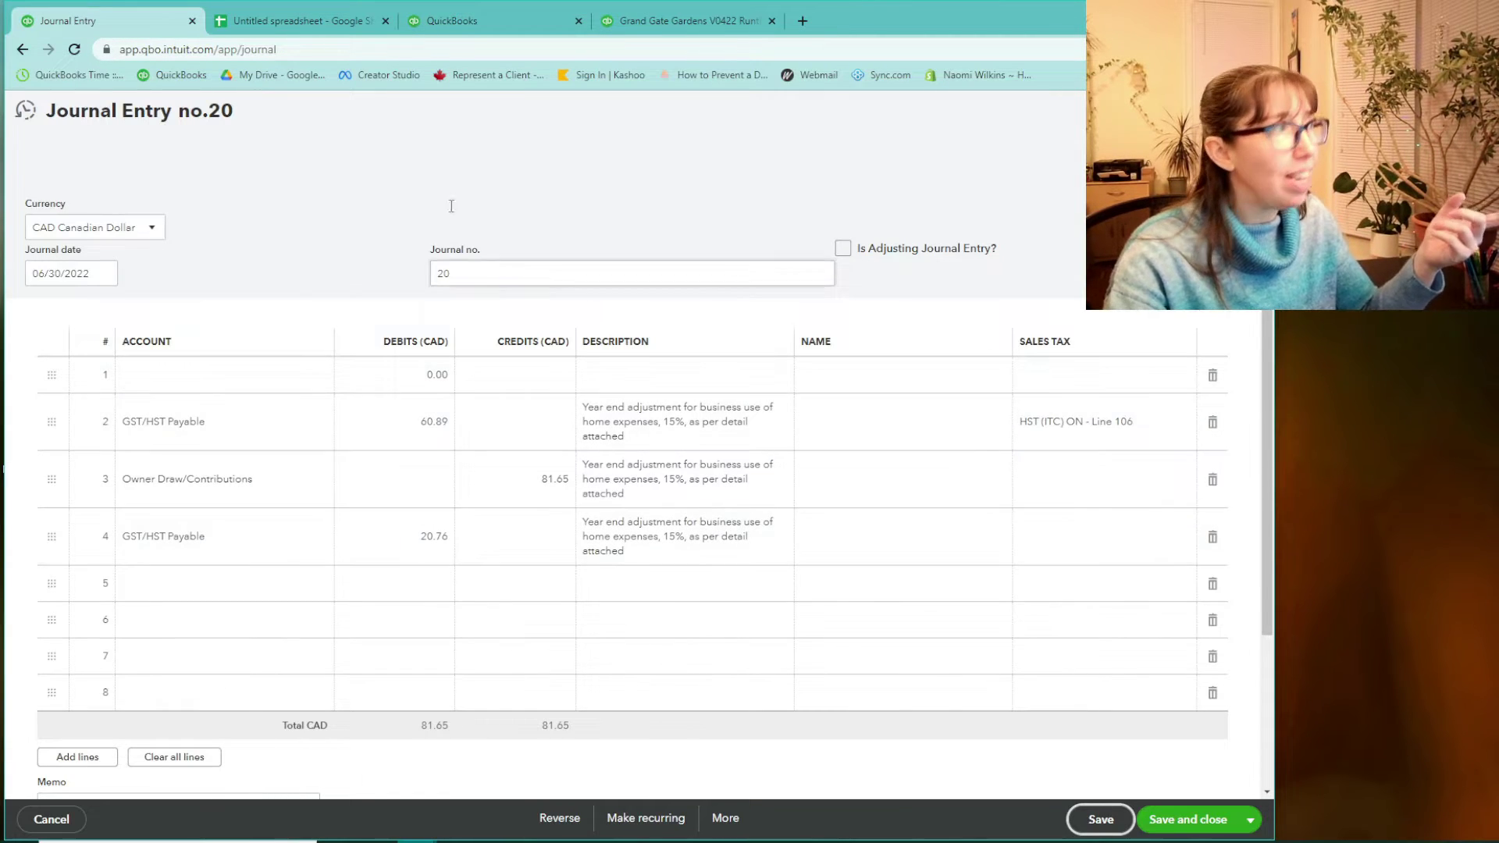
left_click(363, 23)
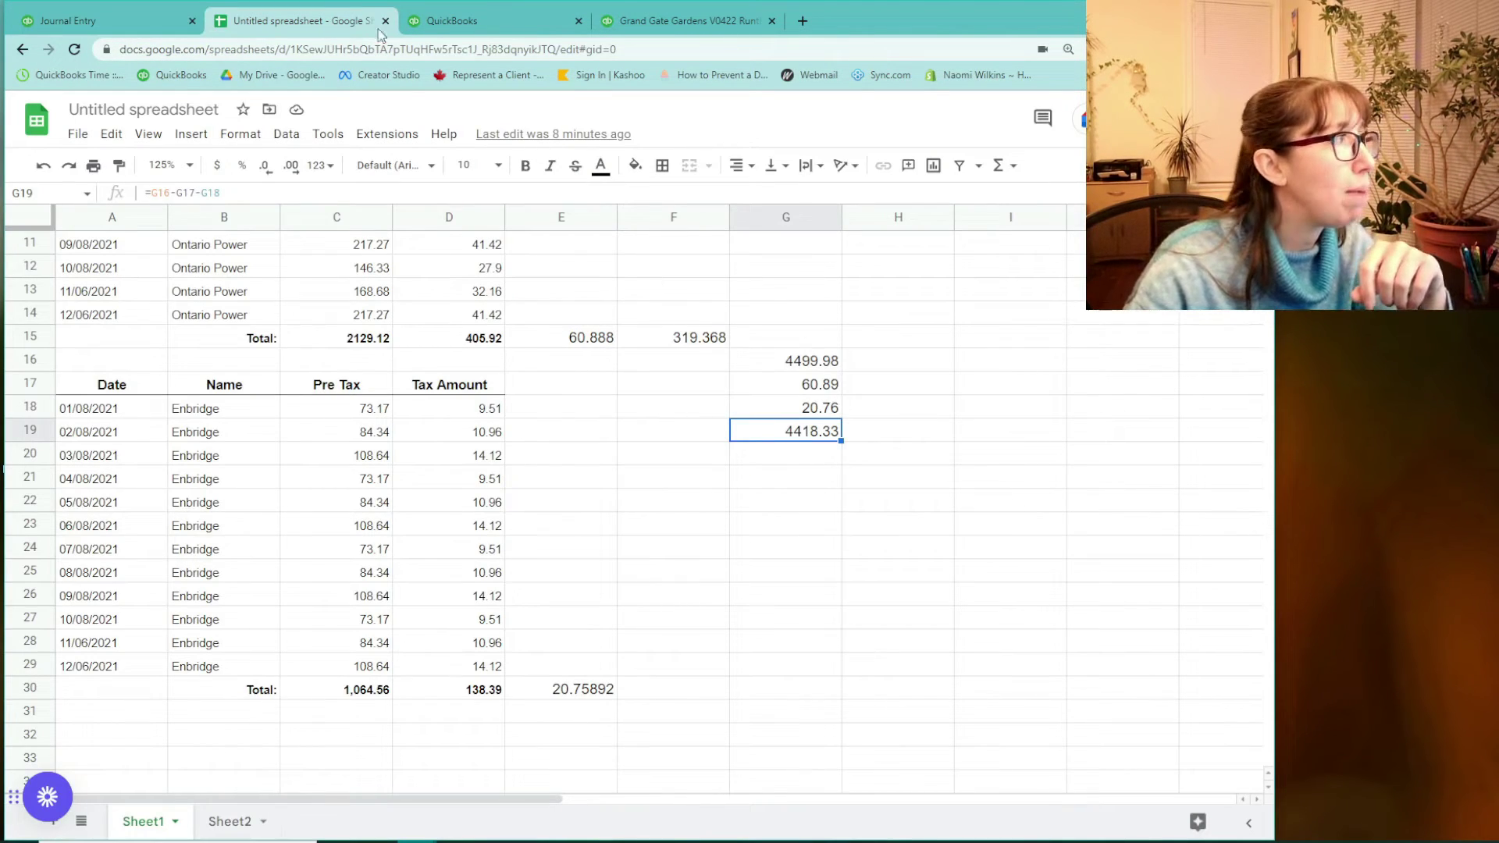
left_click(75, 21)
left_click(453, 21)
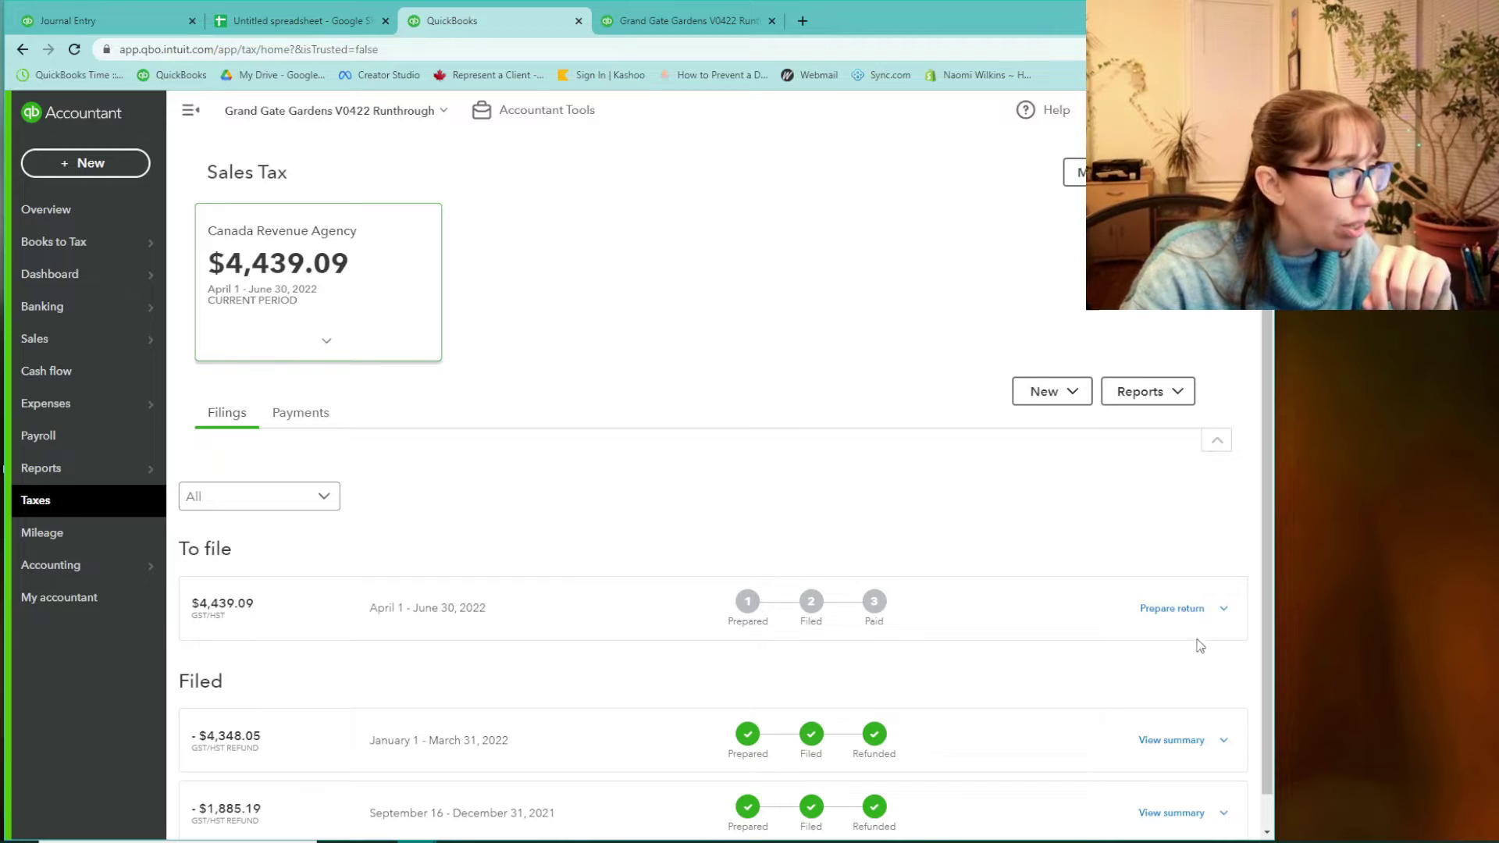
left_click(1171, 609)
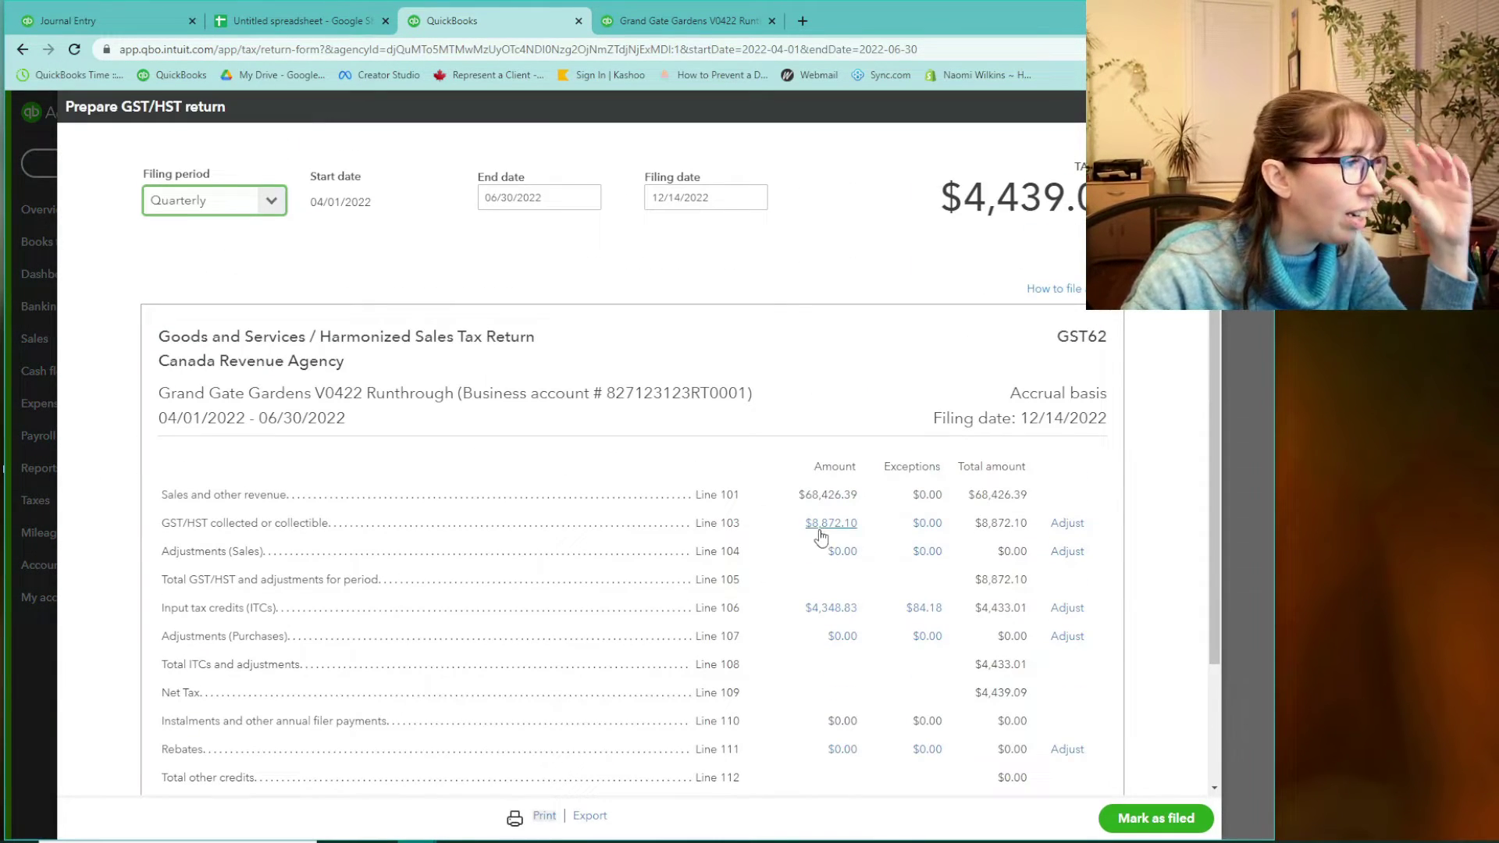
left_click(847, 615)
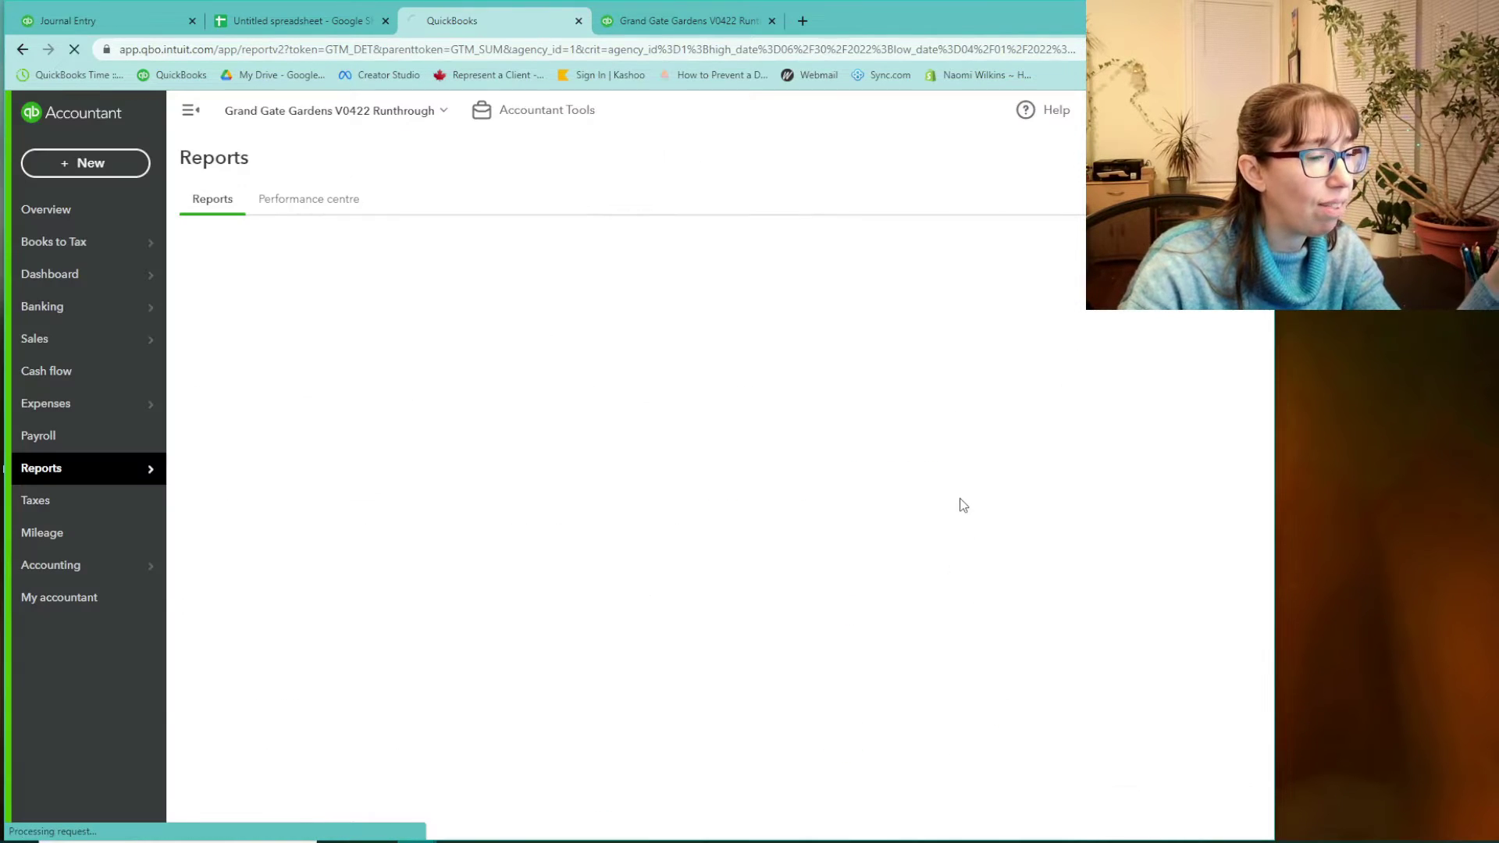
scroll(960, 546, "down", 10)
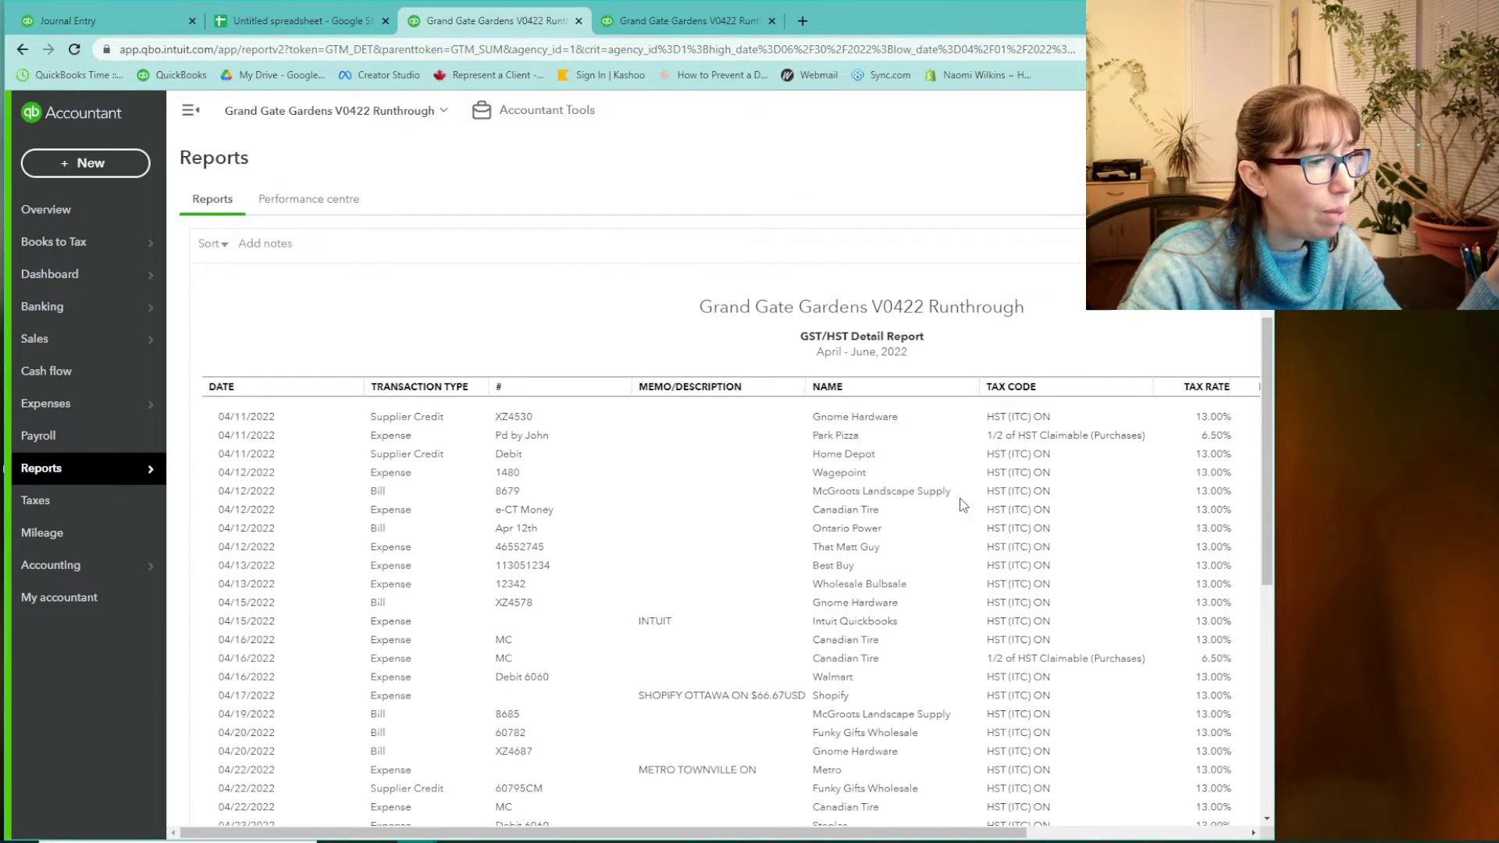
scroll(934, 620, "down", 10)
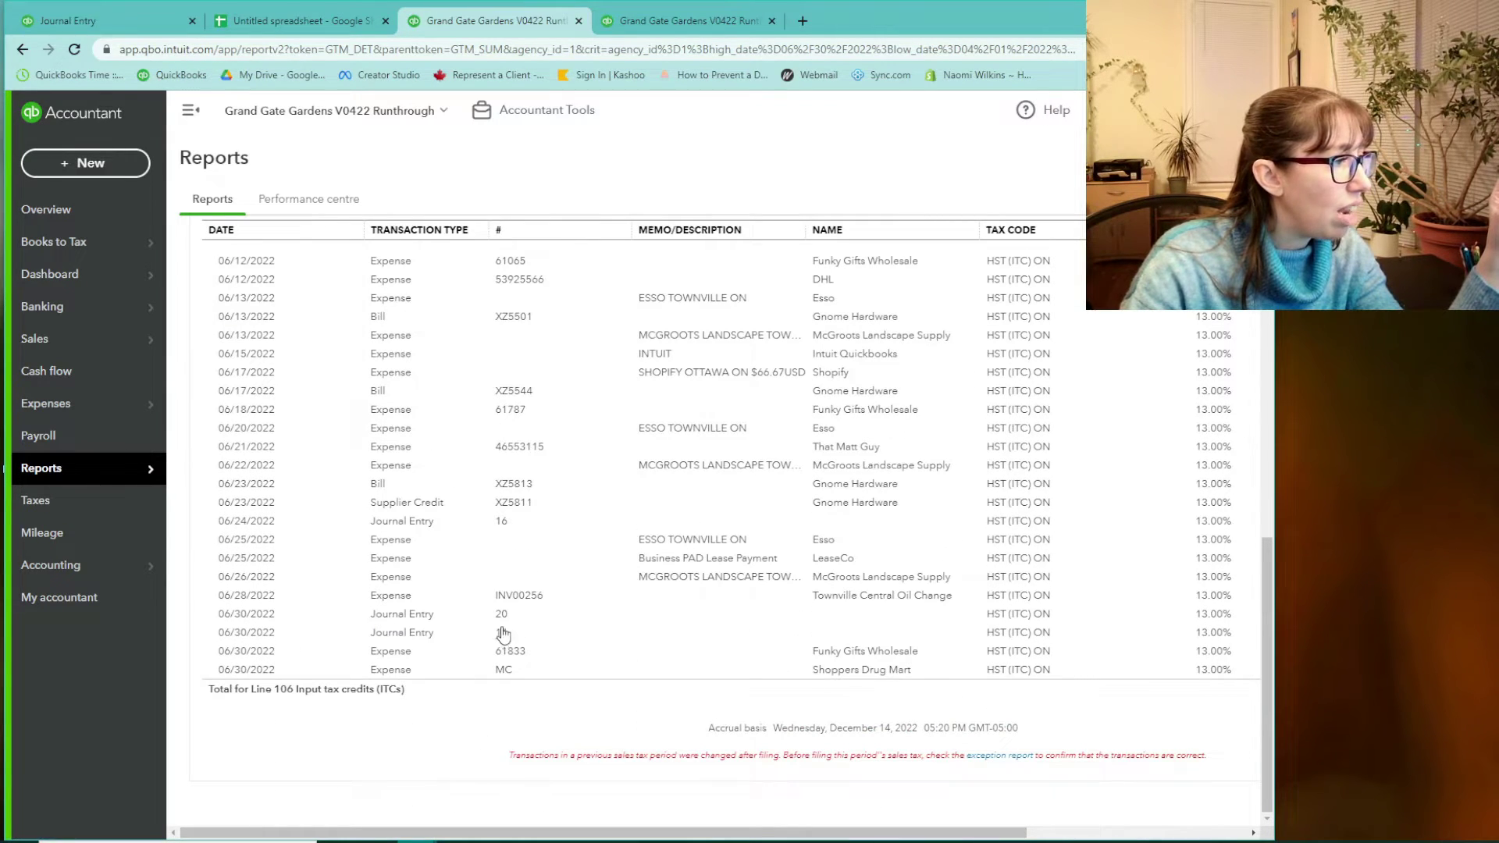
- Compare journal entry 20's tax amount in the GST/HST Detail Report with the entry's two GST/HST Payable lines
left_click(133, 21)
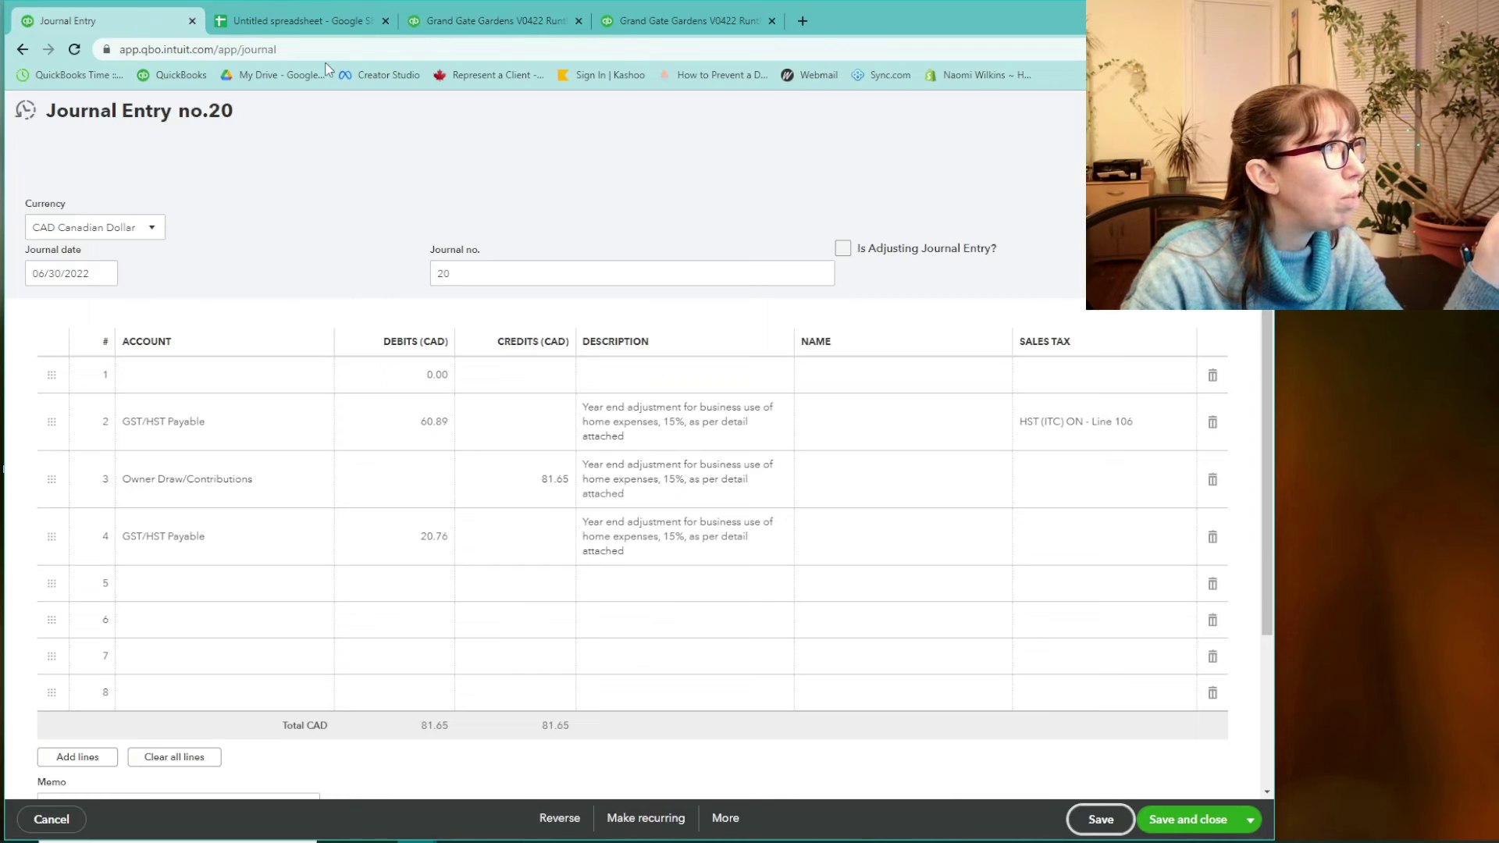
left_click(442, 23)
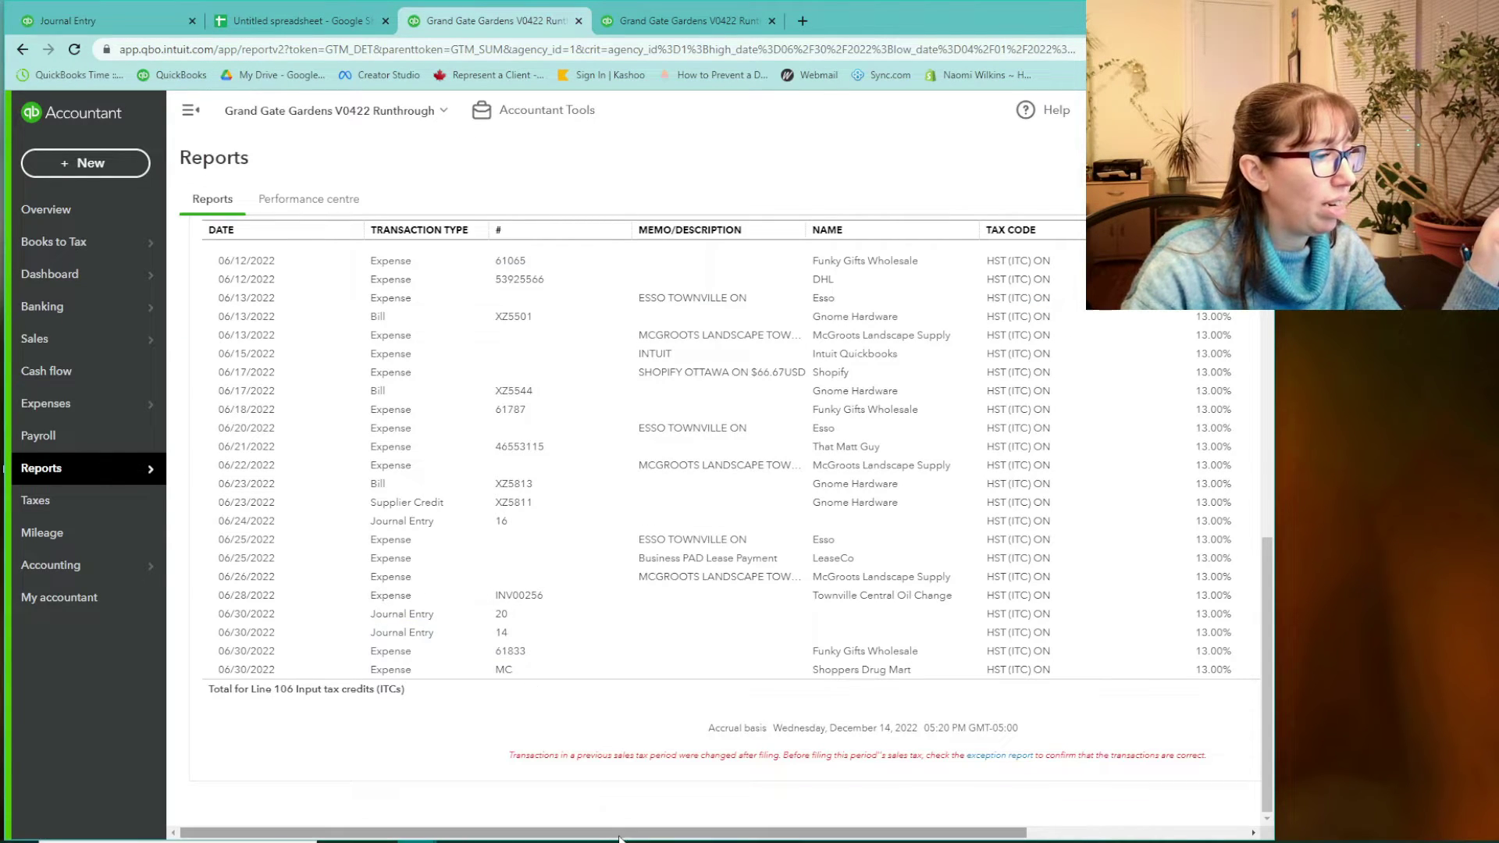
left_click_drag(623, 833, 1072, 838)
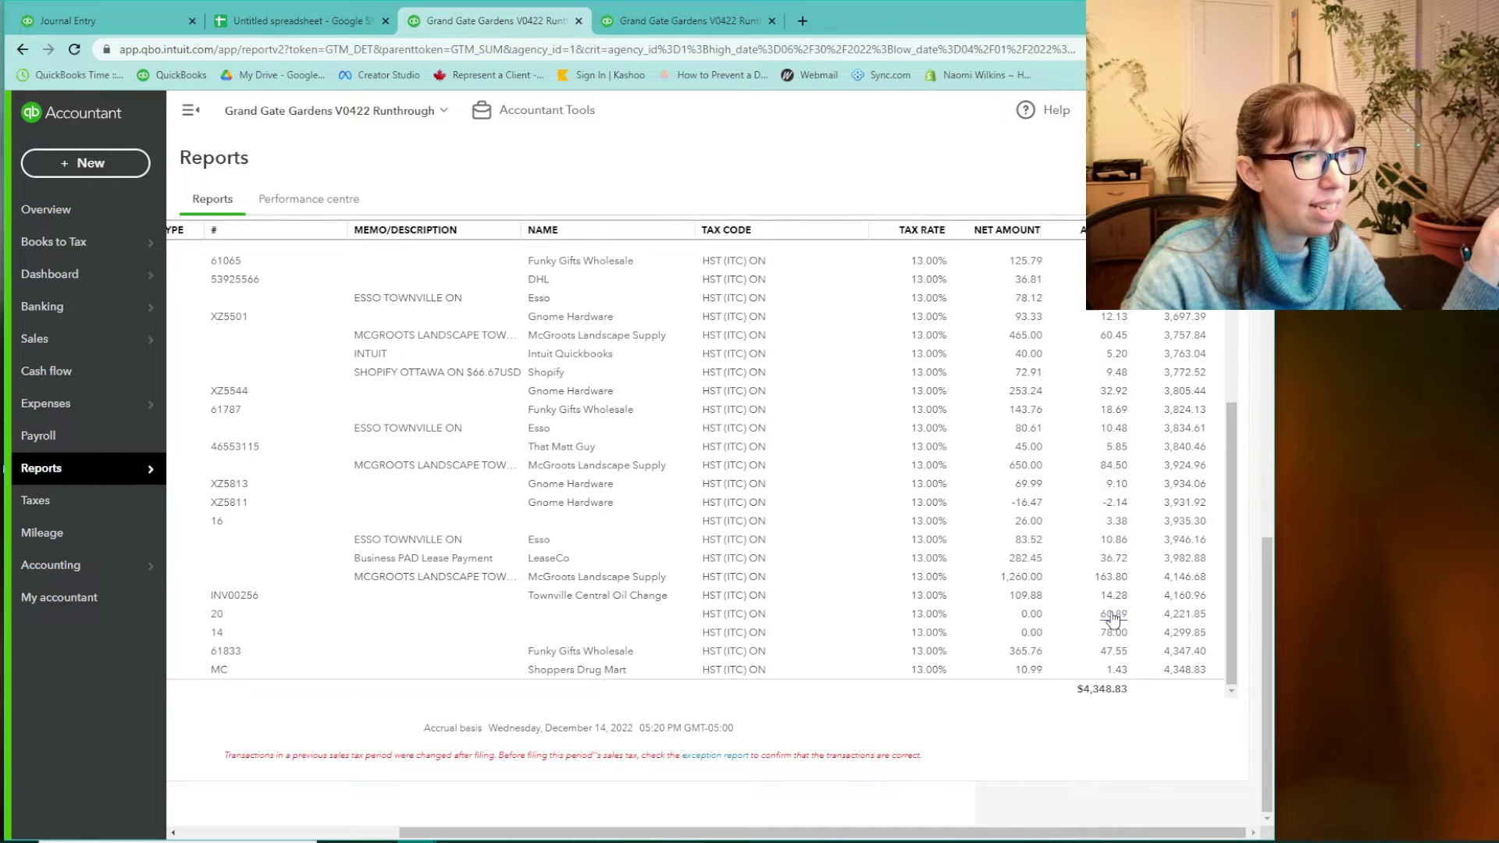
key("ctrl+1")
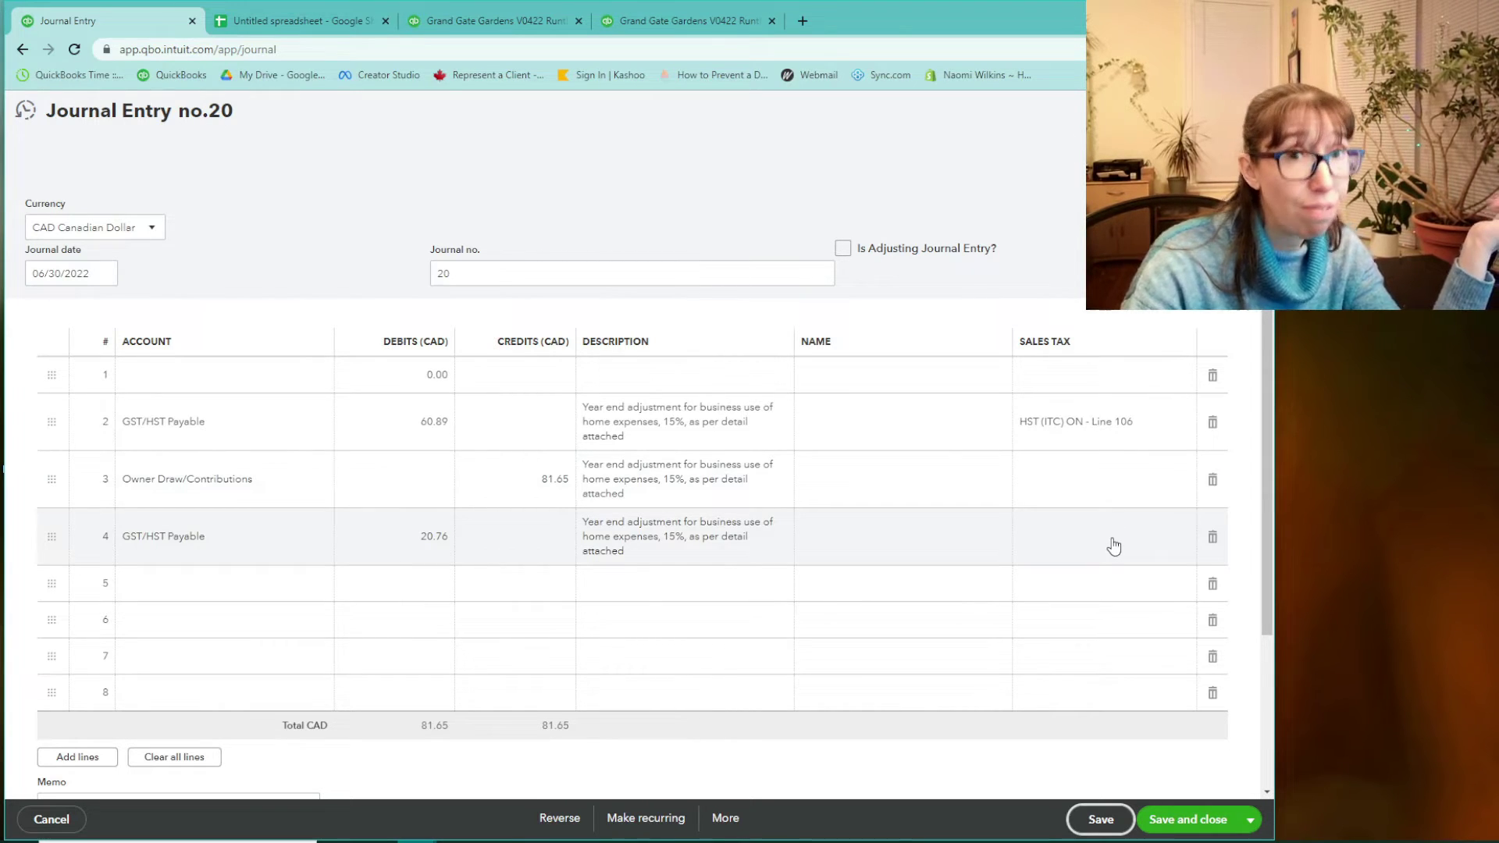
left_click(433, 6)
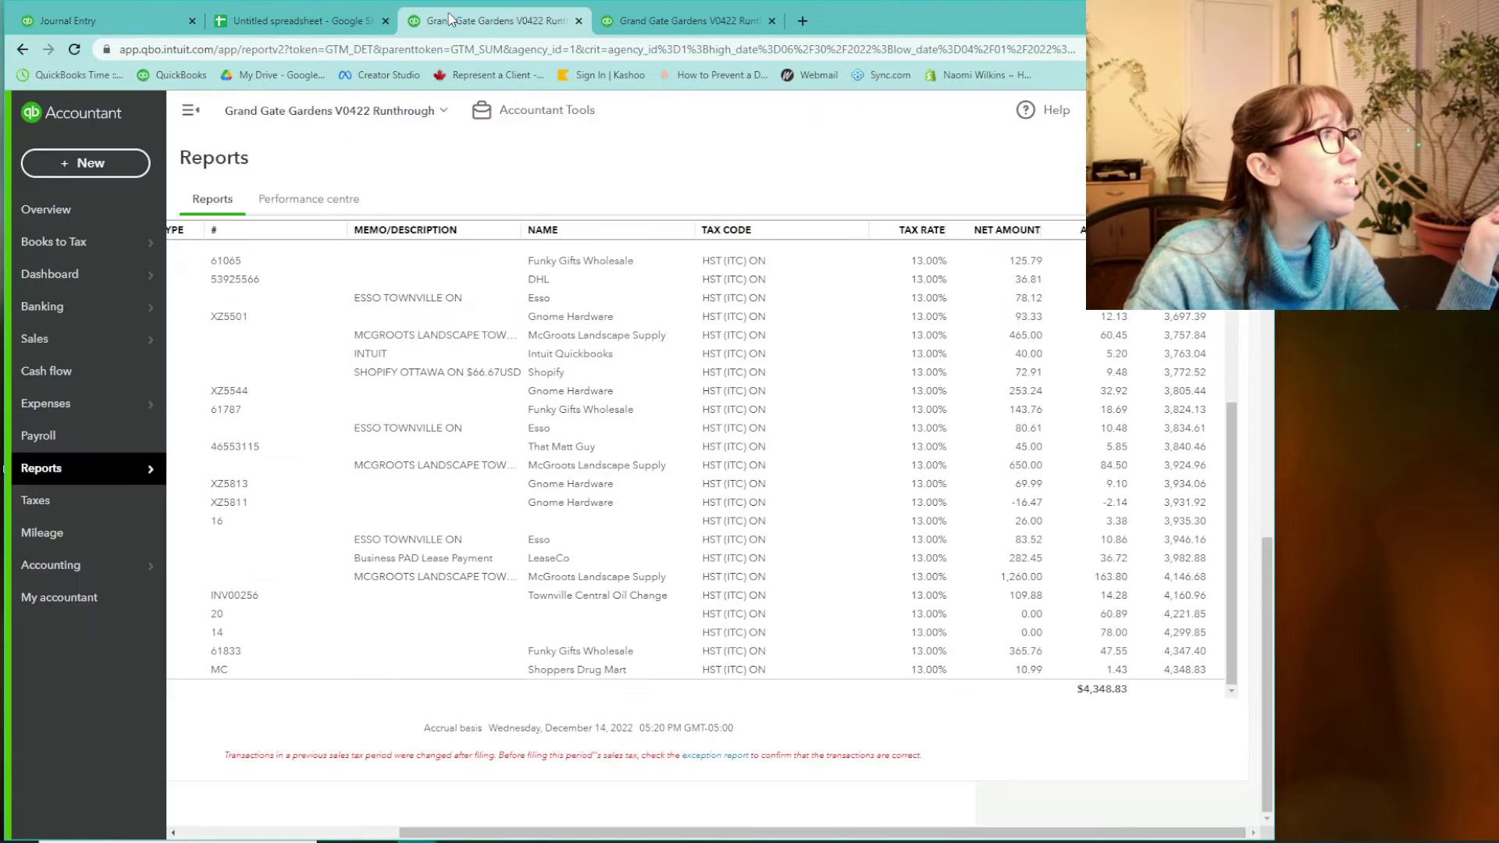
- Review the Sales Tax centre's current-period amount against the balance sheet's GST/HST Payable once more, and return to the journal entry
scroll(518, 476, "up", 1)
left_click(27, 470)
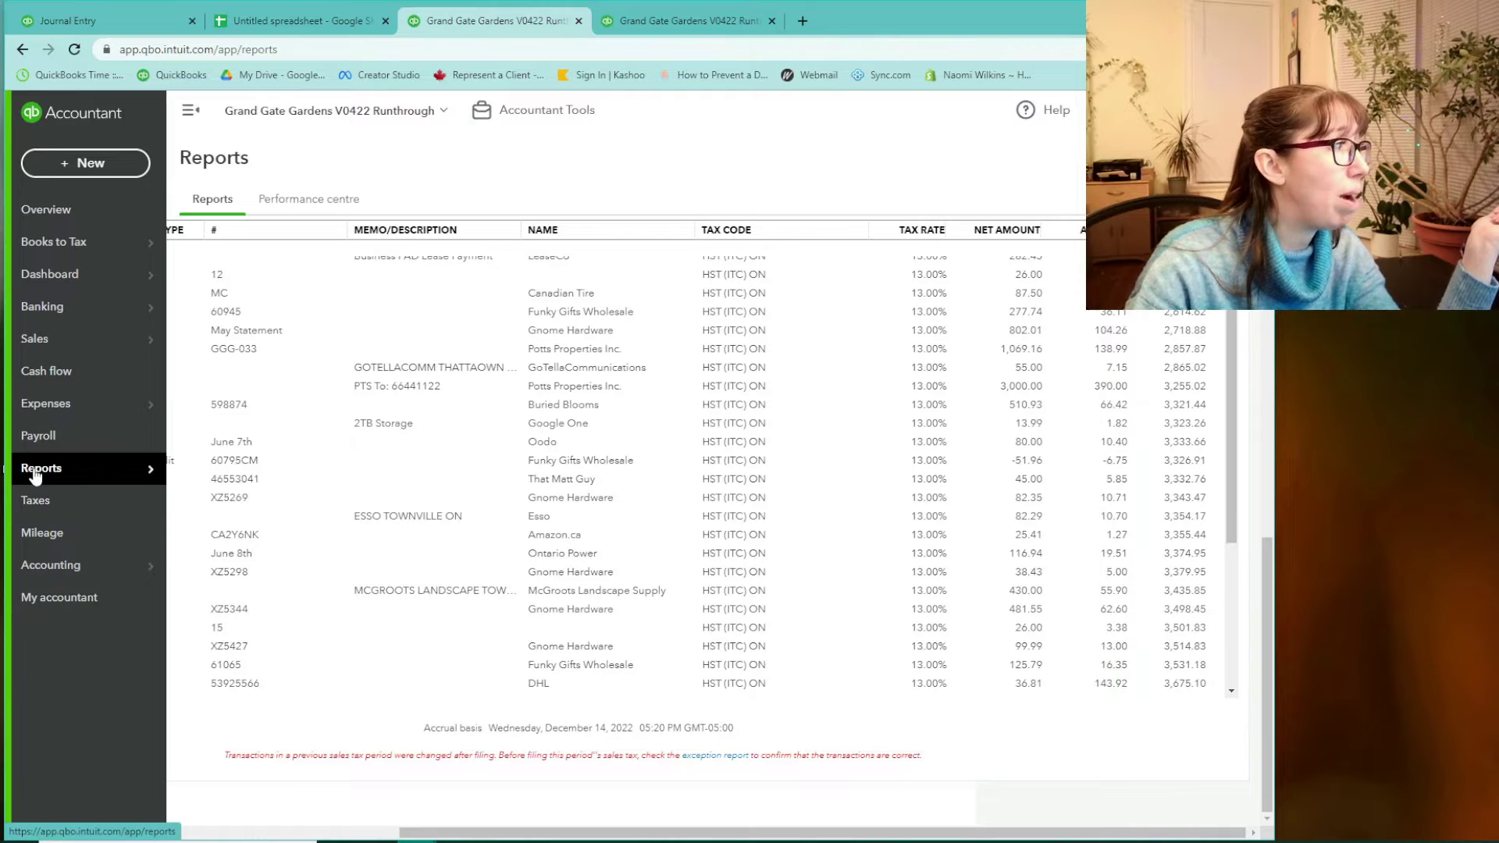
left_click(40, 505)
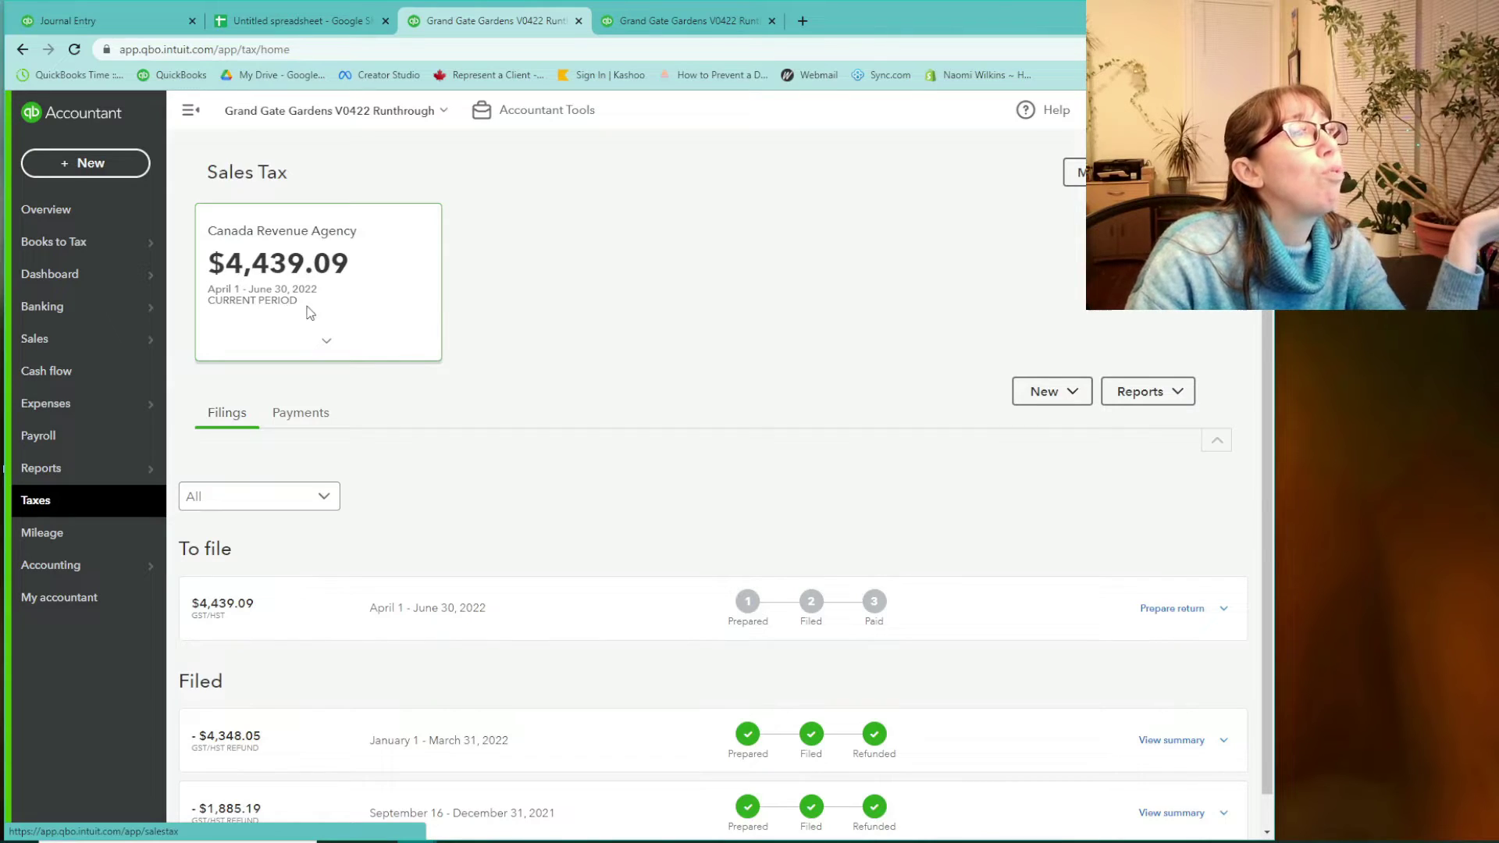
left_click(675, 22)
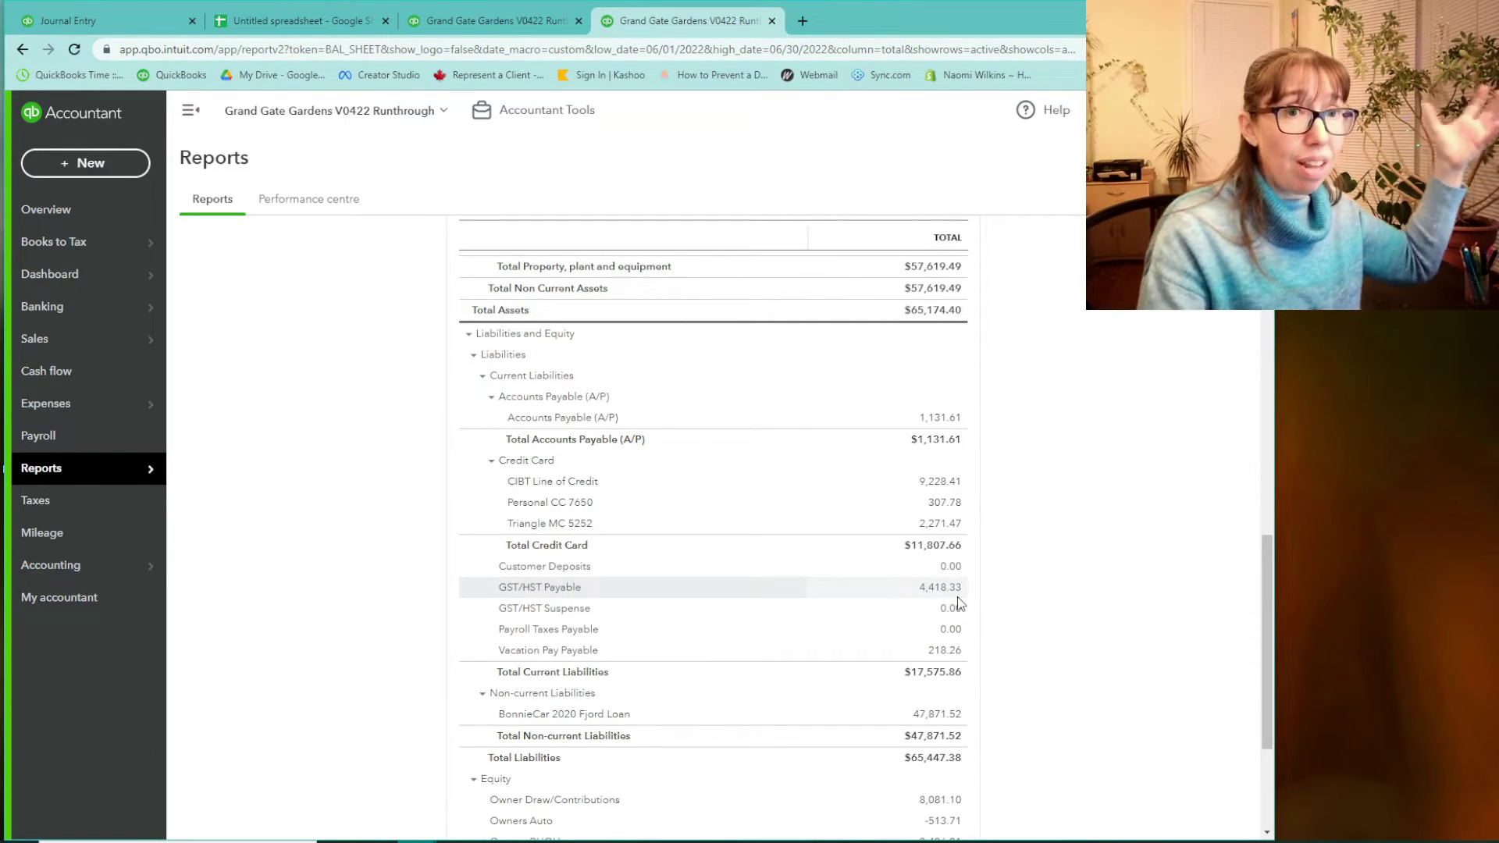
scroll(958, 597, "up", 10)
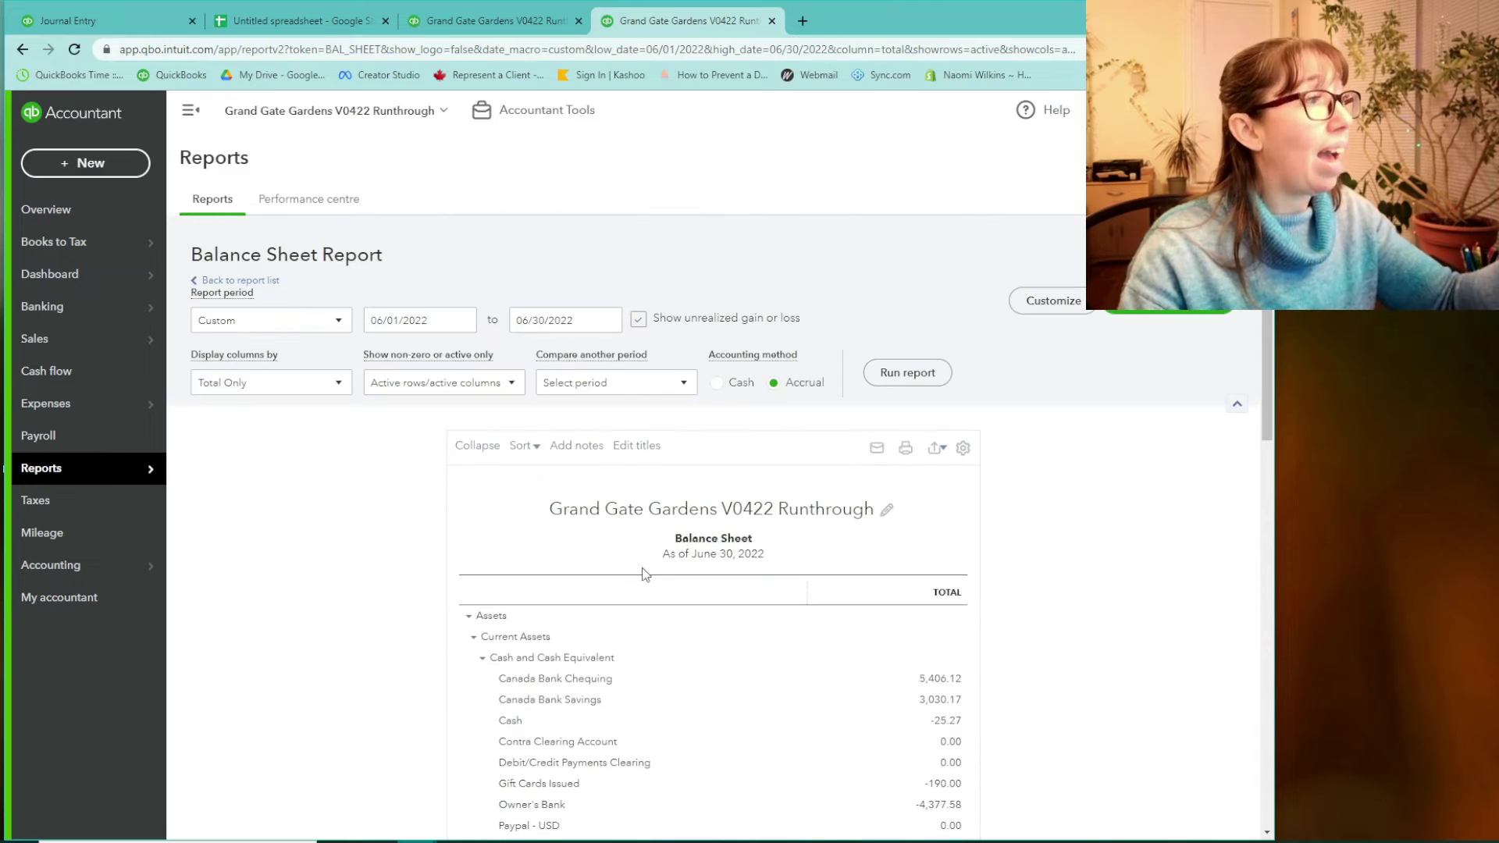
left_click(508, 14)
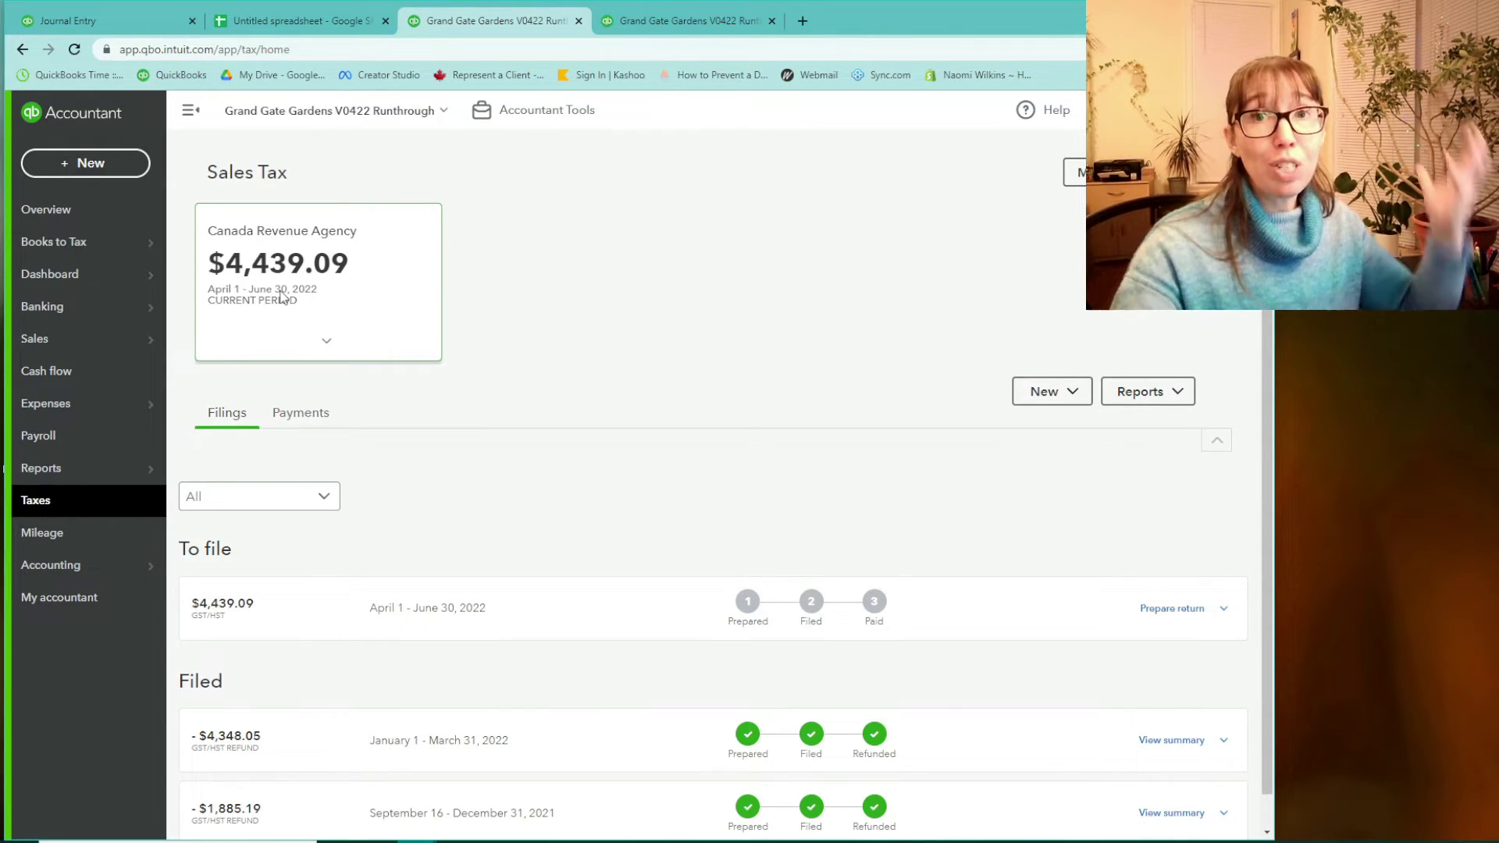
left_click(67, 14)
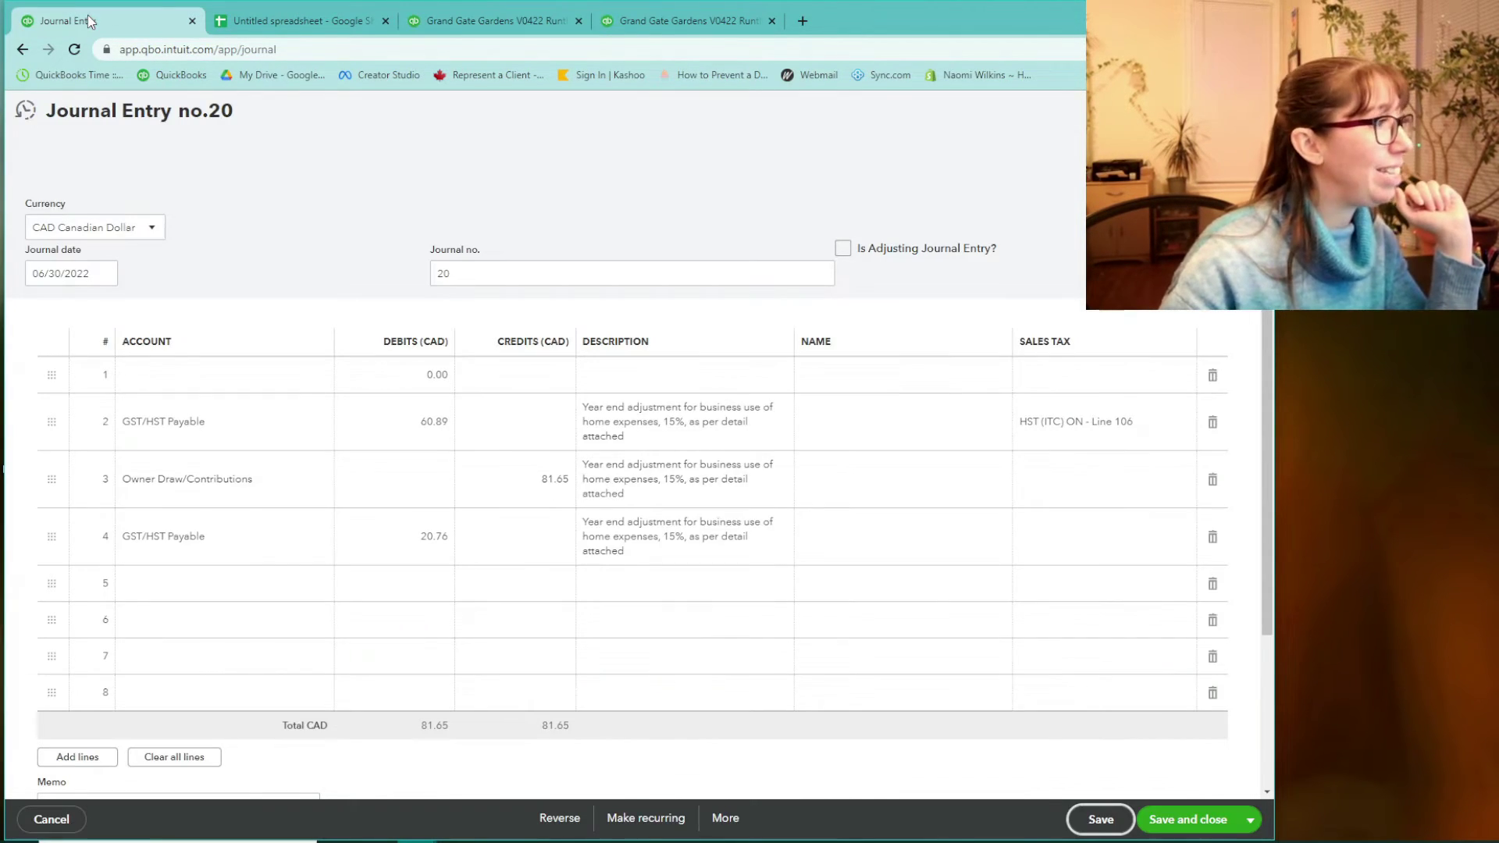
- Assign the HST (ITC) ON - Line 106 tax code to the 20.76 GST/HST Payable line and save journal entry 20
left_click(1076, 556)
left_click(1088, 538)
type("hst")
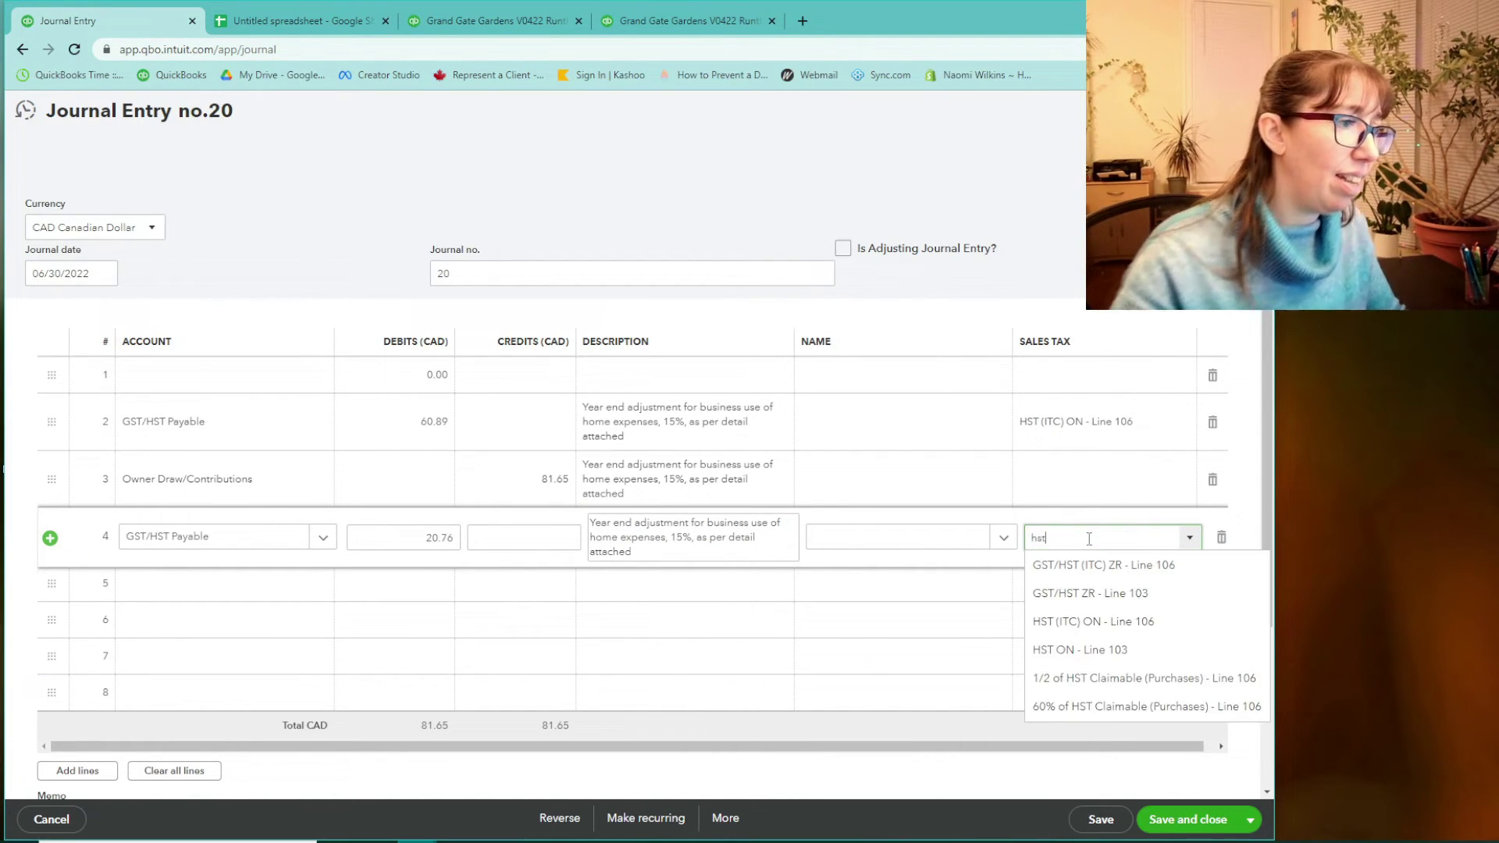
left_click(1121, 624)
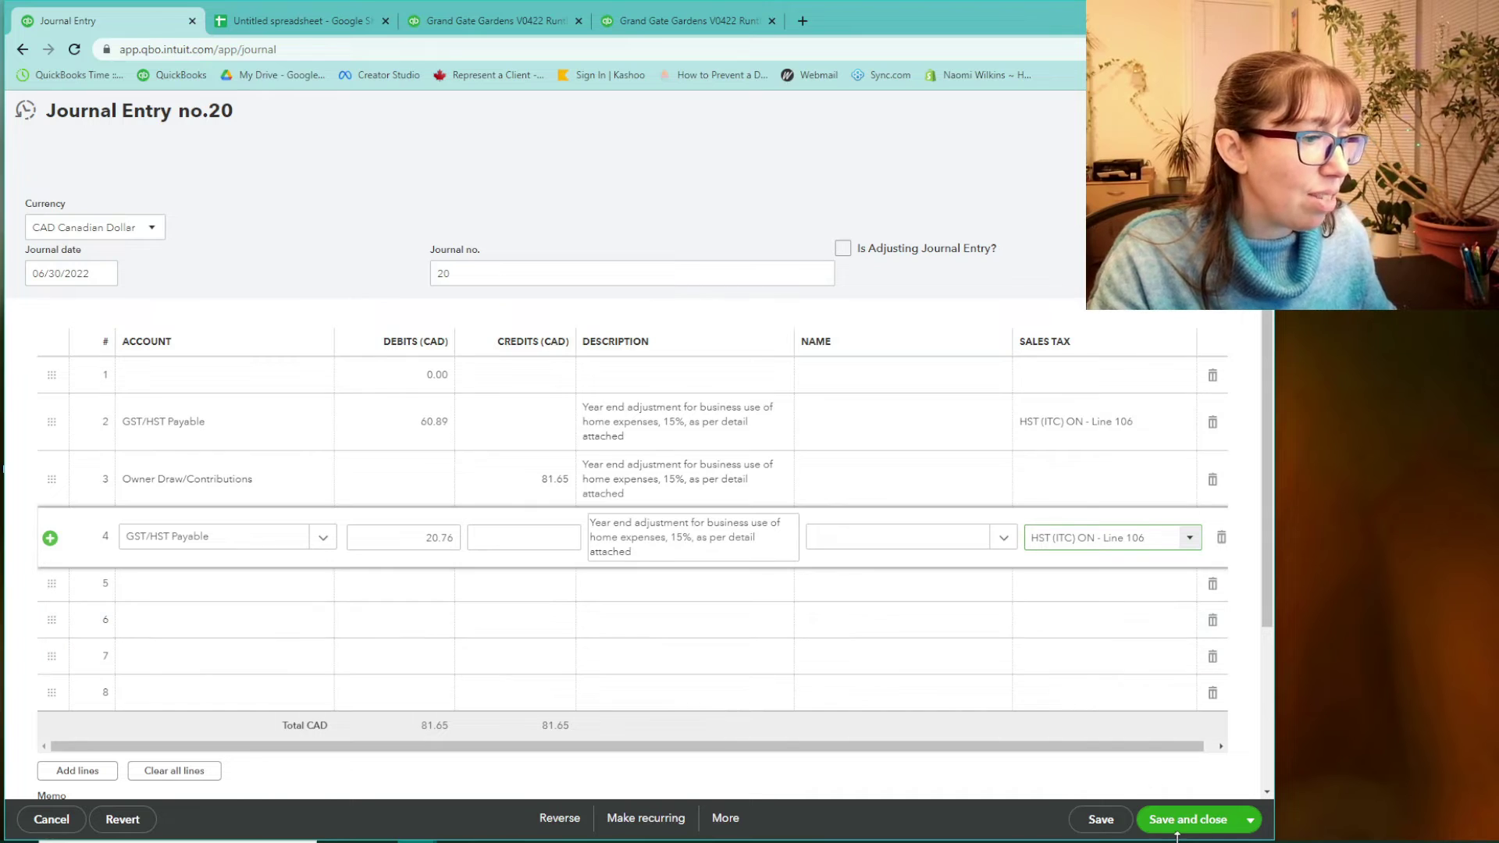
left_click(1103, 819)
- Refresh the Sales Tax centre and compare its current-period amount with GST/HST Payable on the balance sheet
left_click(482, 24)
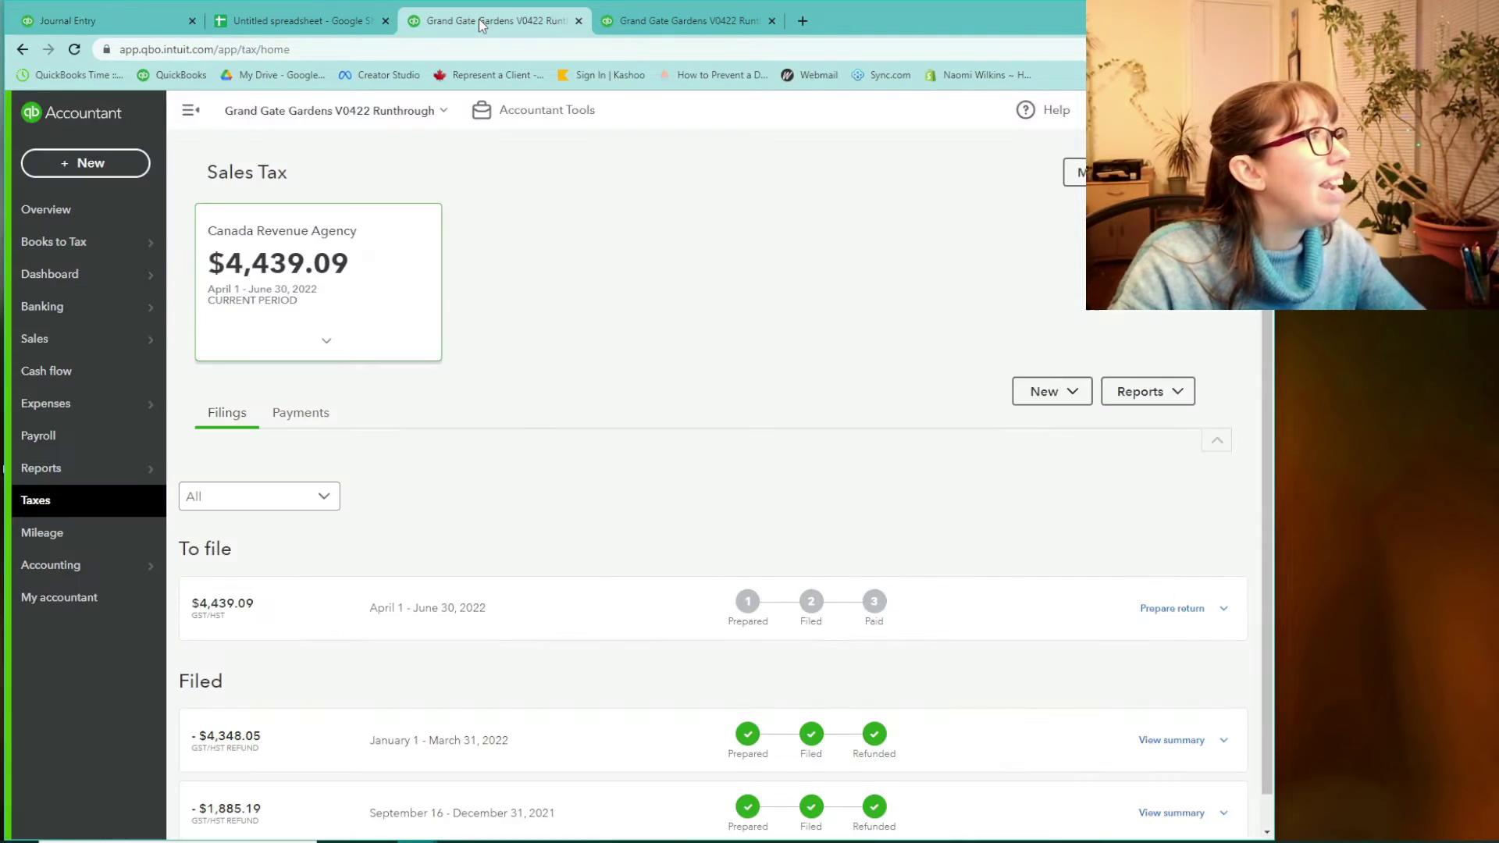
left_click(74, 49)
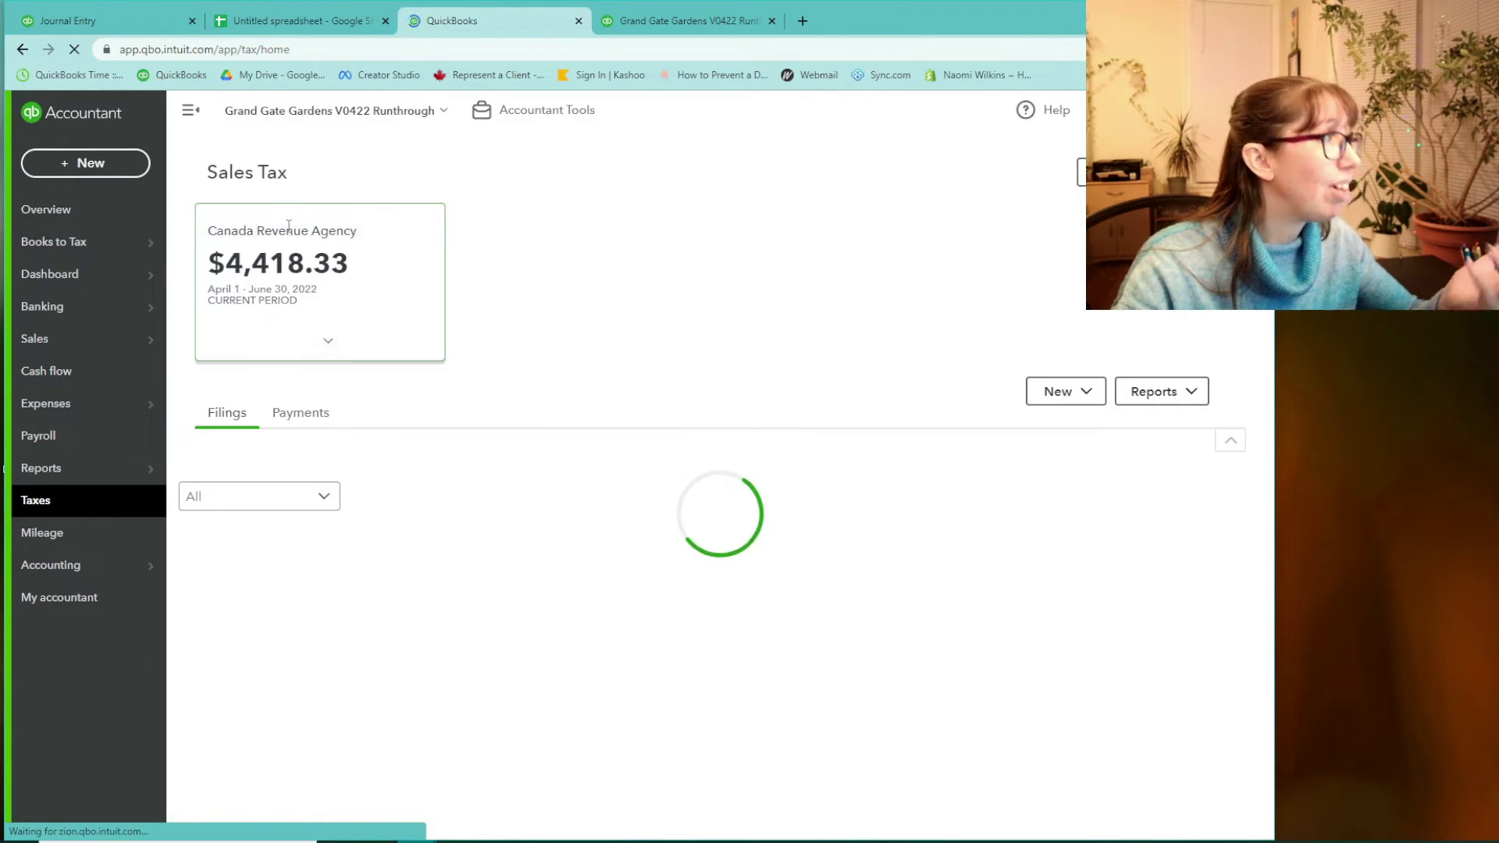
left_click(685, 25)
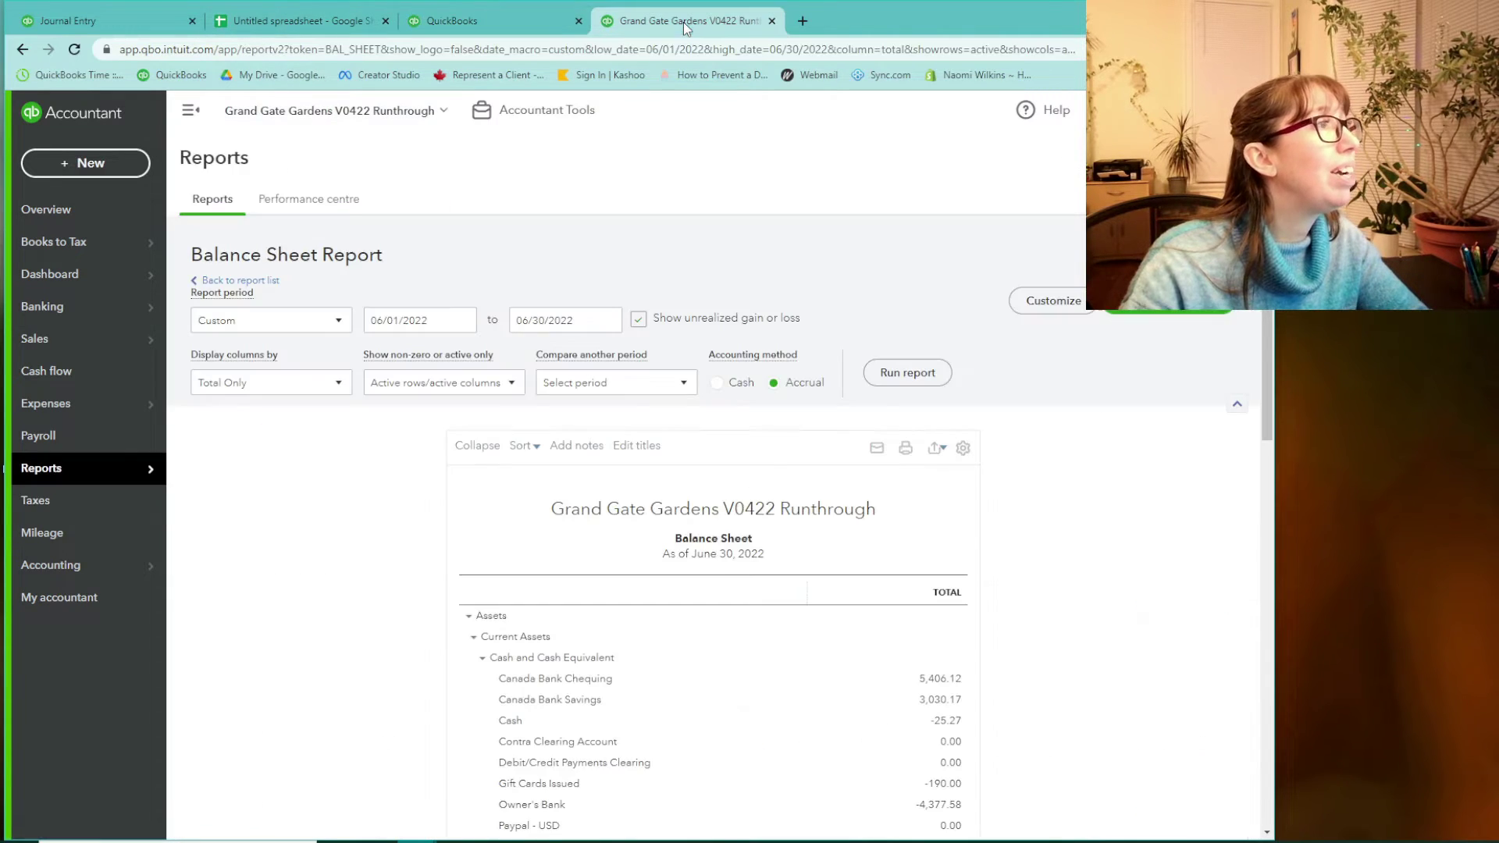
scroll(795, 589, "down", 10)
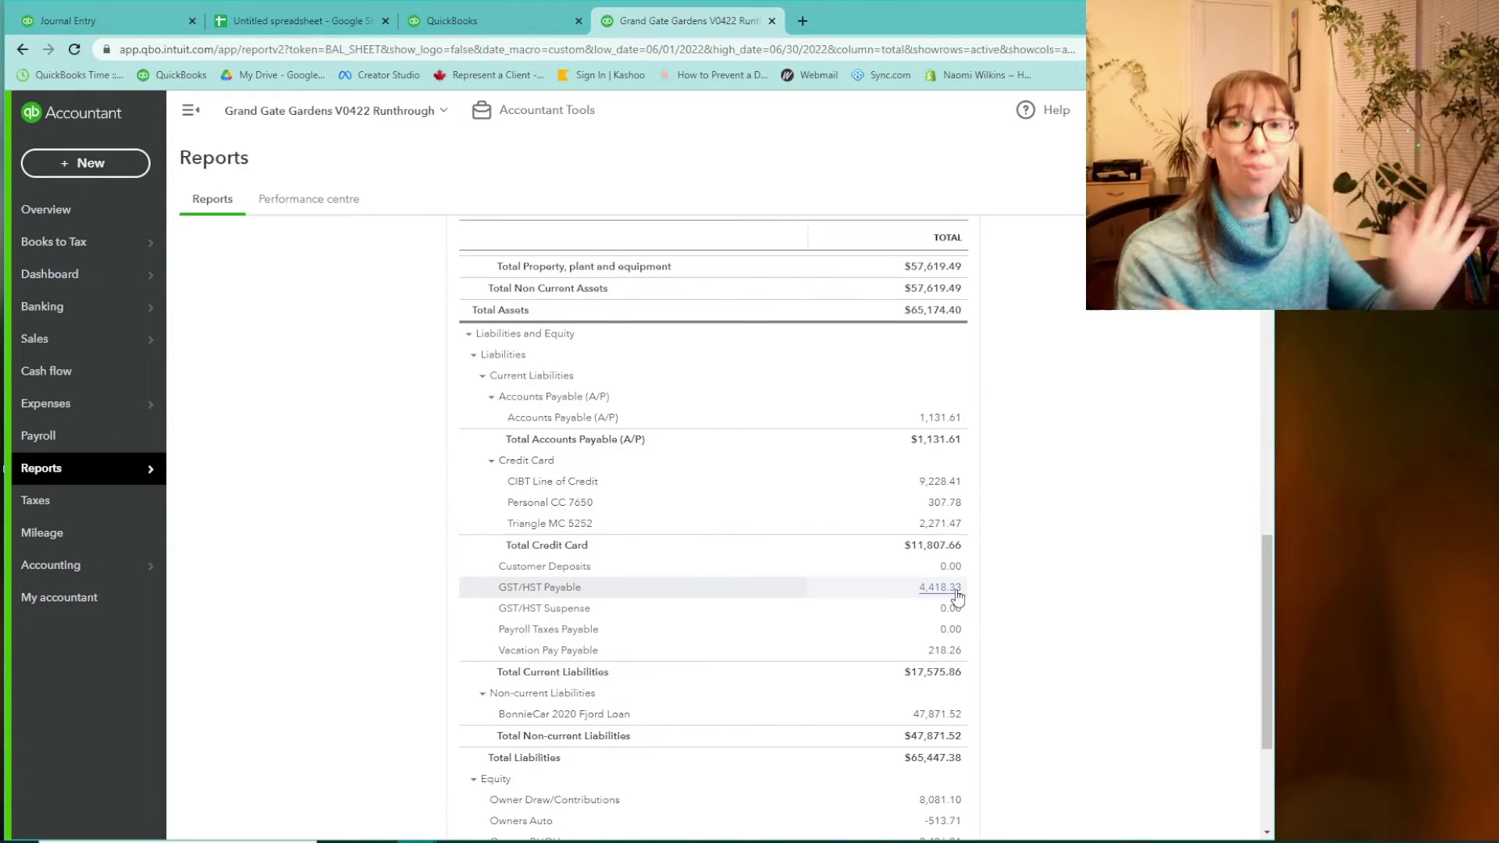
- Open the April - June 2022 return's Line 106 input tax credit detail and check the tax amounts of both journal entry 20 lines
left_click(529, 22)
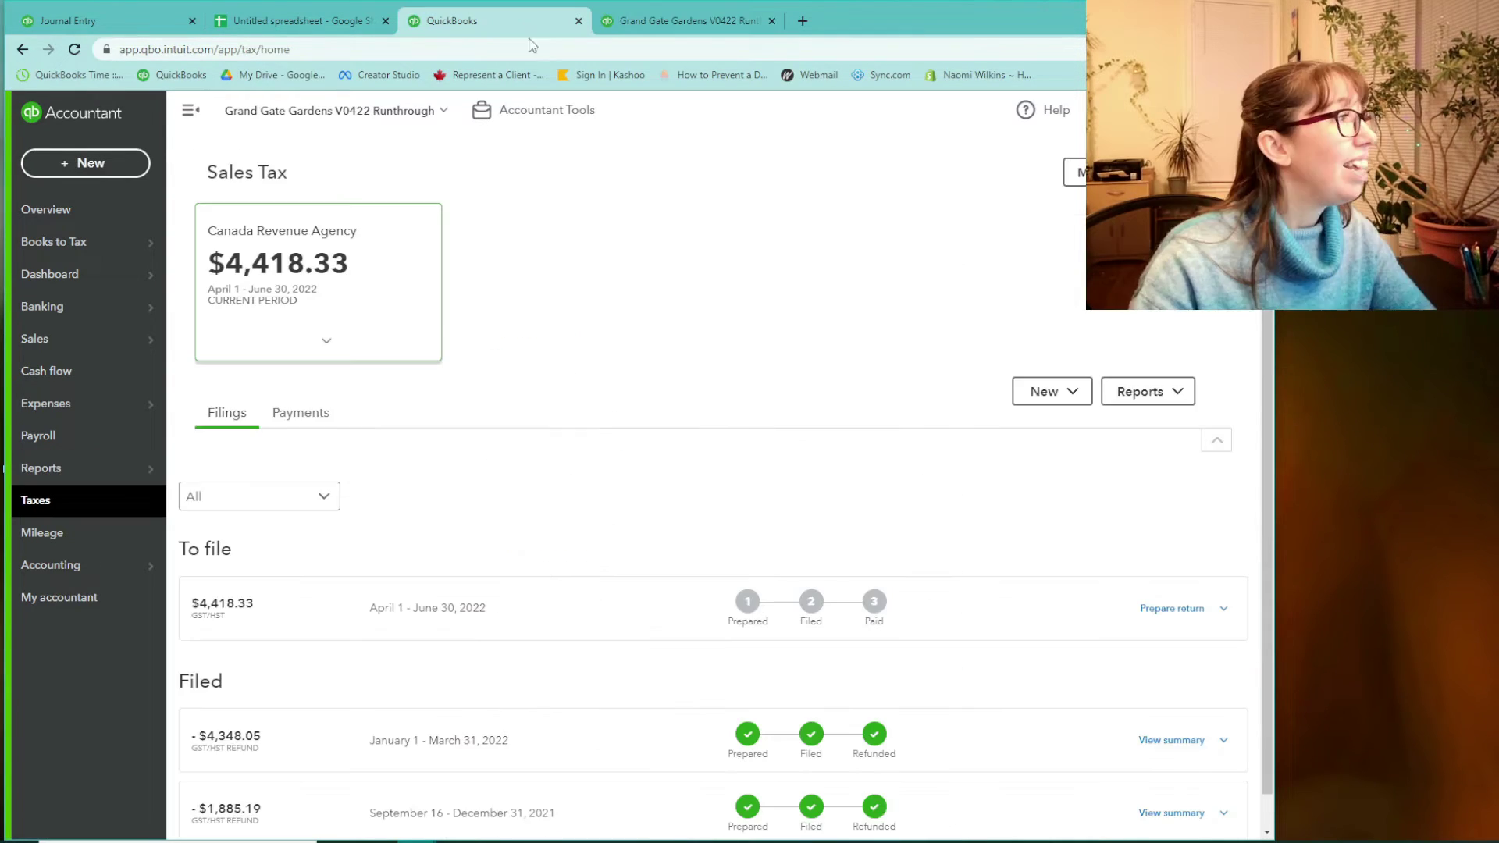
left_click(1175, 610)
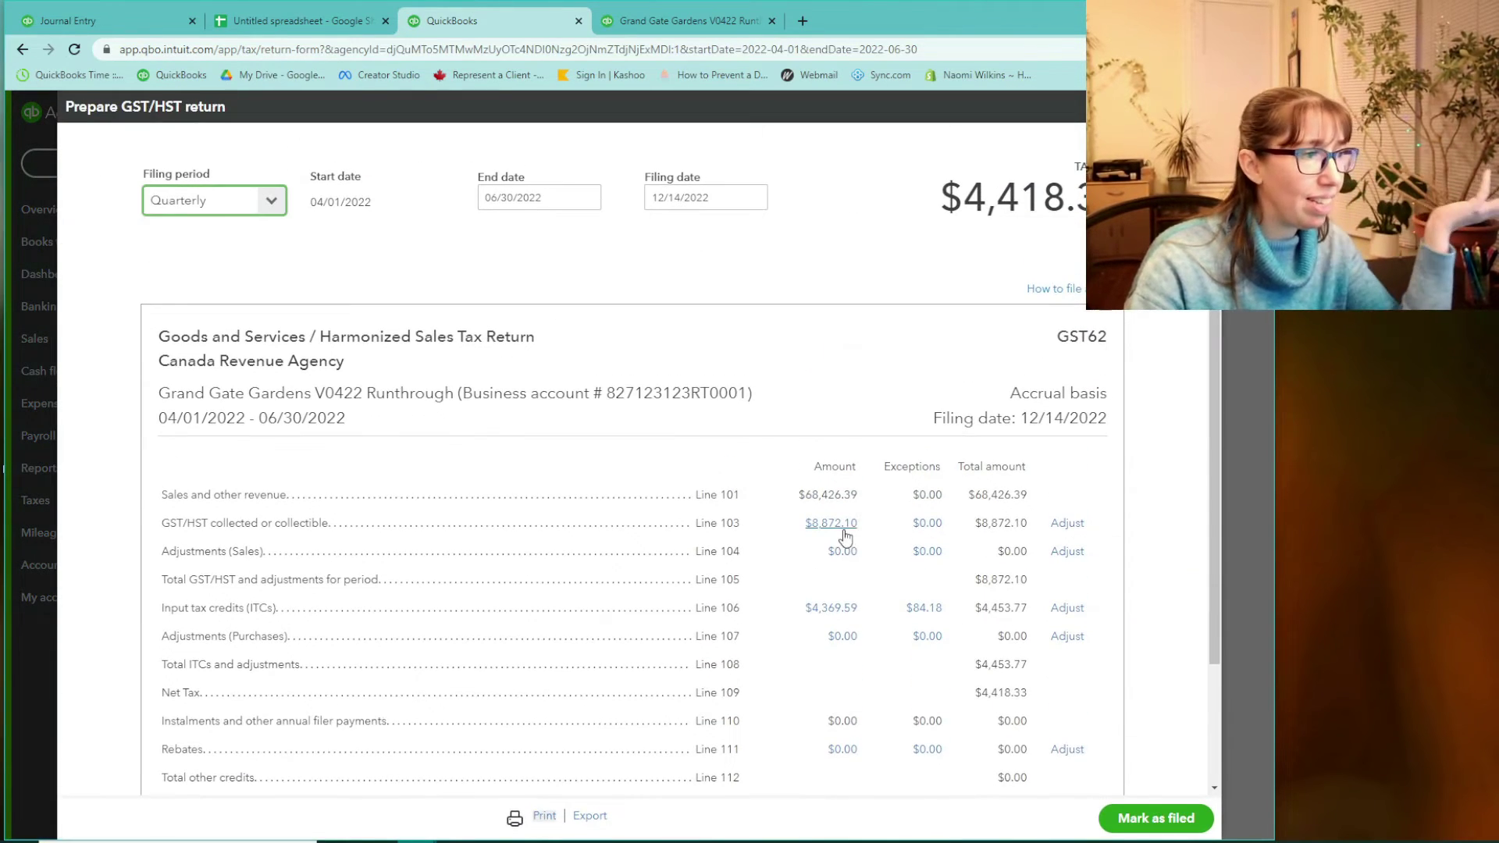
left_click(844, 608)
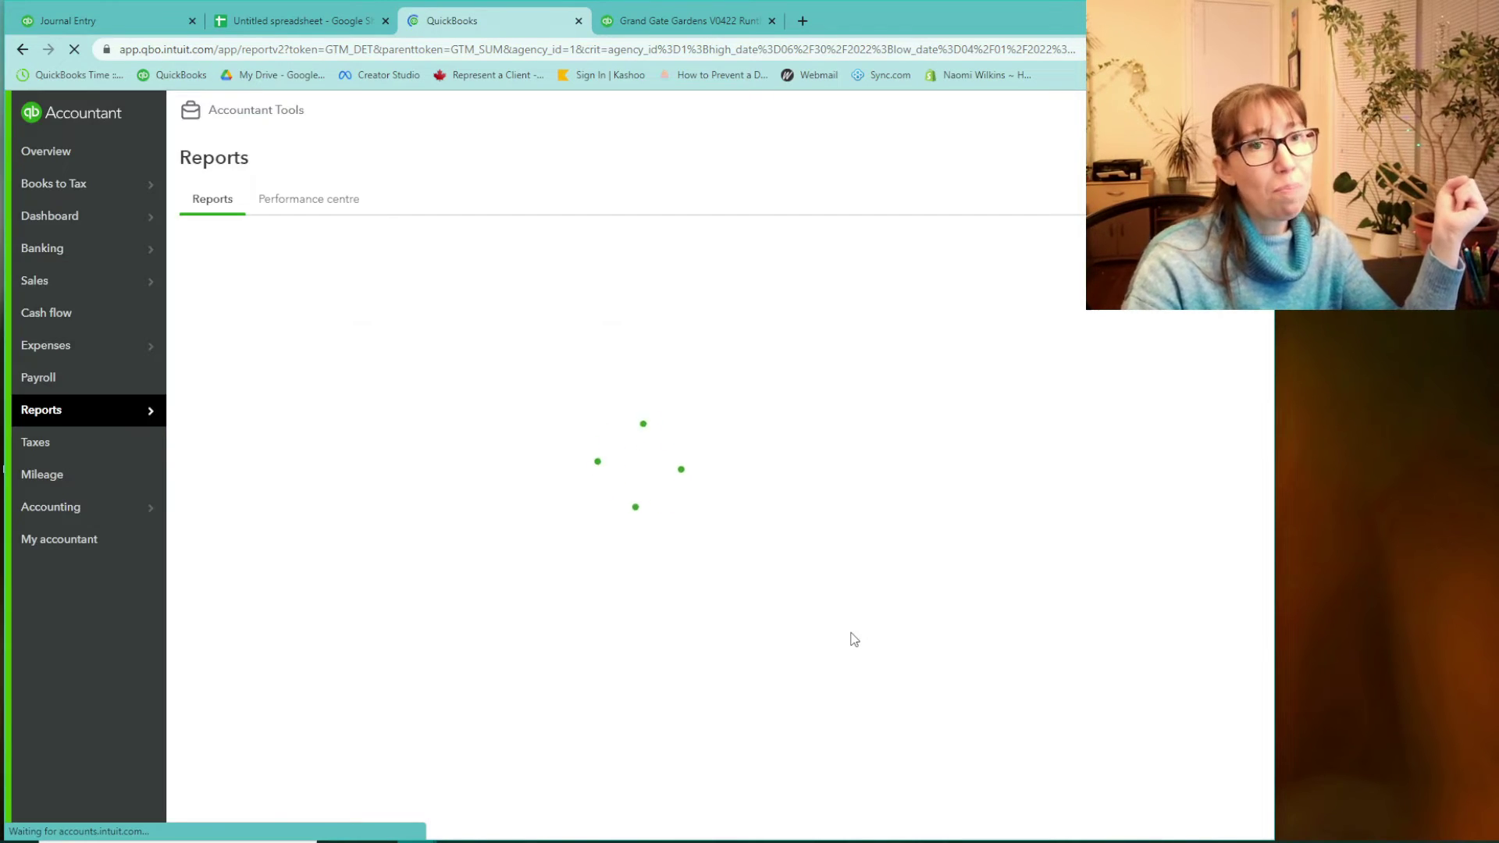
scroll(737, 642, "down", 15)
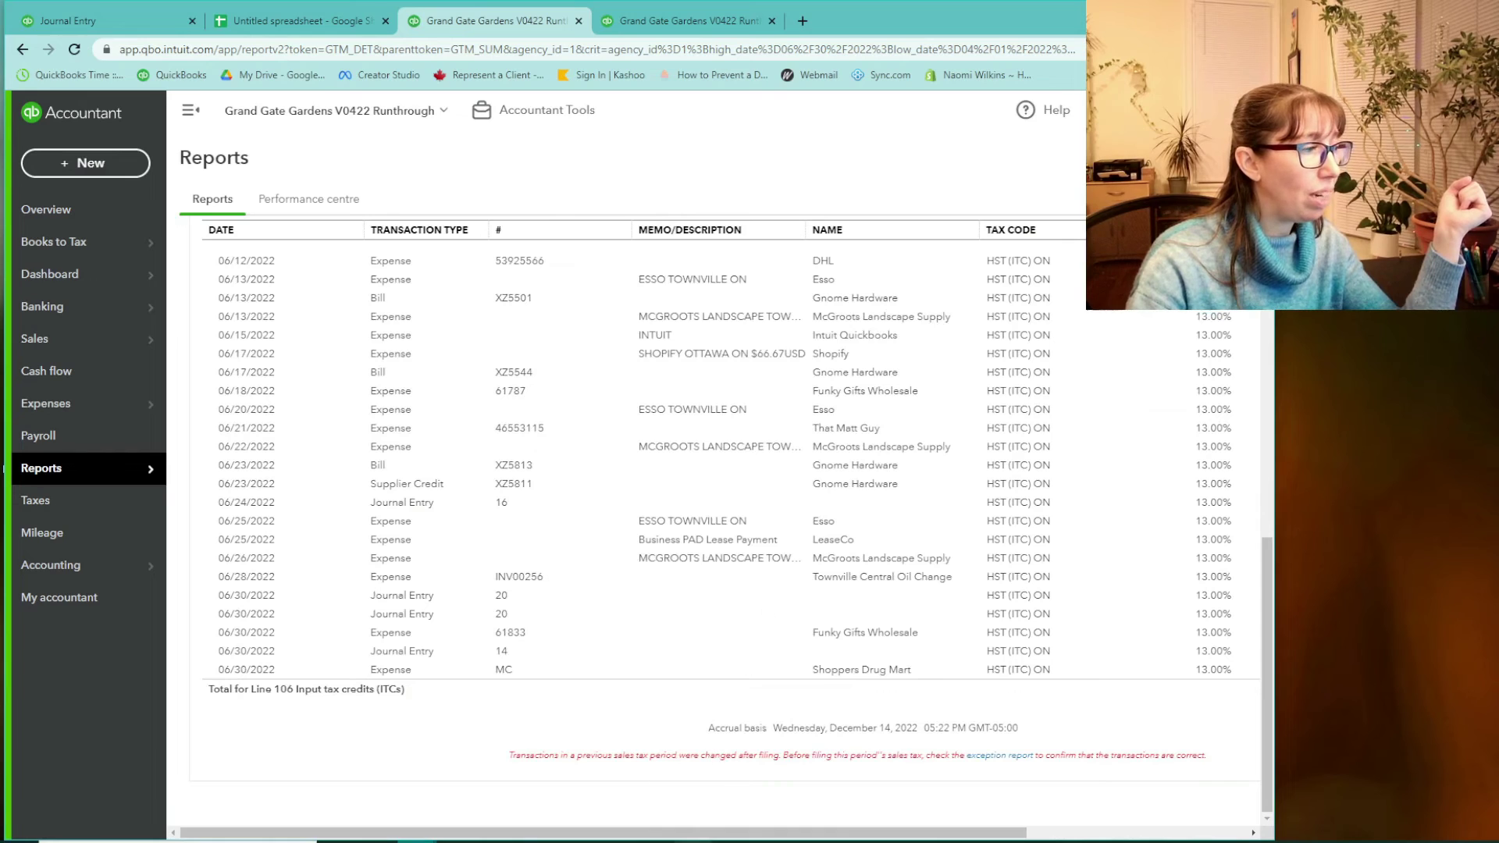
left_click_drag(602, 833, 800, 832)
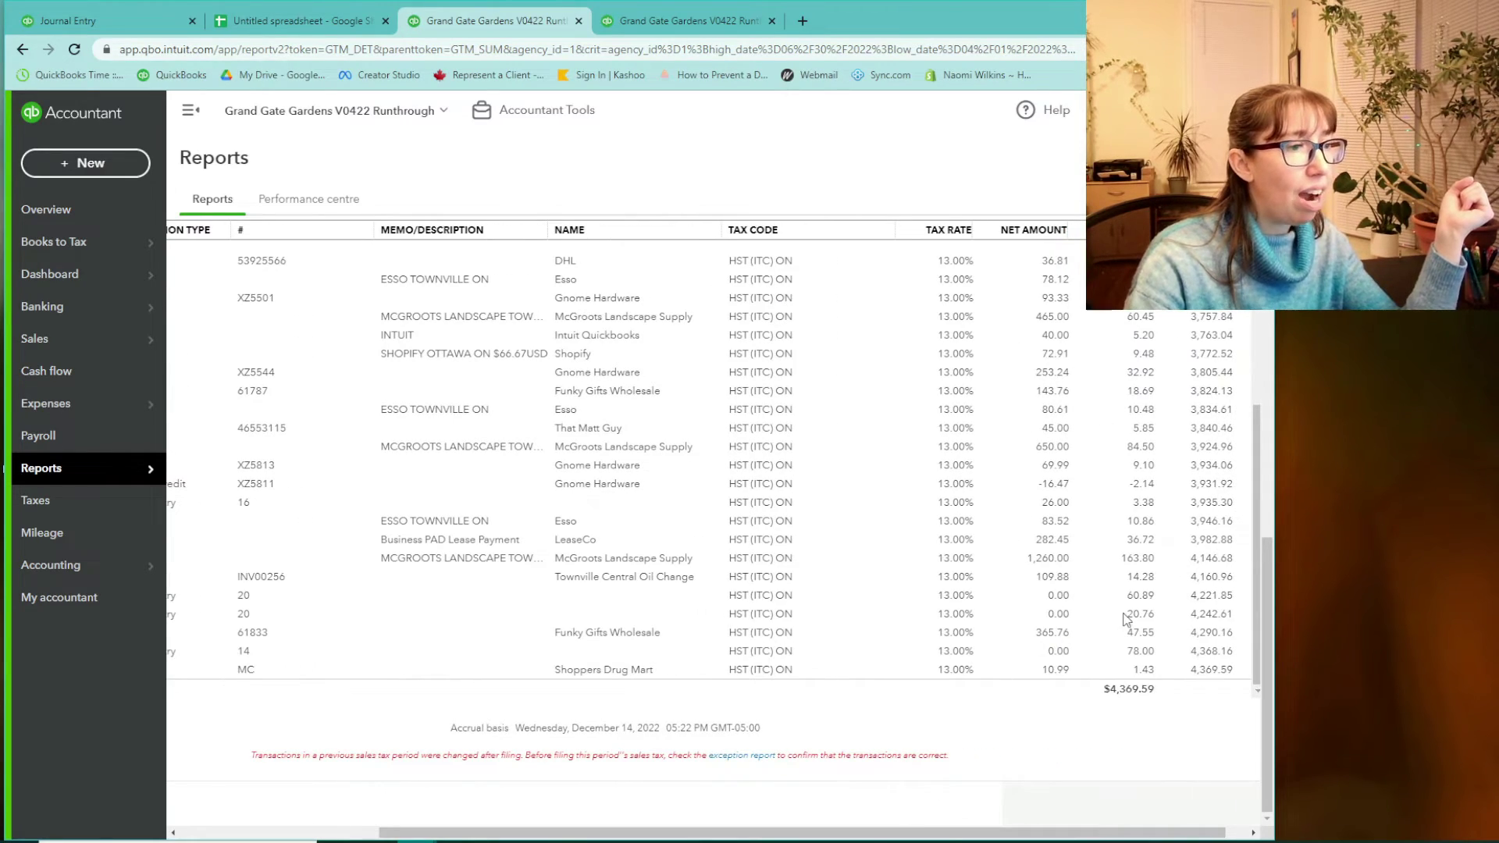